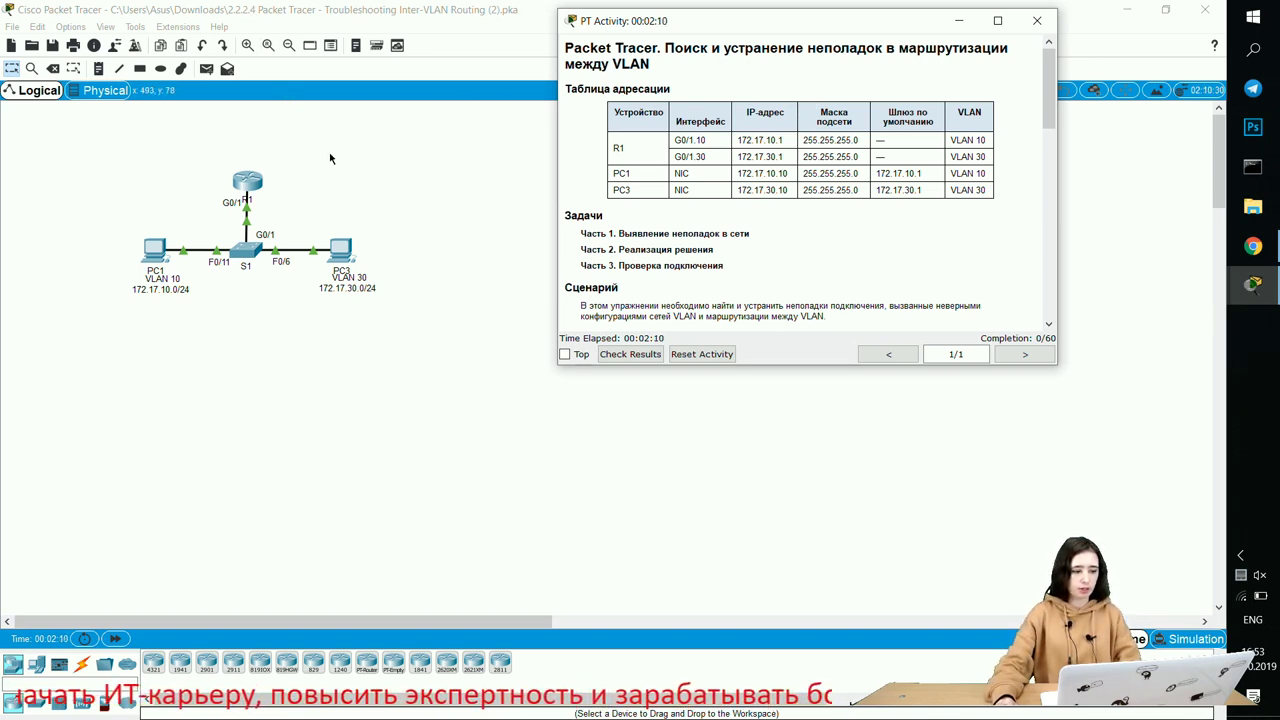
# Look through the activity's addressing table, tasks and scenario, enlarging the instructions window
pyautogui.scroll(-3, 750, 156)
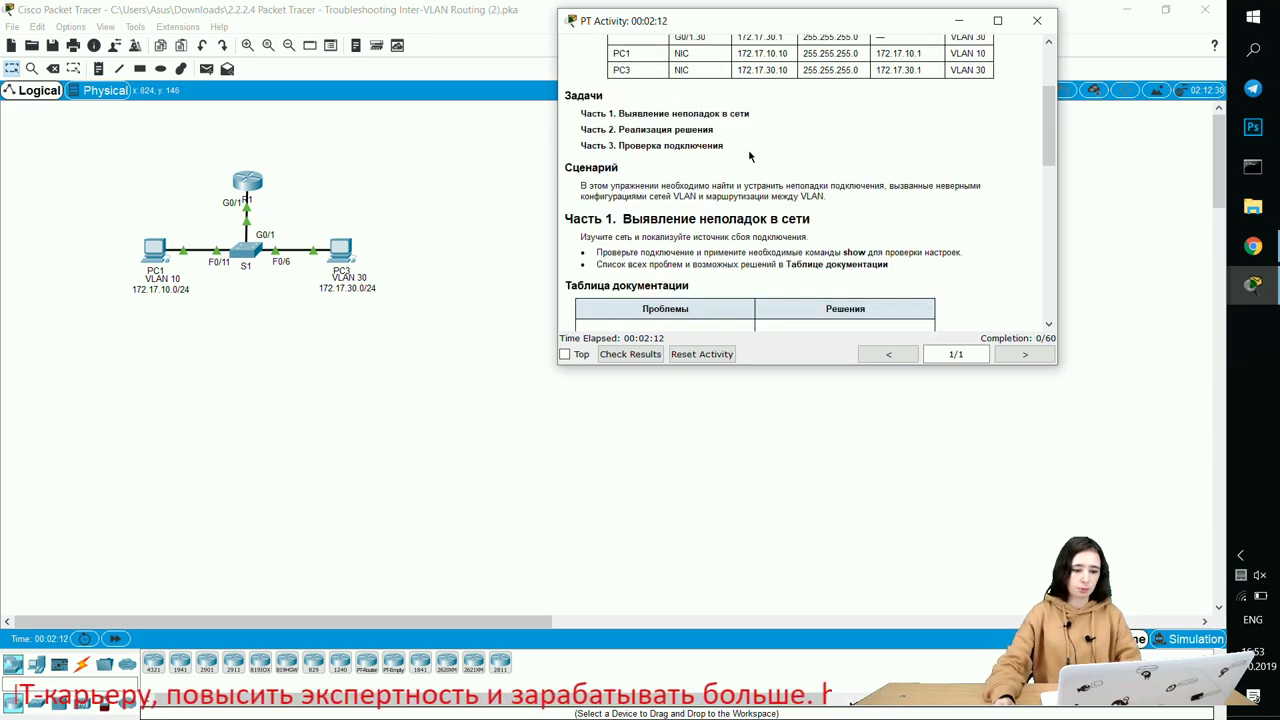
pyautogui.scroll(-2, 750, 156)
pyautogui.moveTo(785, 366); pyautogui.dragTo(785, 478)
pyautogui.scroll(4, 787, 342)
pyautogui.scroll(1, 787, 342)
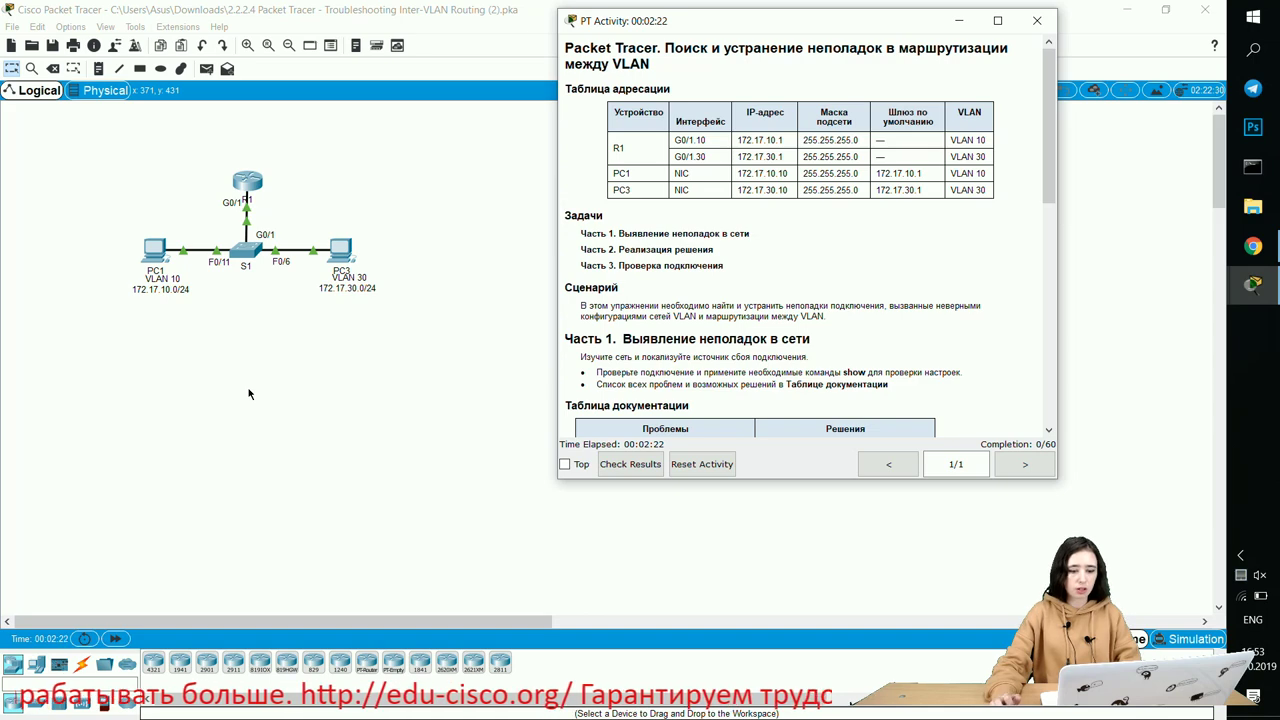
# Open the IP configuration of PC1
pyautogui.click(158, 250)
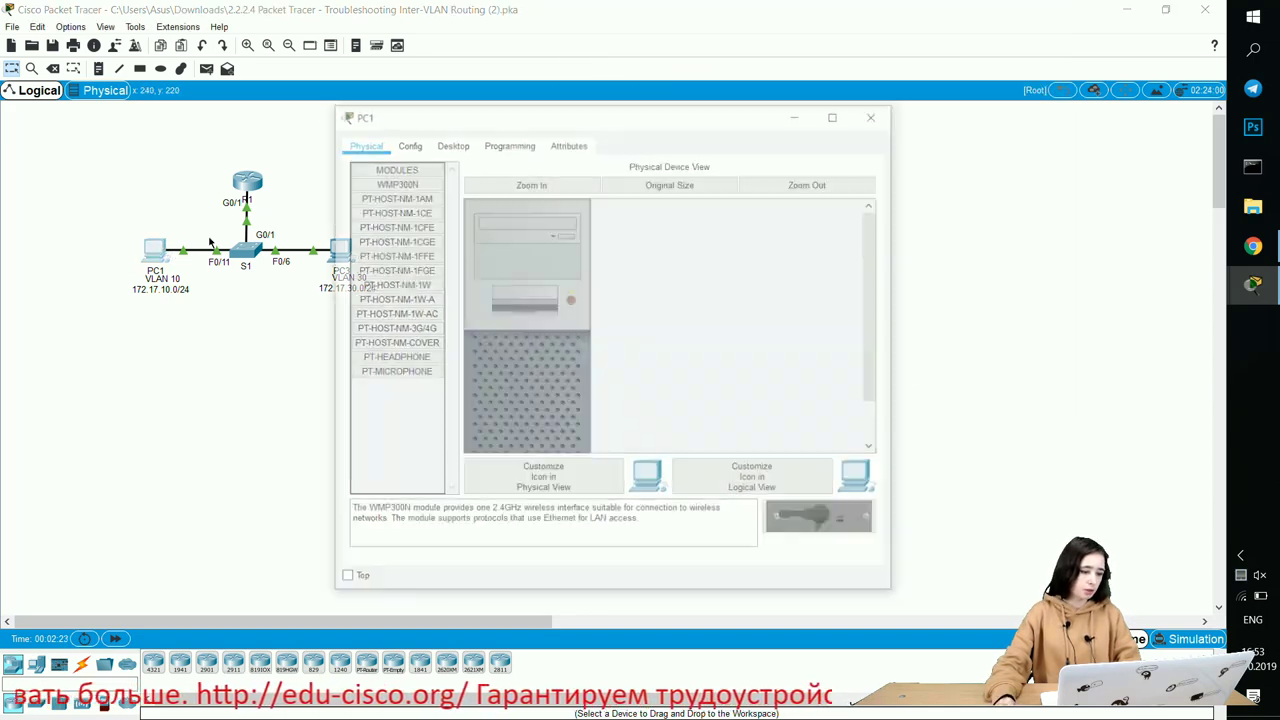
pyautogui.click(452, 146)
pyautogui.click(405, 195)
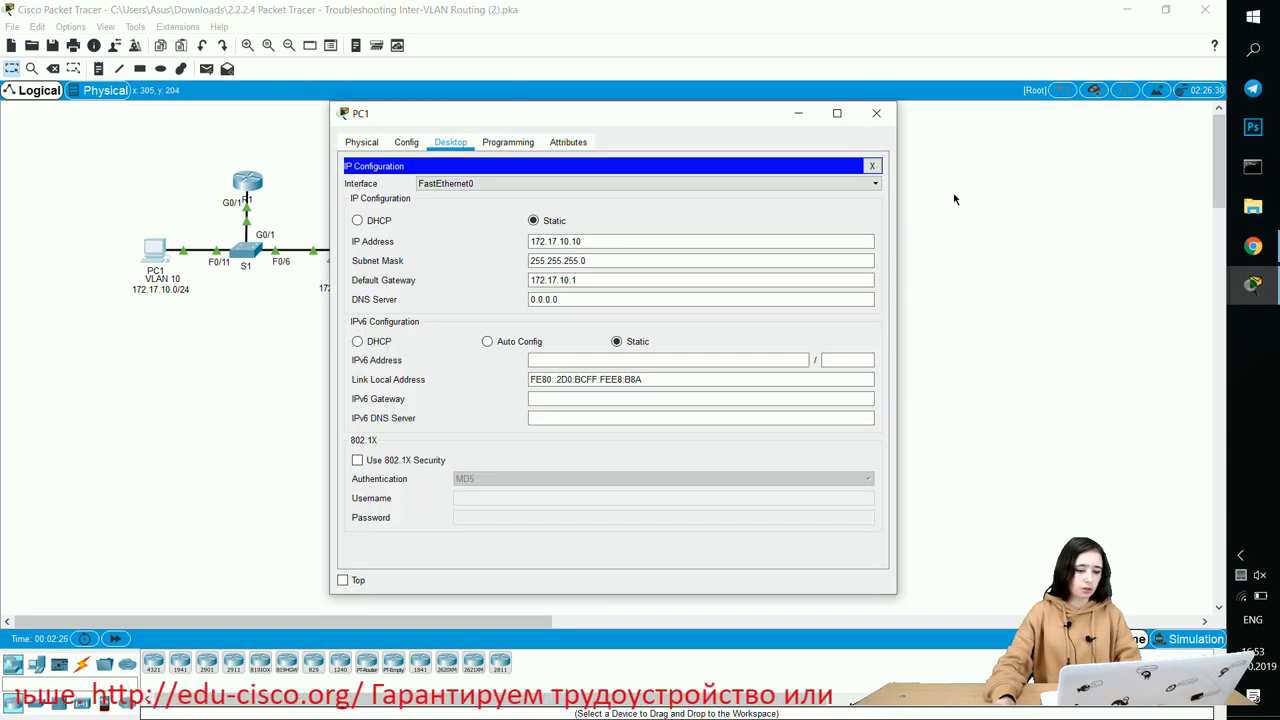
# Keep the activity instructions always on top and arrange them side by side with the PC1 window
pyautogui.moveTo(1253, 285)
pyautogui.click(1135, 150)
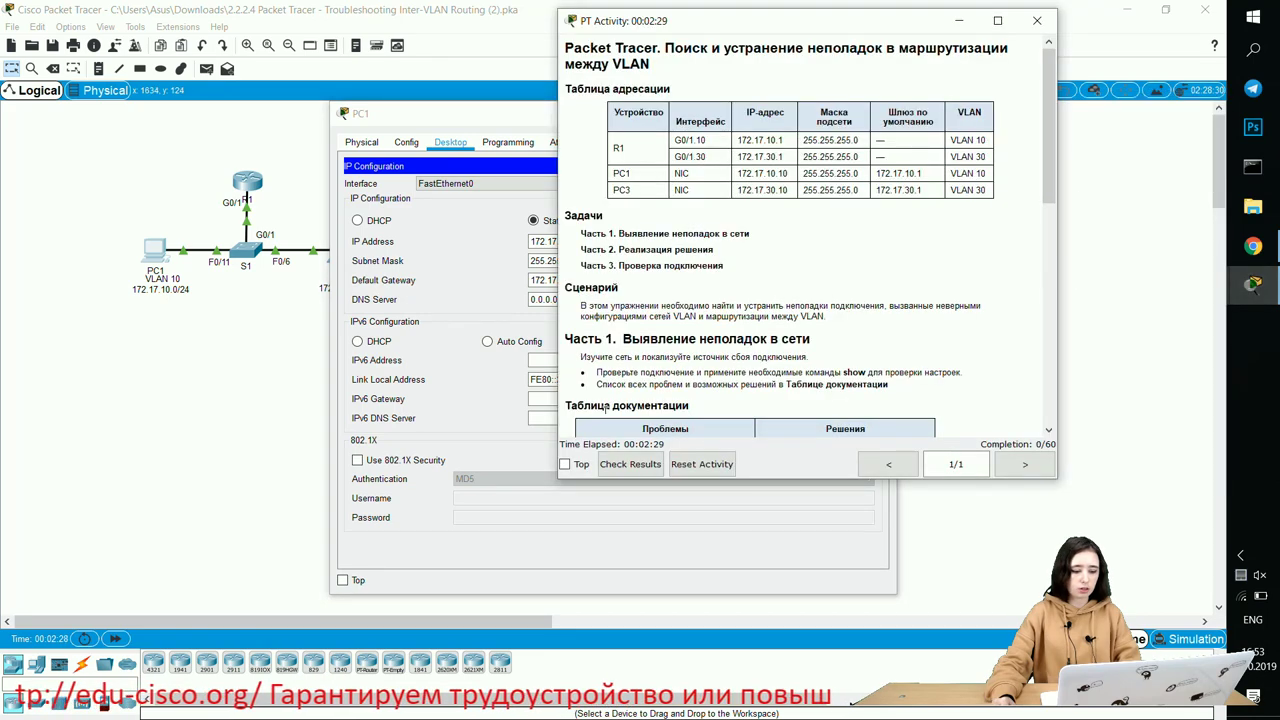
pyautogui.click(565, 464)
pyautogui.moveTo(815, 31); pyautogui.dragTo(918, 41)
pyautogui.moveTo(512, 113); pyautogui.dragTo(290, 86)
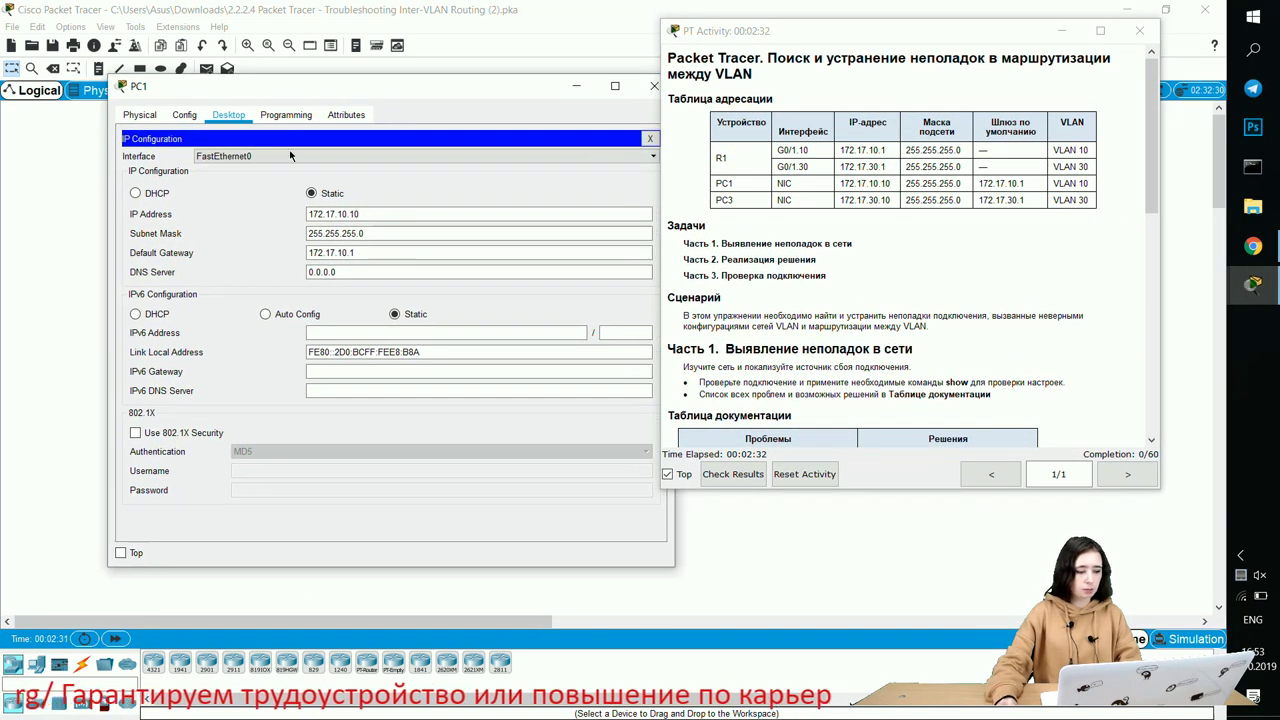
# Compare PC1's IP address, subnet mask and default gateway with the addressing table, and minimize the PC1 window
pyautogui.moveTo(307, 214); pyautogui.dragTo(372, 215)
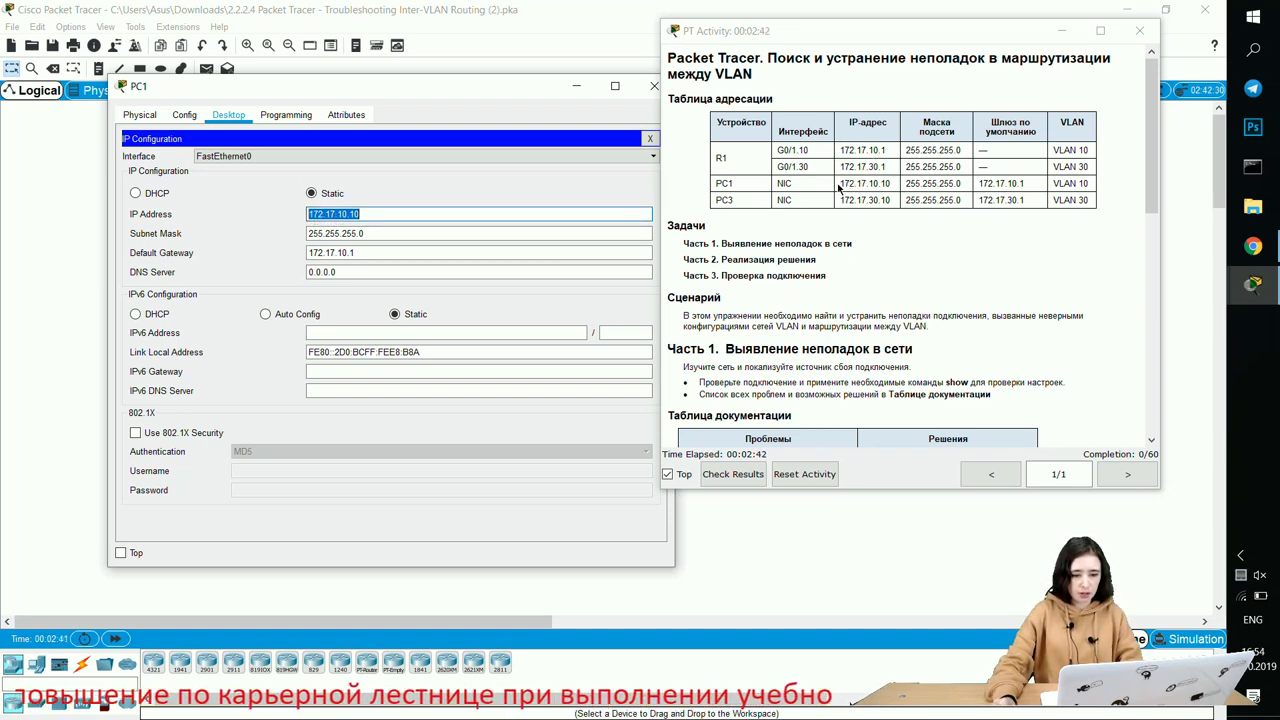
pyautogui.moveTo(840, 185); pyautogui.dragTo(1031, 181)
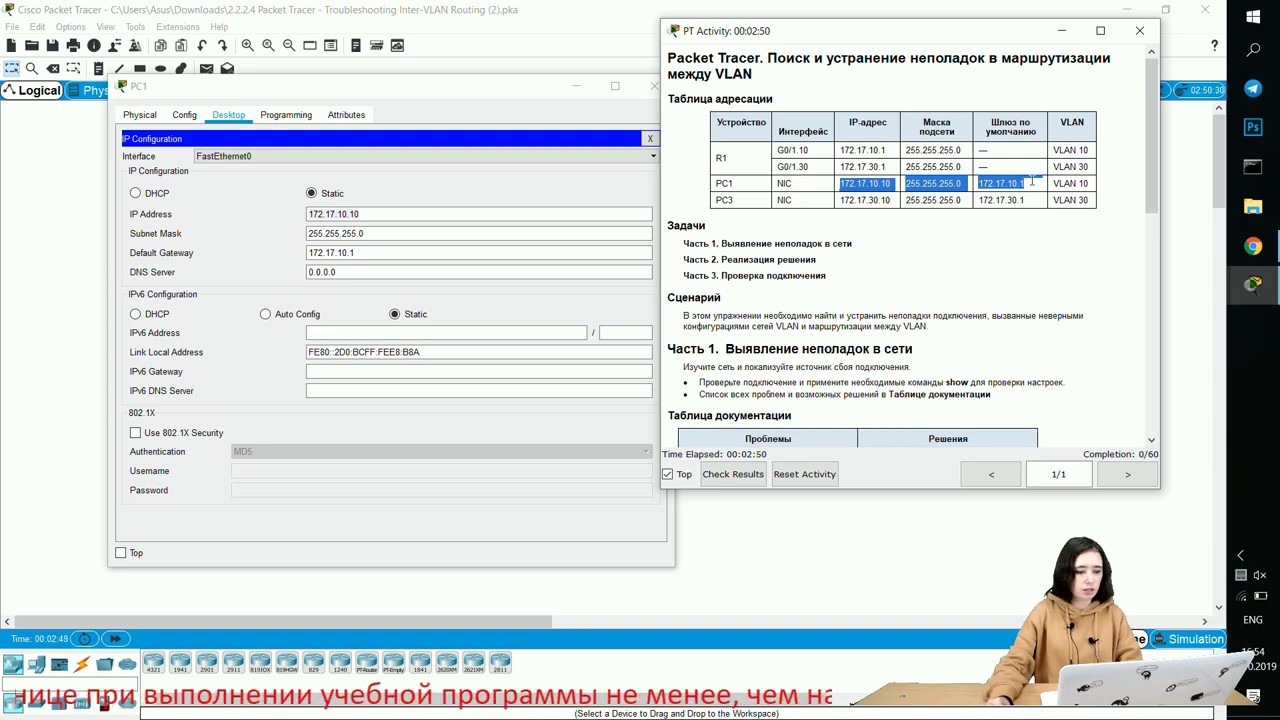
pyautogui.click(577, 89)
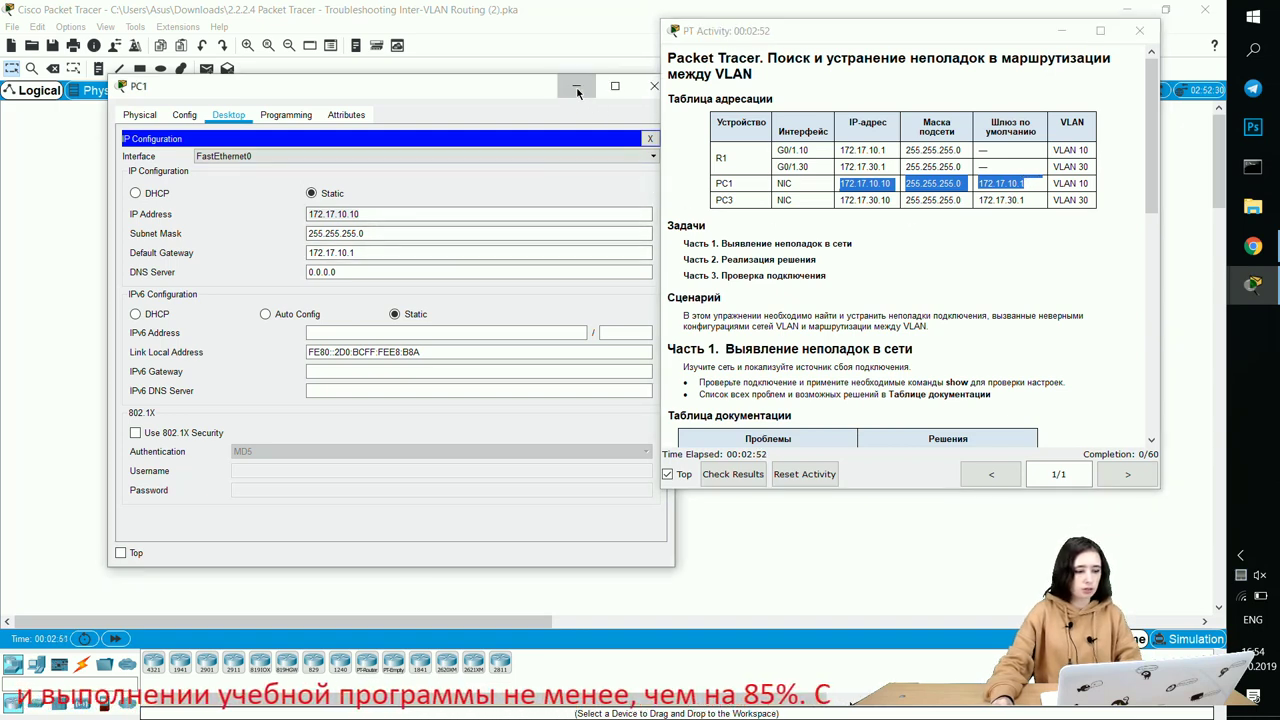
pyautogui.click(577, 92)
# Open PC3's IP configuration and compare its address, subnet mask and default gateway with the addressing table
pyautogui.click(349, 256)
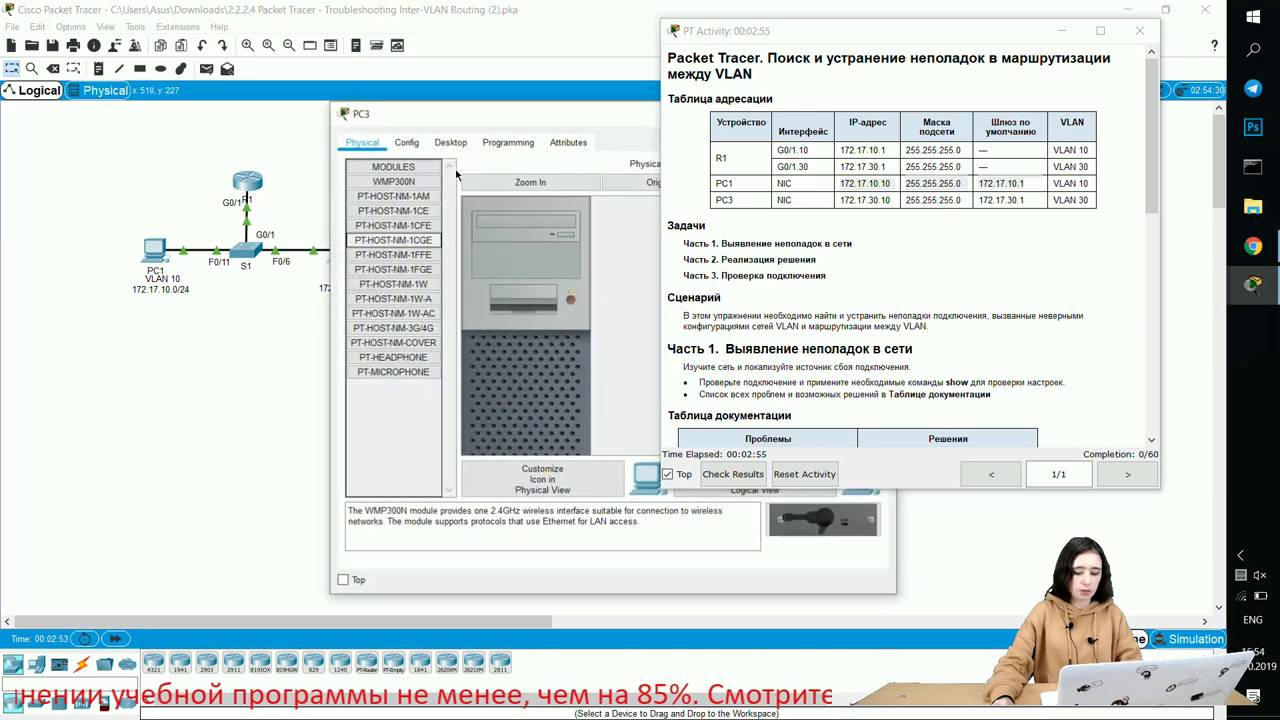
pyautogui.click(450, 142)
pyautogui.moveTo(498, 119); pyautogui.dragTo(320, 98)
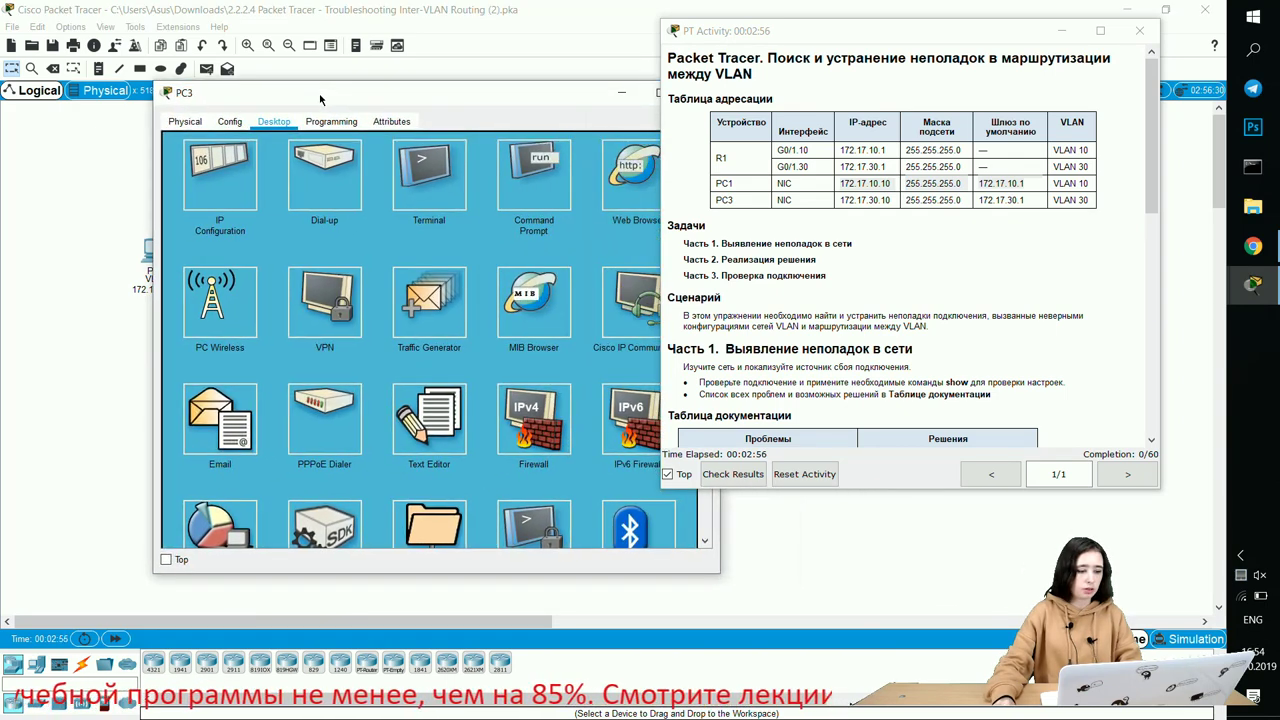
pyautogui.click(220, 175)
pyautogui.click(366, 220)
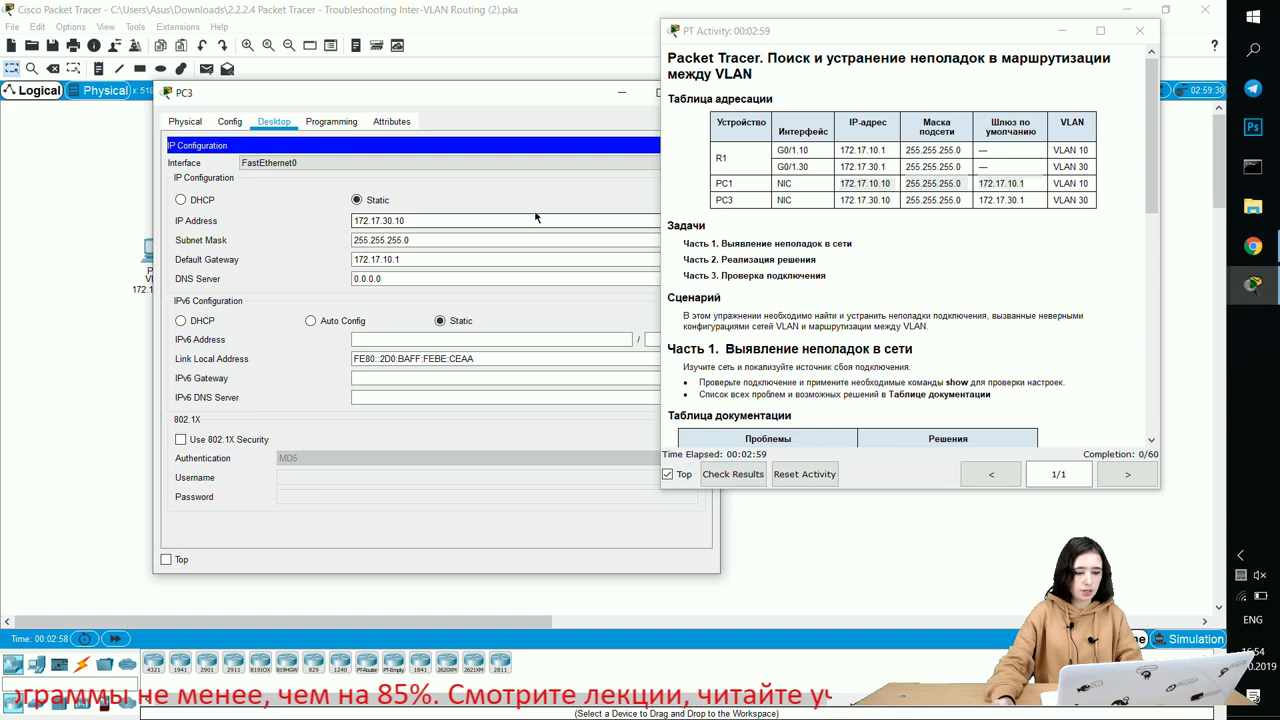
pyautogui.click(895, 204)
pyautogui.moveTo(906, 199); pyautogui.dragTo(1015, 203)
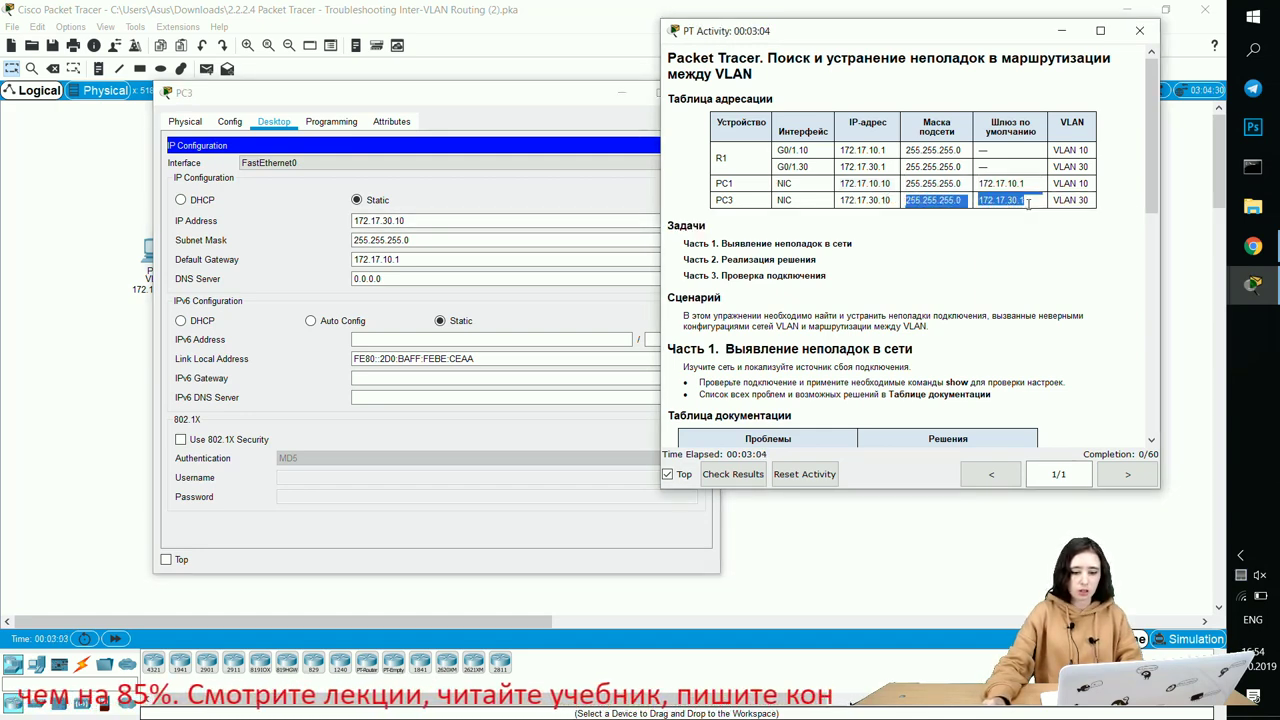
# Set PC3's default gateway to 172.17.30.1 and close the PC3 window
pyautogui.click(397, 260)
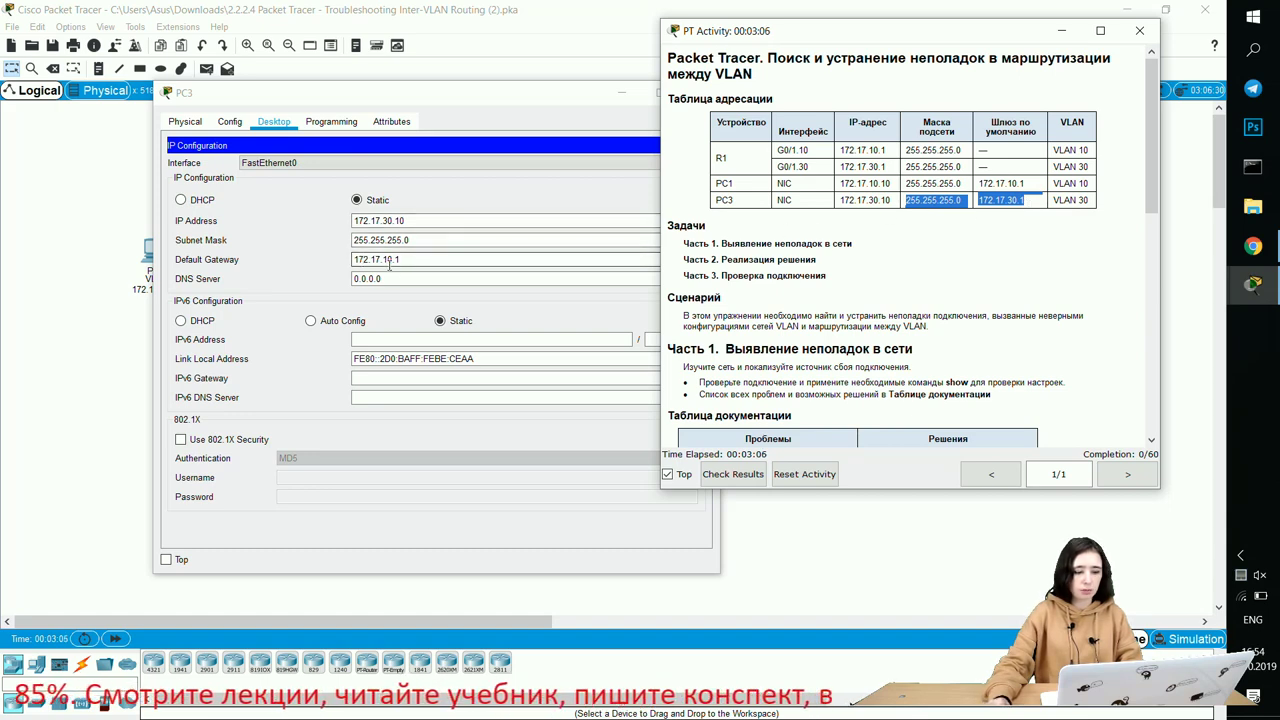
pyautogui.press('BackSpace')
pyautogui.write('1')
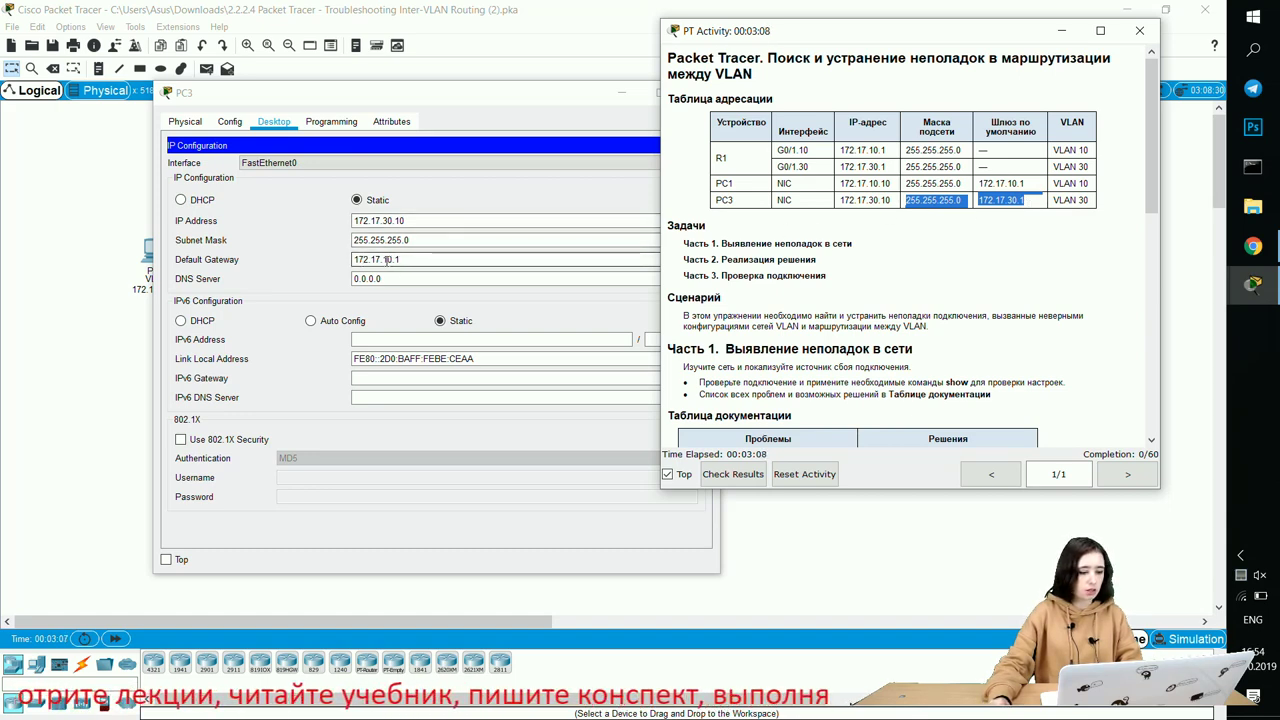
pyautogui.click(441, 311)
pyautogui.press('BackSpace')
pyautogui.press('BackSpace')
pyautogui.press('BackSpace')
pyautogui.press('BackSpace')
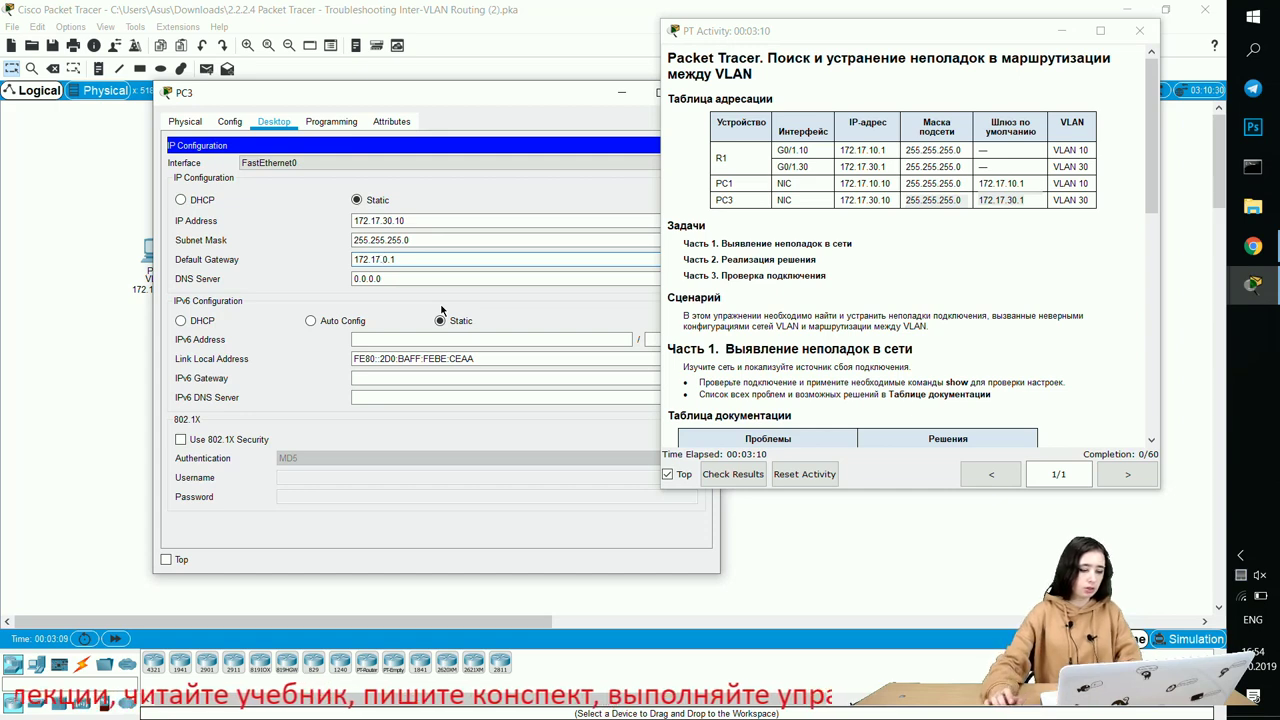
pyautogui.write('30.1')
pyautogui.press('Left')
pyautogui.press('Left')
pyautogui.press('Left')
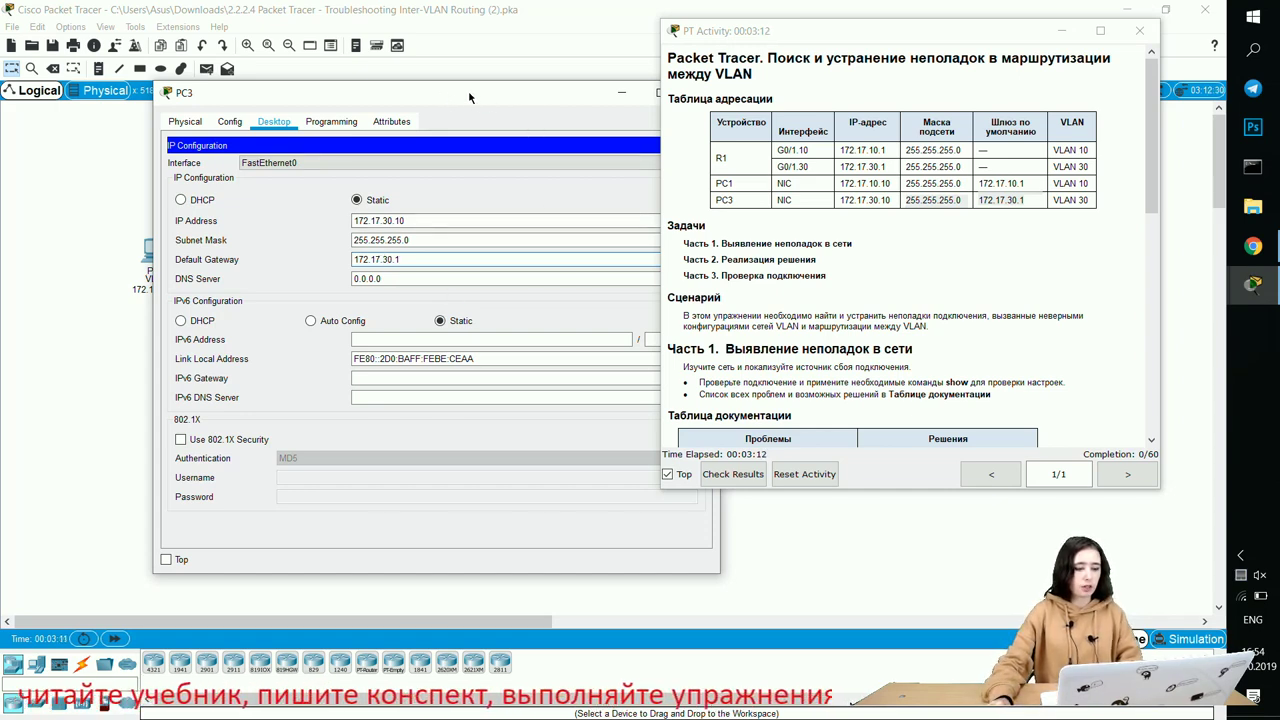
pyautogui.moveTo(469, 97); pyautogui.dragTo(340, 76)
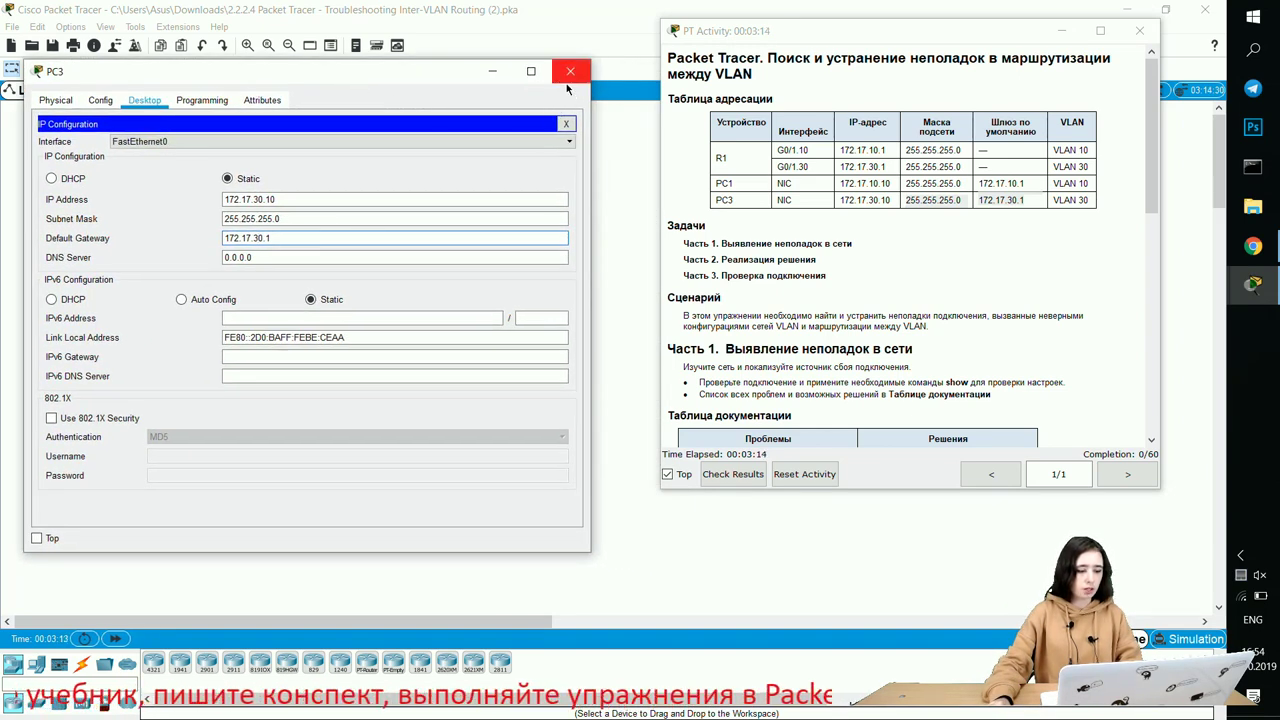
pyautogui.click(567, 85)
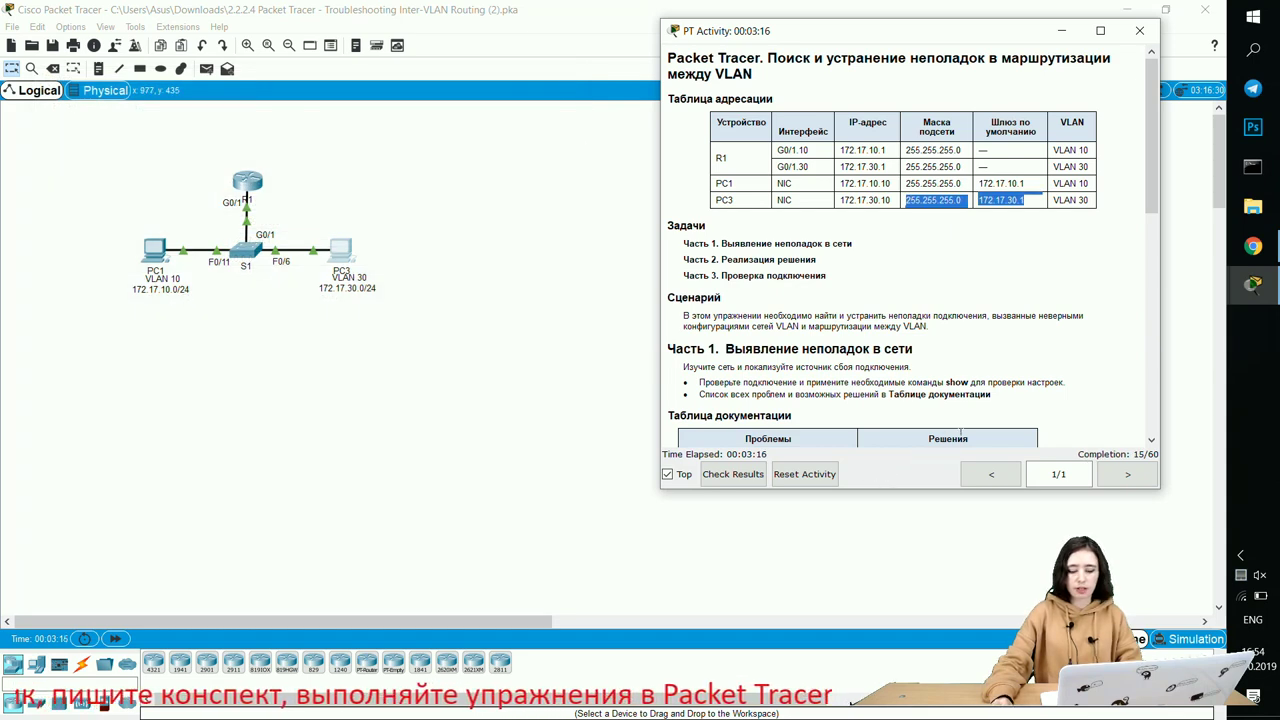
# Review the activity's scenario, Part 1 instructions and documentation table
pyautogui.click(1030, 378)
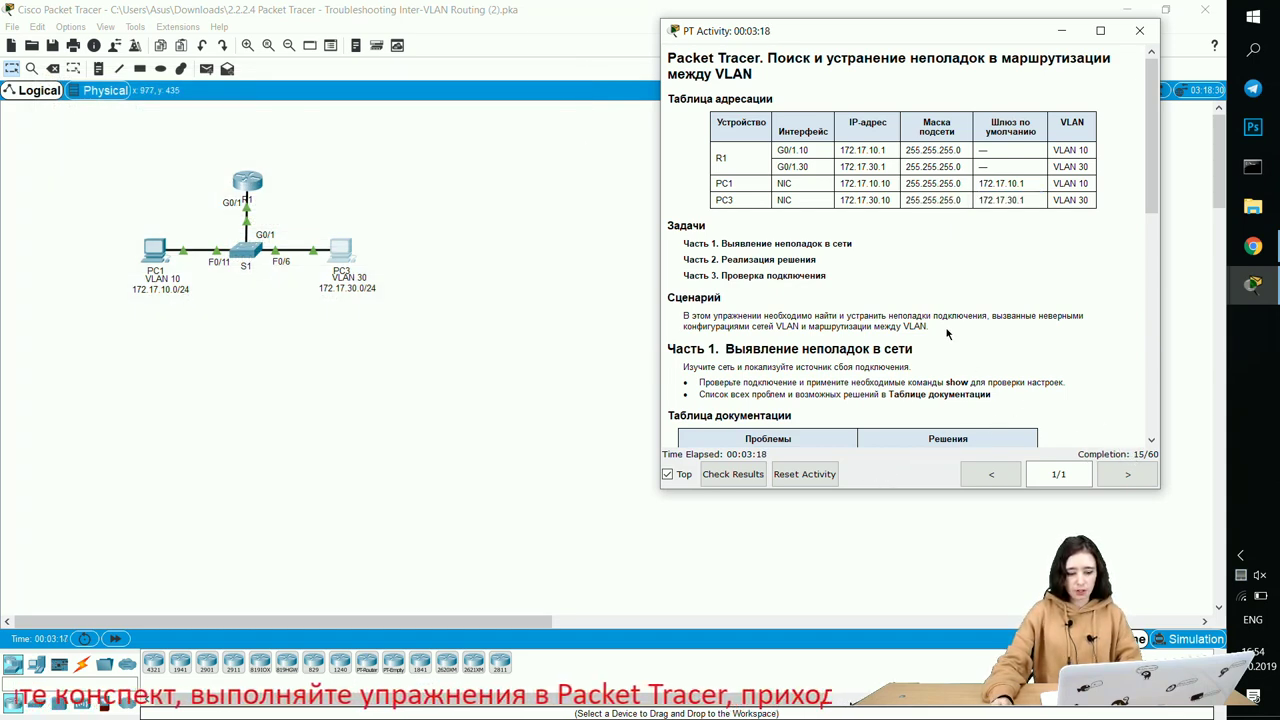
pyautogui.scroll(-5, 950, 330)
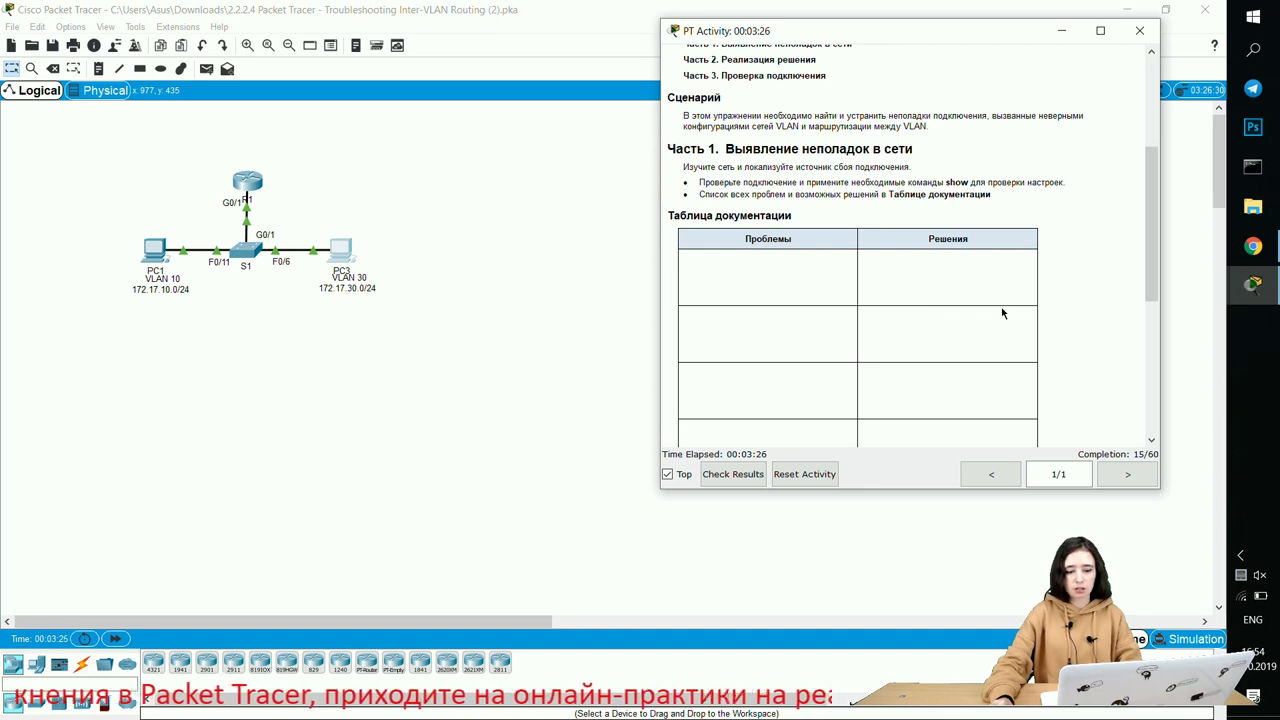
pyautogui.scroll(4, 970, 317)
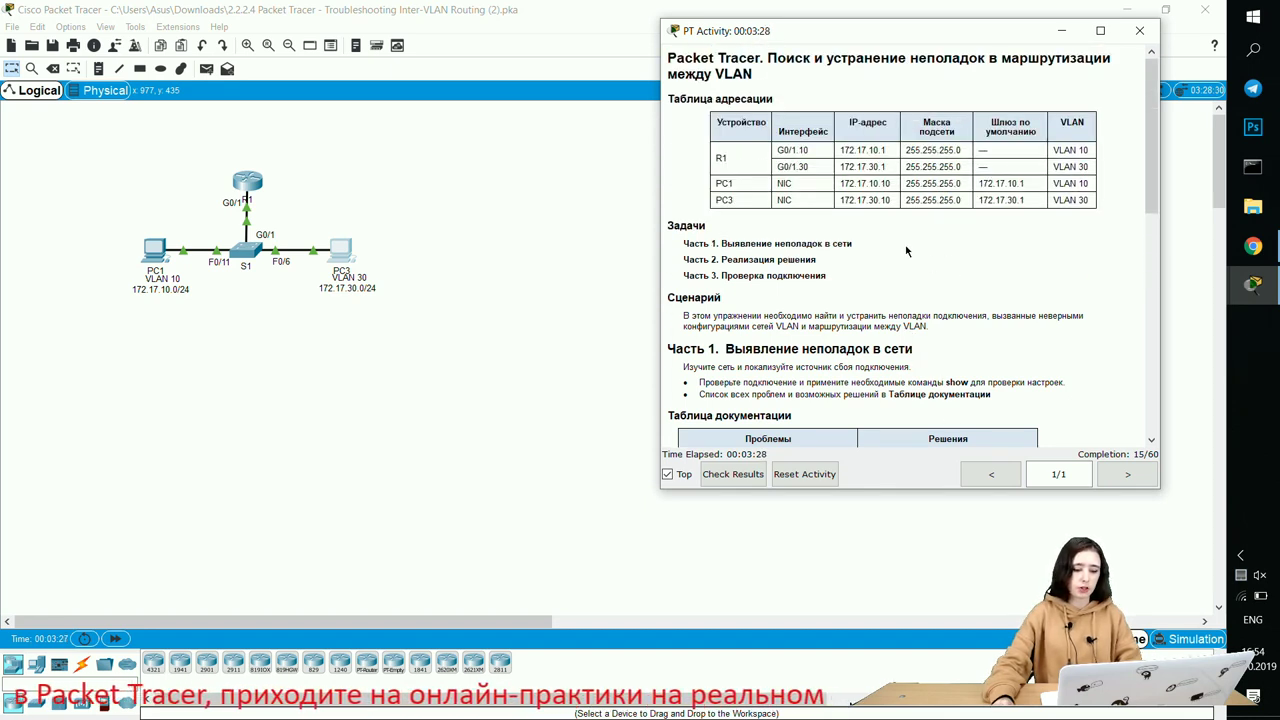
pyautogui.scroll(-4, 896, 270)
pyautogui.scroll(2, 878, 231)
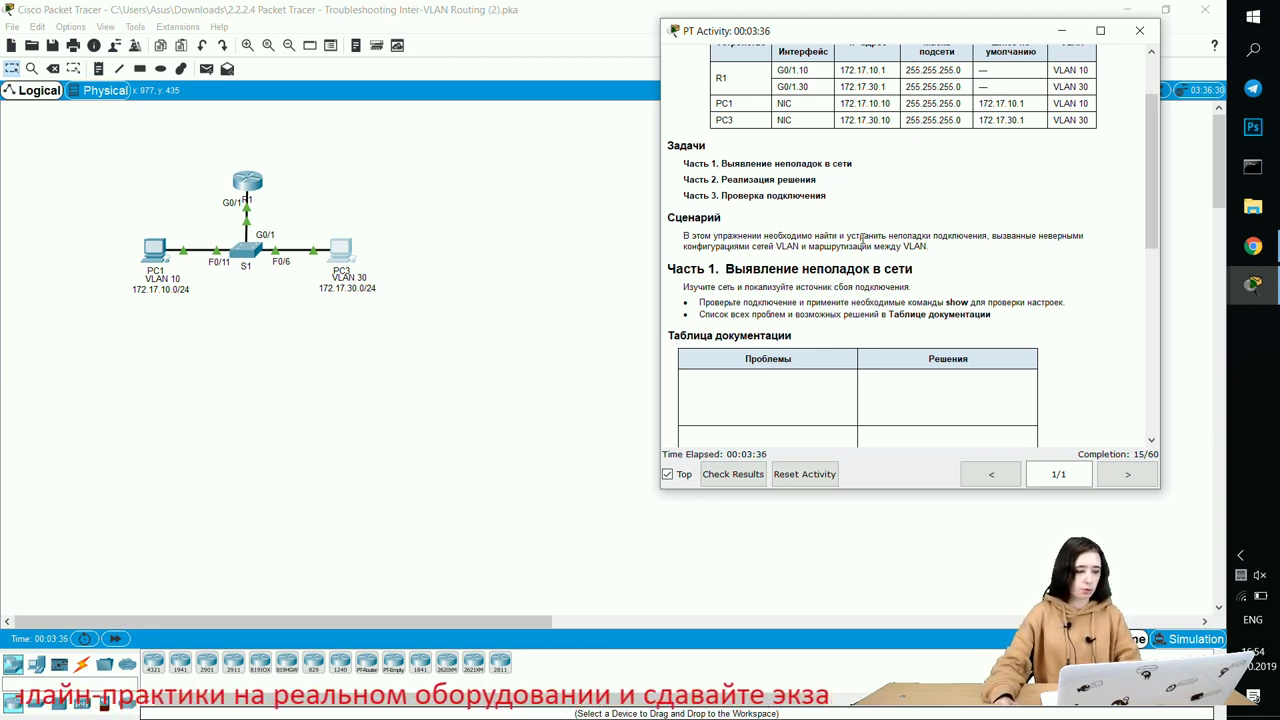
# Open the command line of switch S1 and enter privileged EXEC mode
pyautogui.click(251, 254)
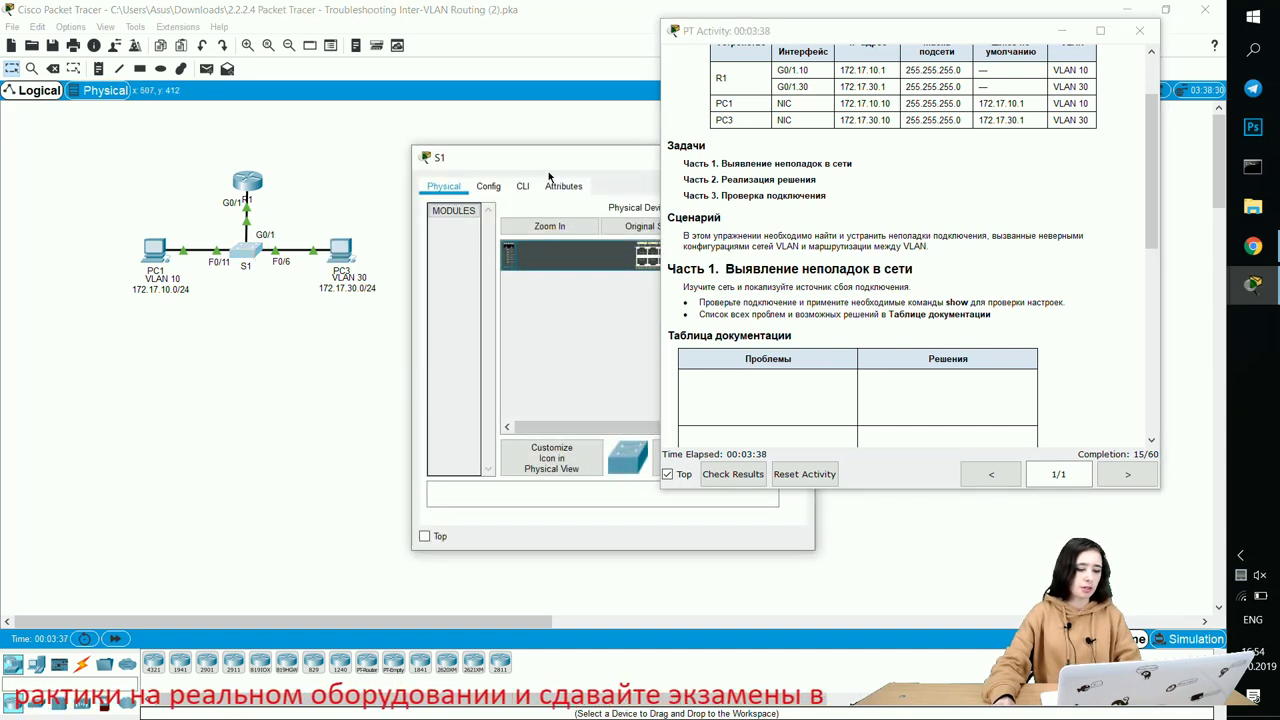
pyautogui.click(522, 186)
pyautogui.moveTo(524, 166); pyautogui.dragTo(338, 144)
pyautogui.press('Return')
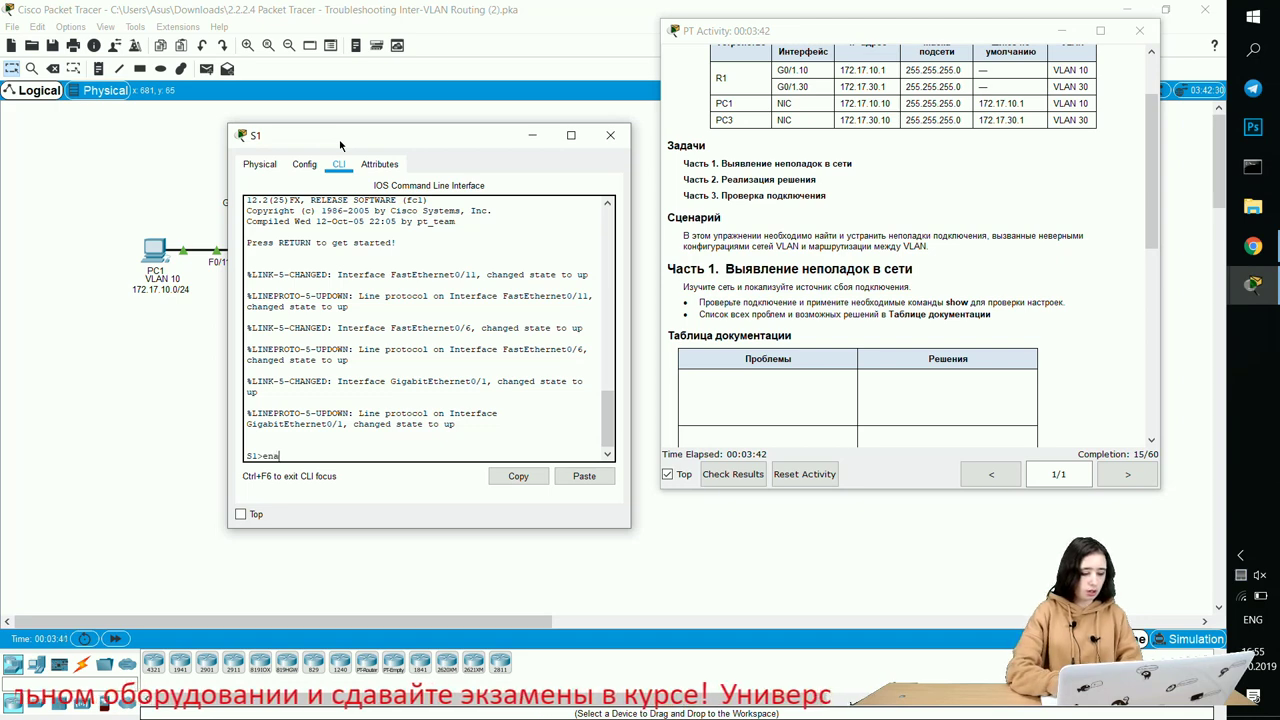
pyautogui.write('ena')
pyautogui.press('Return')
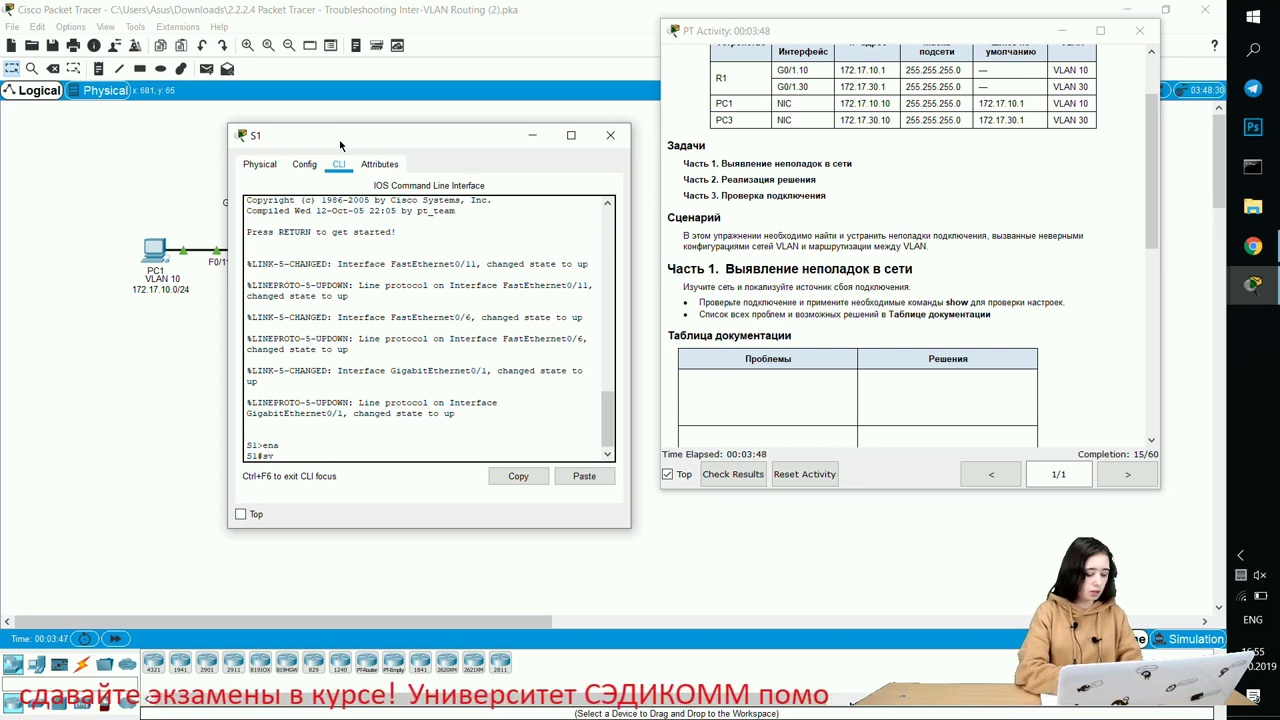
# Display the VLAN summary on S1 with show vlan brief
pyautogui.write('sv')
pyautogui.press('Tab')
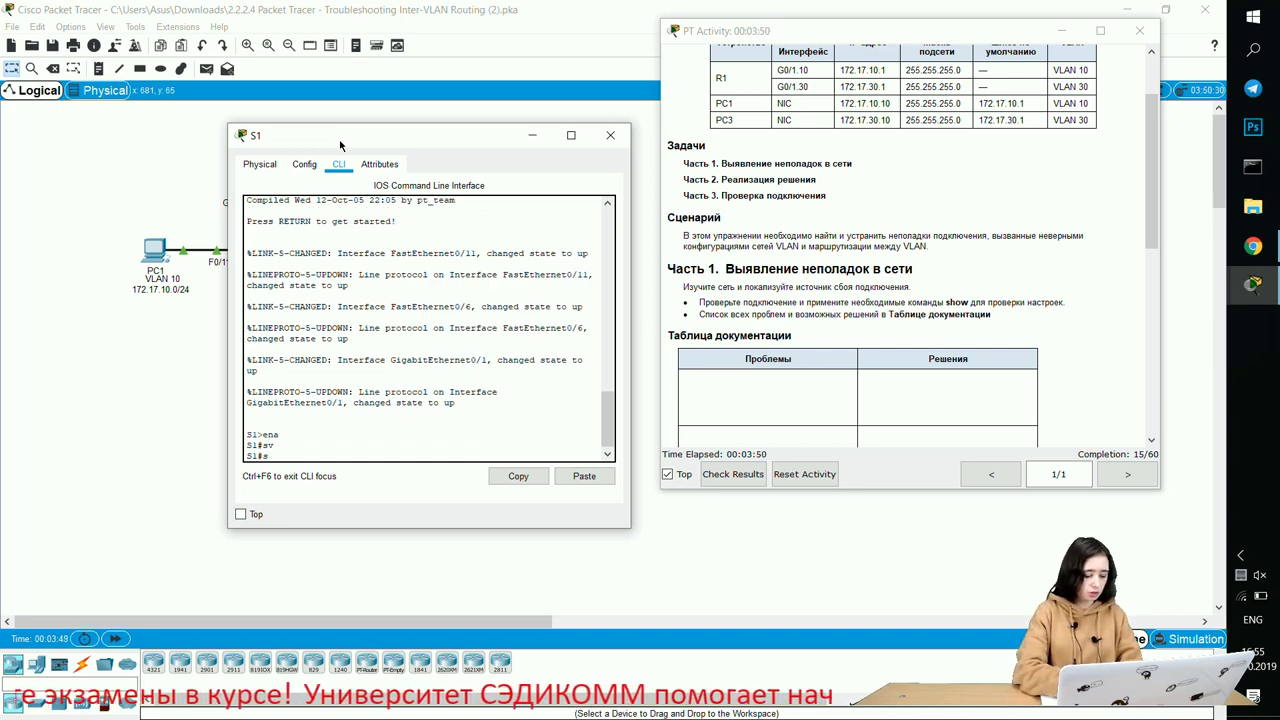
pyautogui.write('w')
pyautogui.press('Tab')
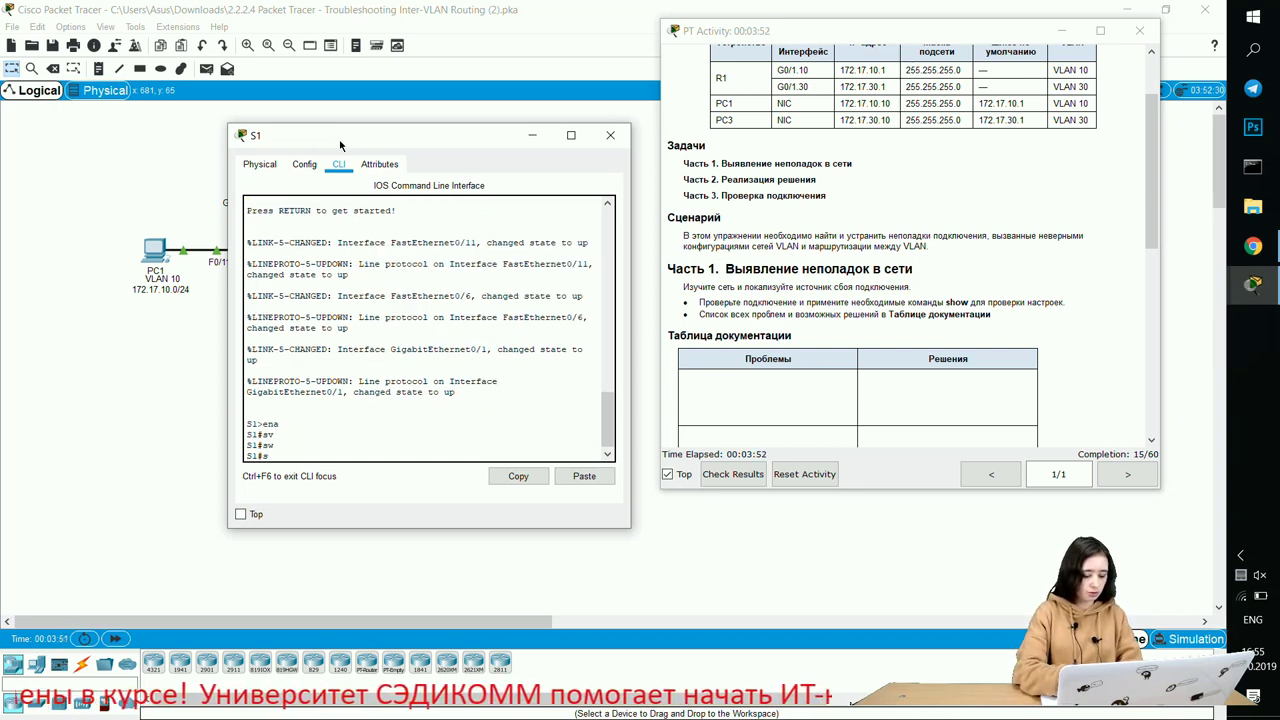
pyautogui.write('h')
pyautogui.press('Tab')
pyautogui.write('v')
pyautogui.press('Tab')
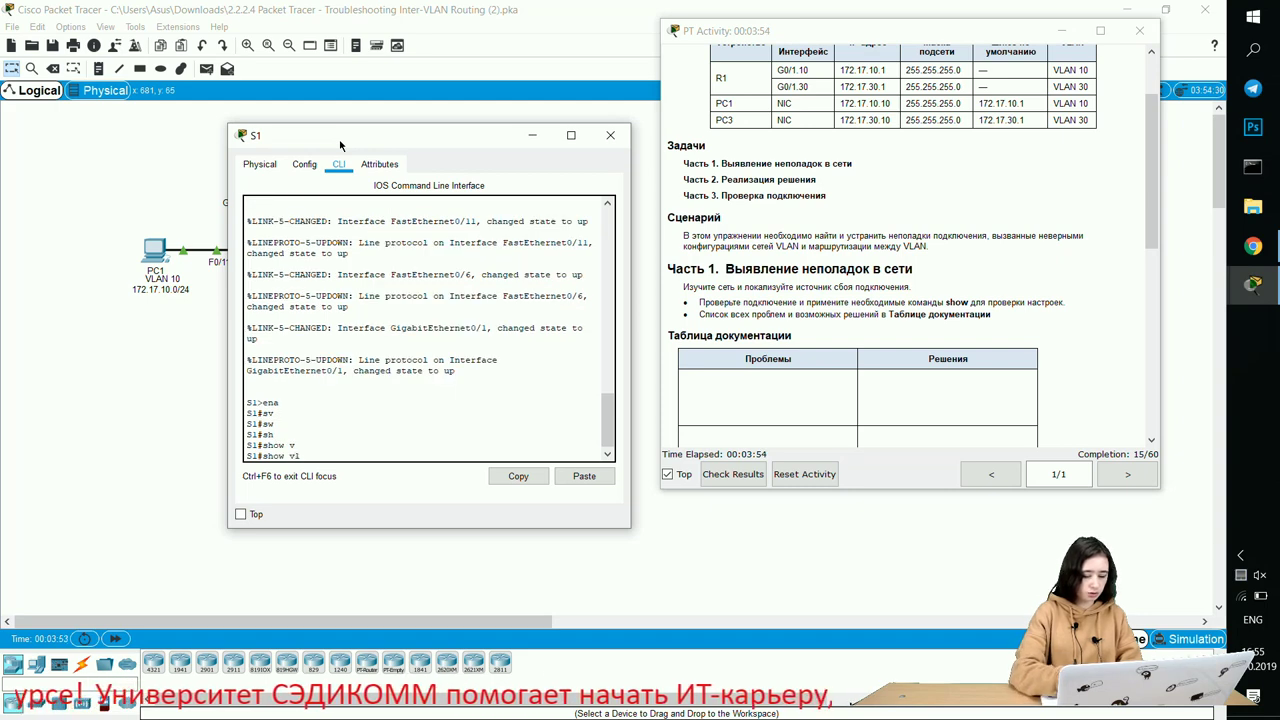
pyautogui.write('l')
pyautogui.press('Tab')
pyautogui.write('br')
pyautogui.press('Tab')
pyautogui.press('Return')
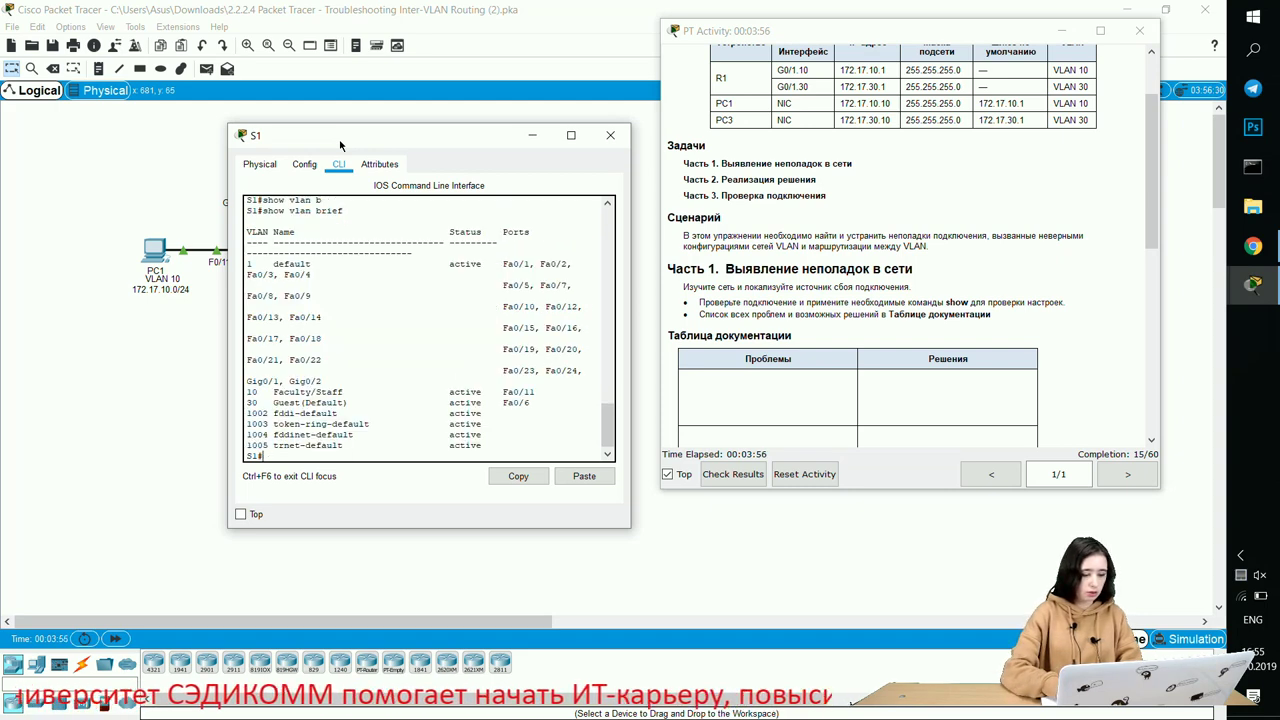
pyautogui.press('Return')
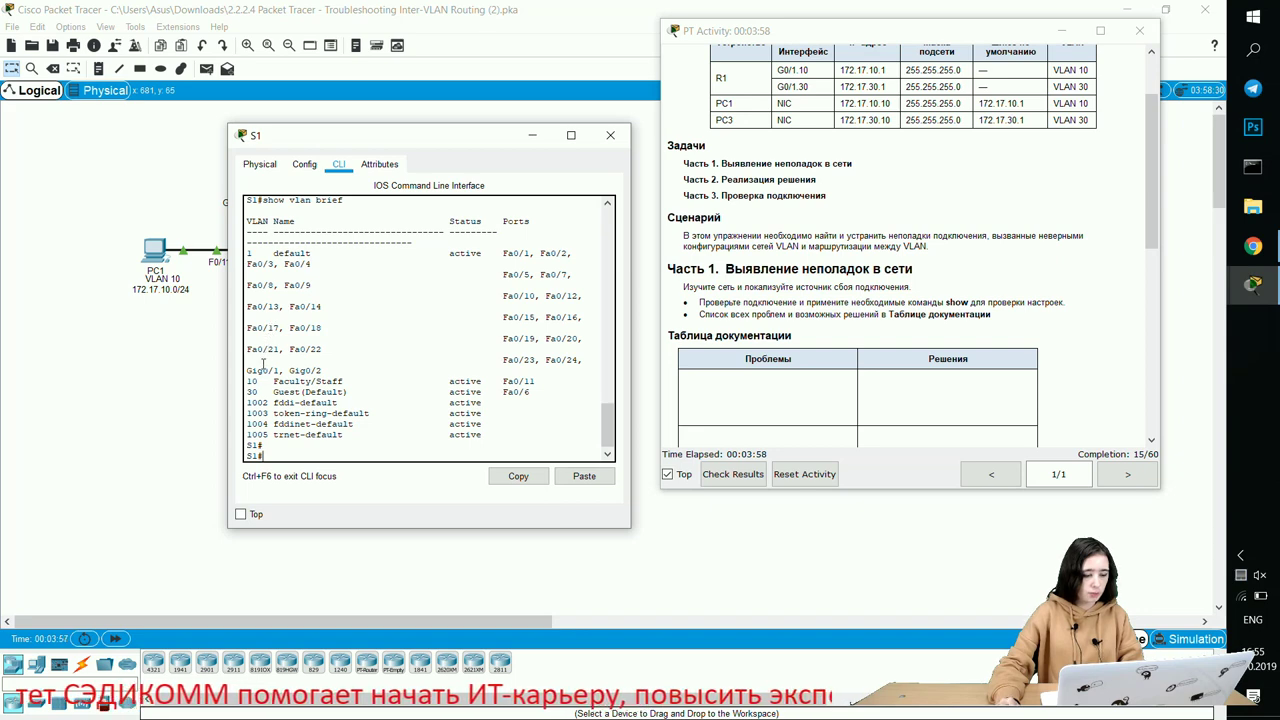
# Check the ports assigned to VLANs 10 and 30 on S1 against the PC1 and PC3 links in the topology
pyautogui.moveTo(247, 381); pyautogui.dragTo(353, 381)
pyautogui.moveTo(422, 144); pyautogui.dragTo(454, 316)
pyautogui.click(399, 540)
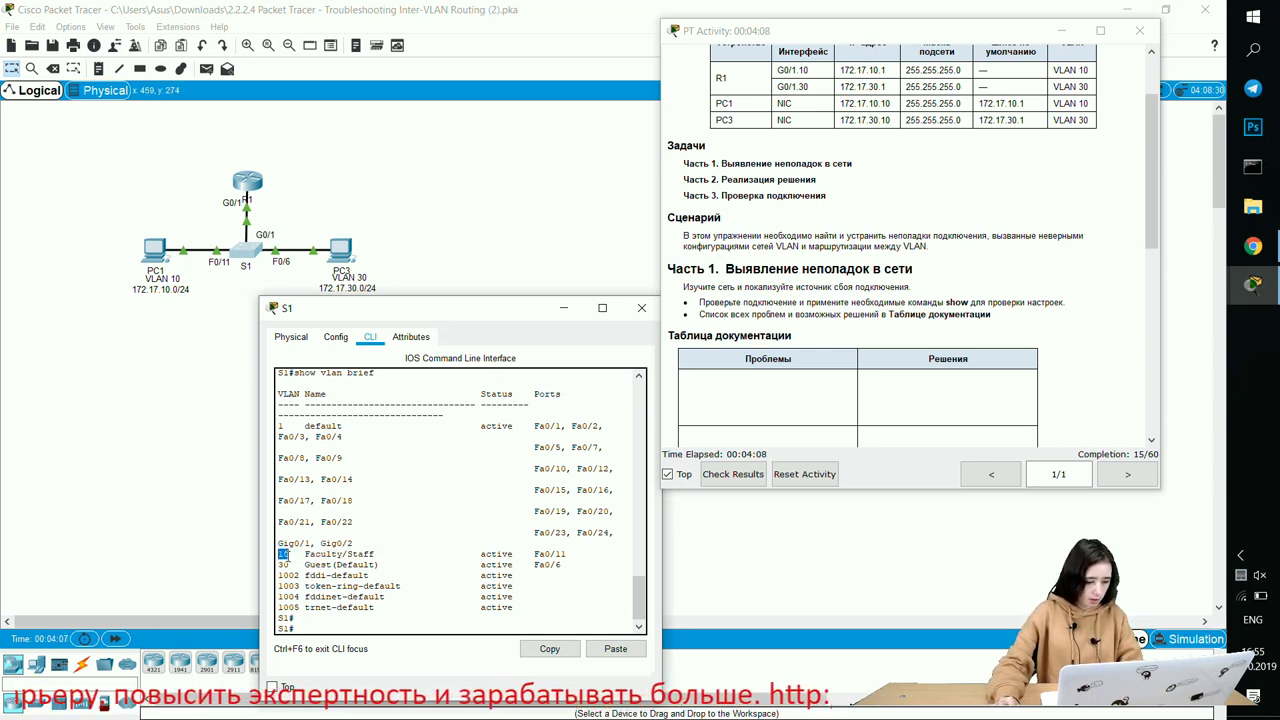
pyautogui.moveTo(534, 553); pyautogui.dragTo(575, 552)
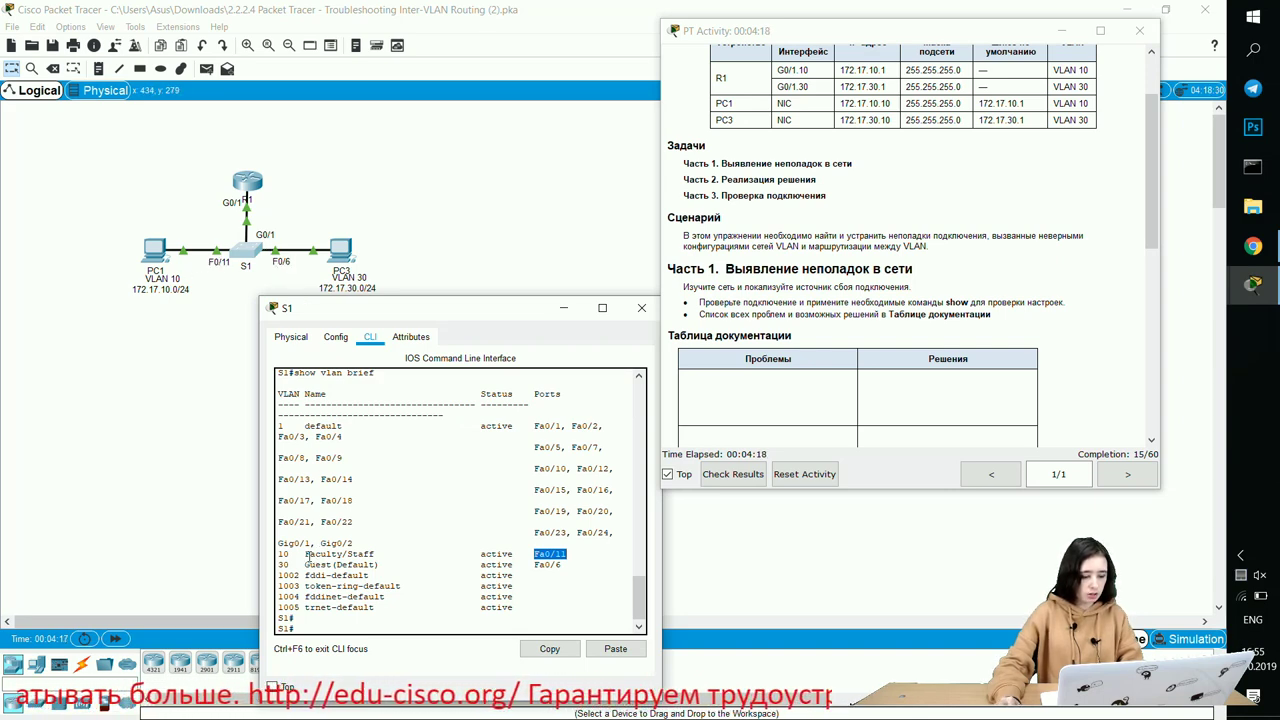
pyautogui.moveTo(535, 565); pyautogui.dragTo(562, 565)
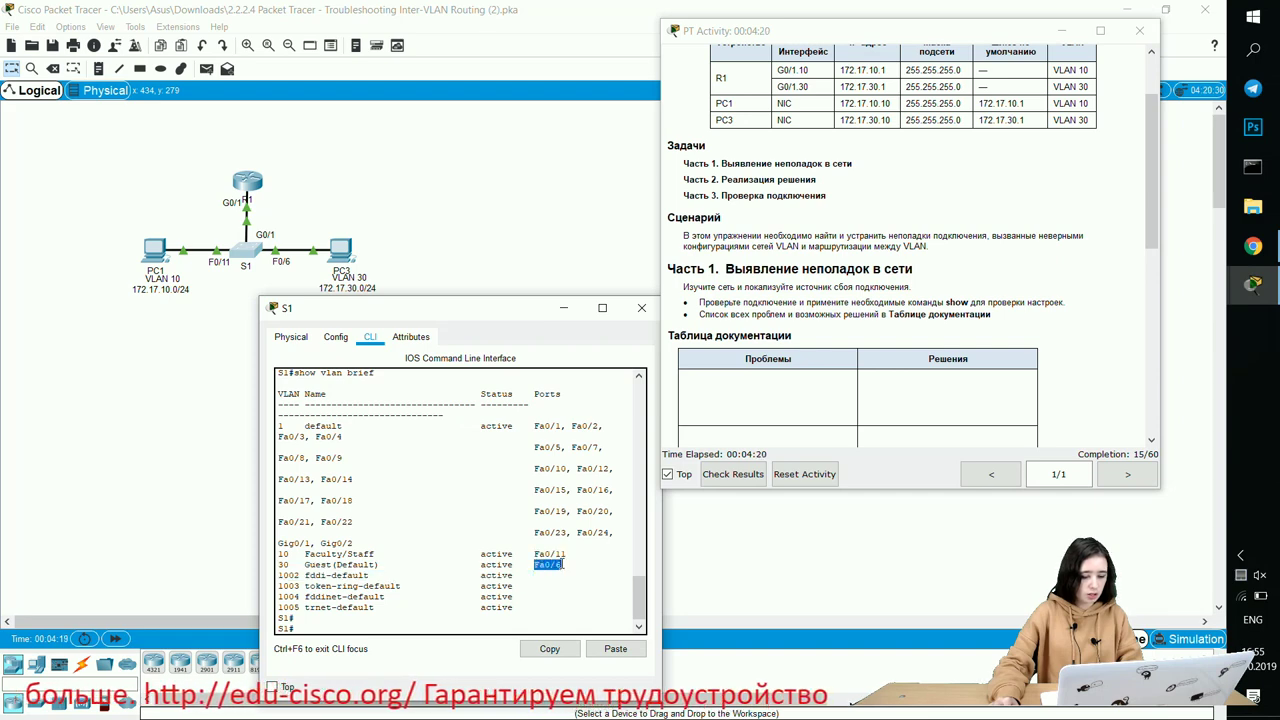
pyautogui.moveTo(289, 565); pyautogui.dragTo(278, 553)
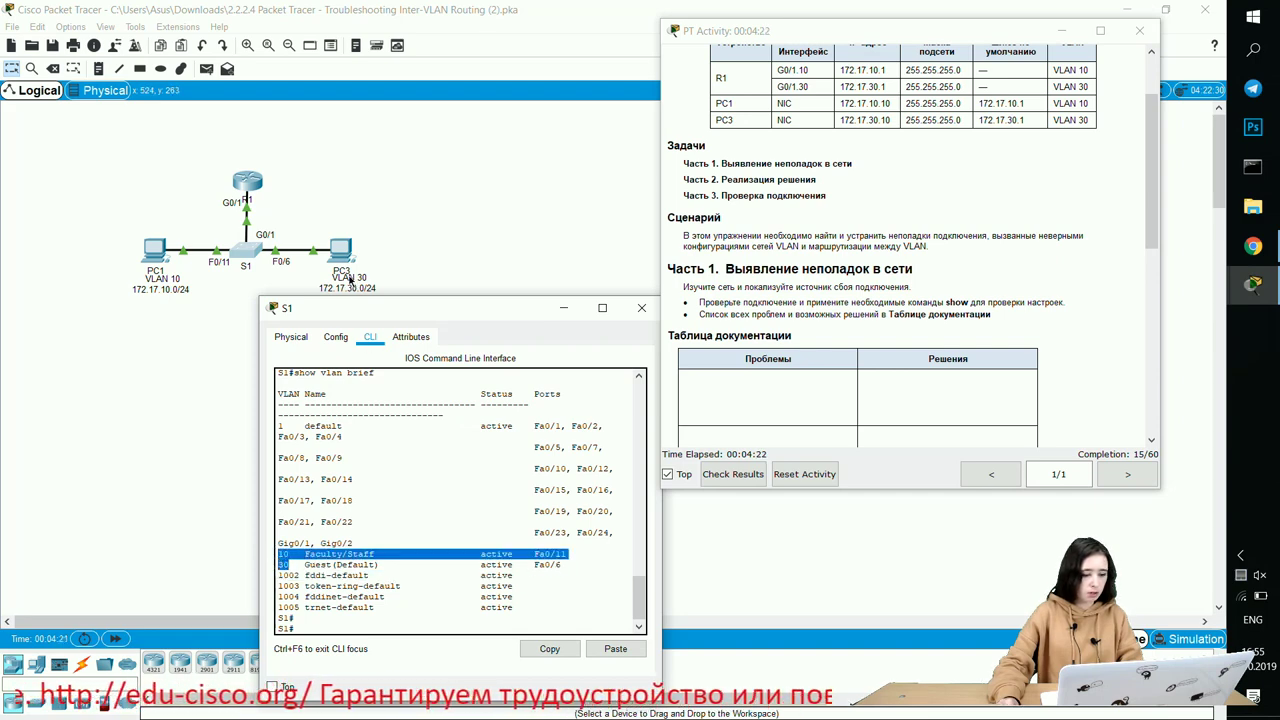
# Display the trunk interfaces on S1 with show interfaces trunk
pyautogui.click(385, 556)
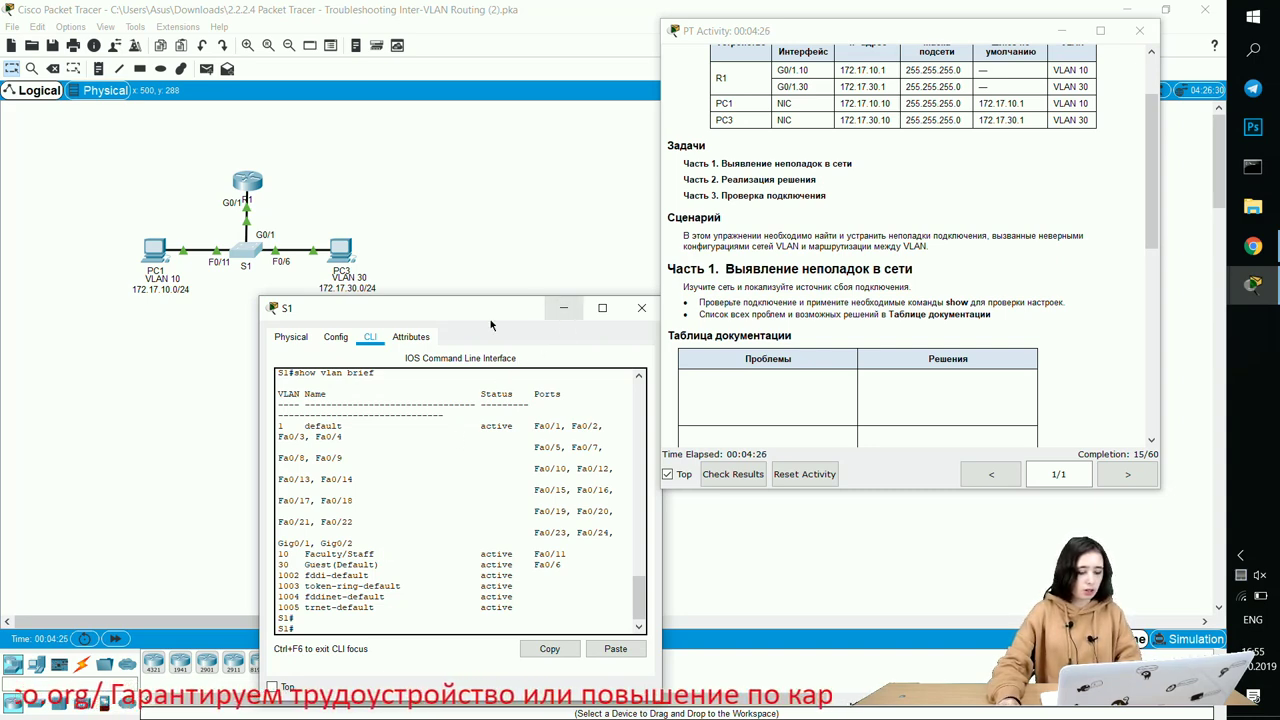
pyautogui.moveTo(497, 313); pyautogui.dragTo(507, 180)
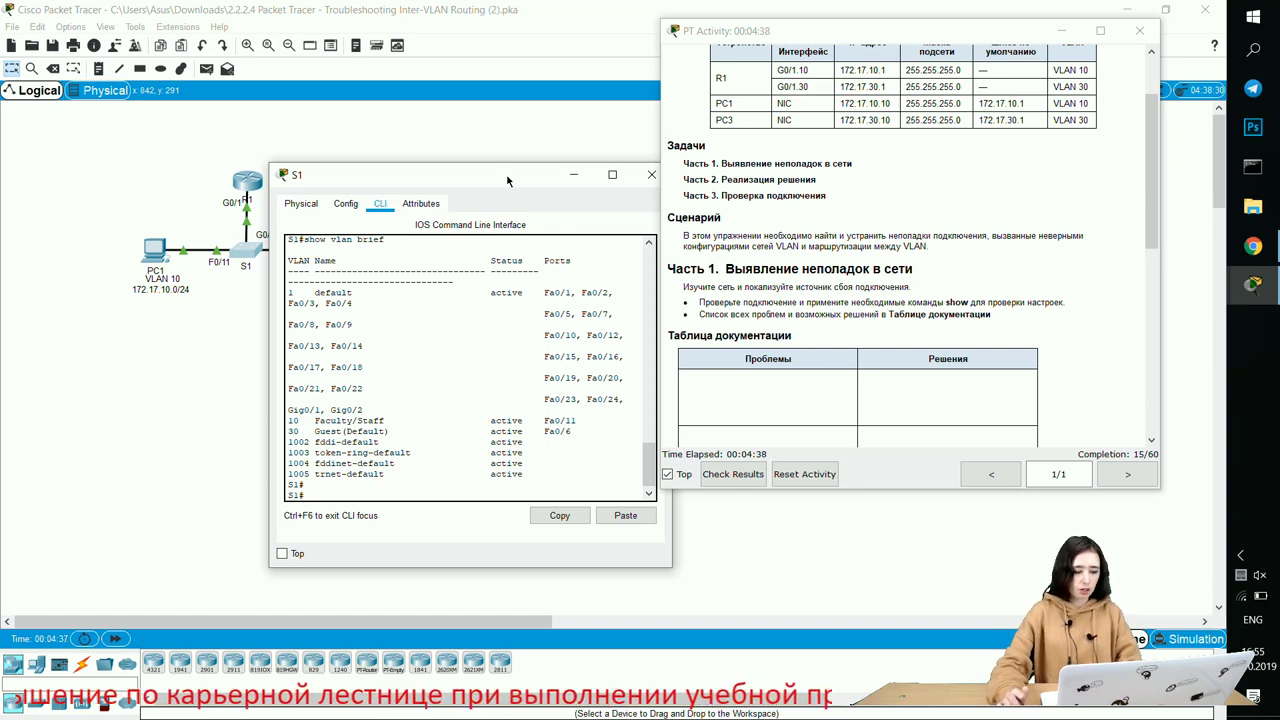
pyautogui.press('Tab')
pyautogui.press('Tab')
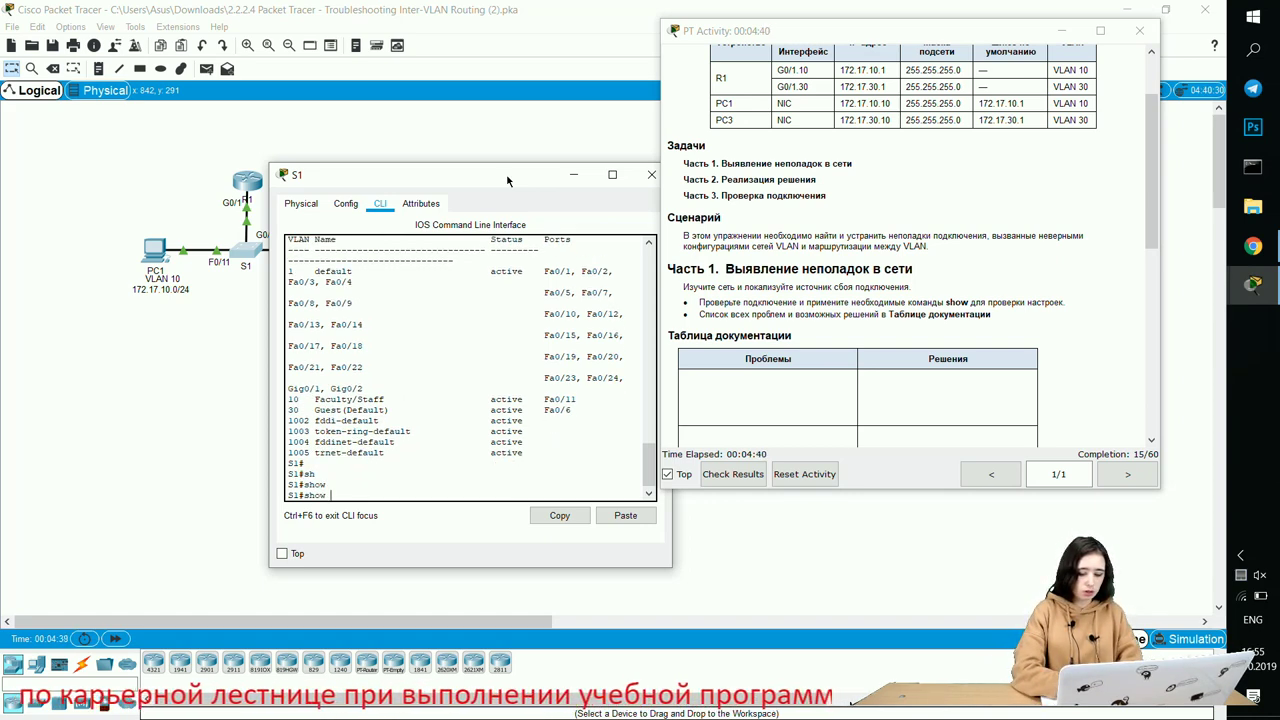
pyautogui.write('i')
pyautogui.press('Tab')
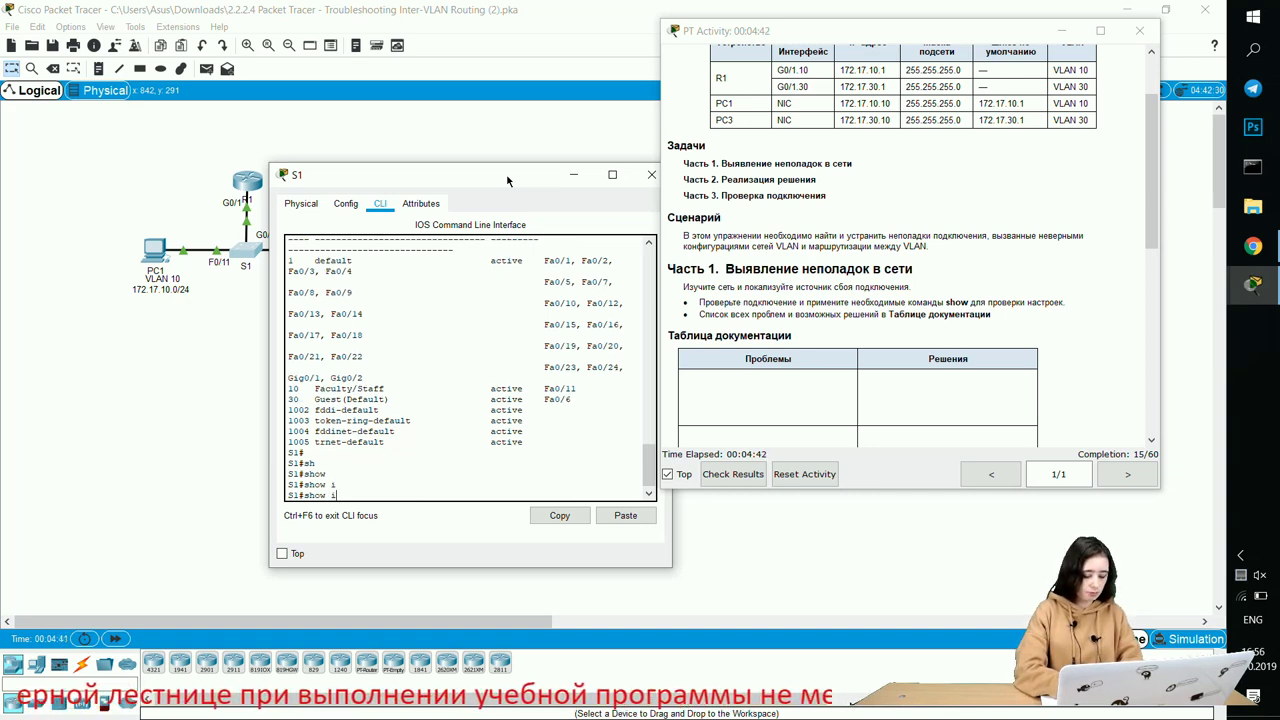
pyautogui.write('n')
pyautogui.press('Tab')
pyautogui.write('t')
pyautogui.press('Tab')
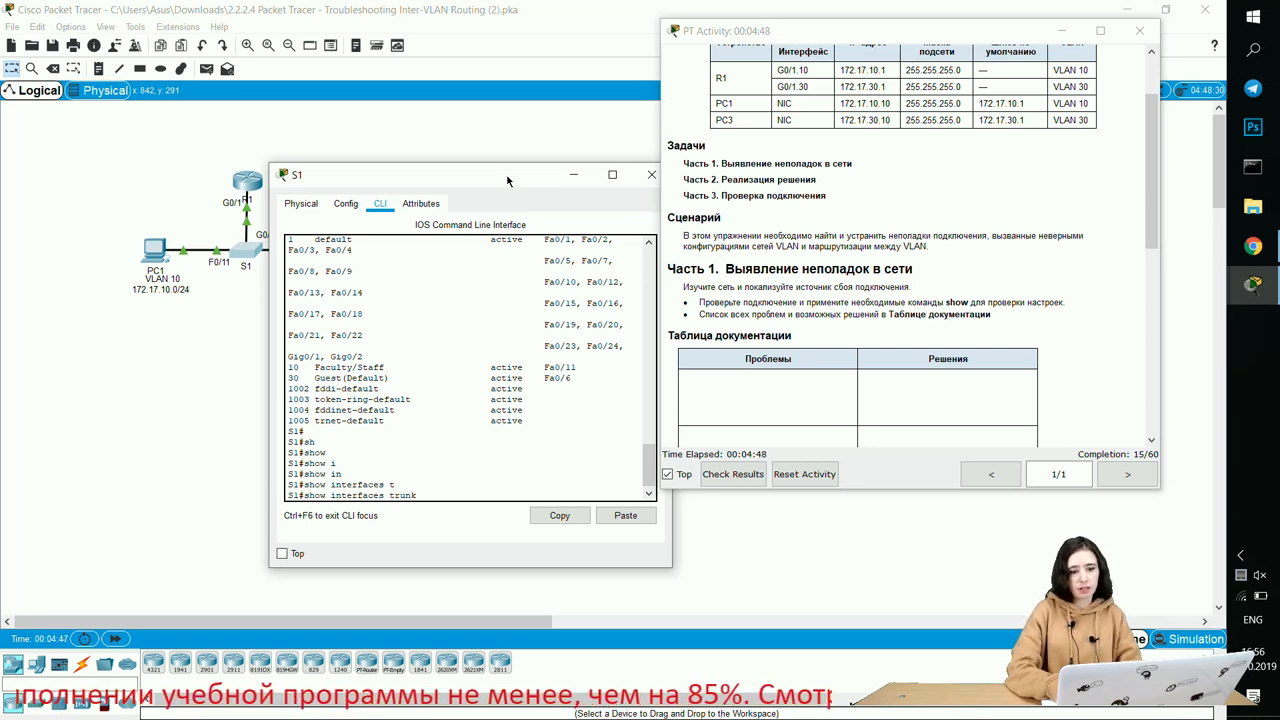
pyautogui.press('Return')
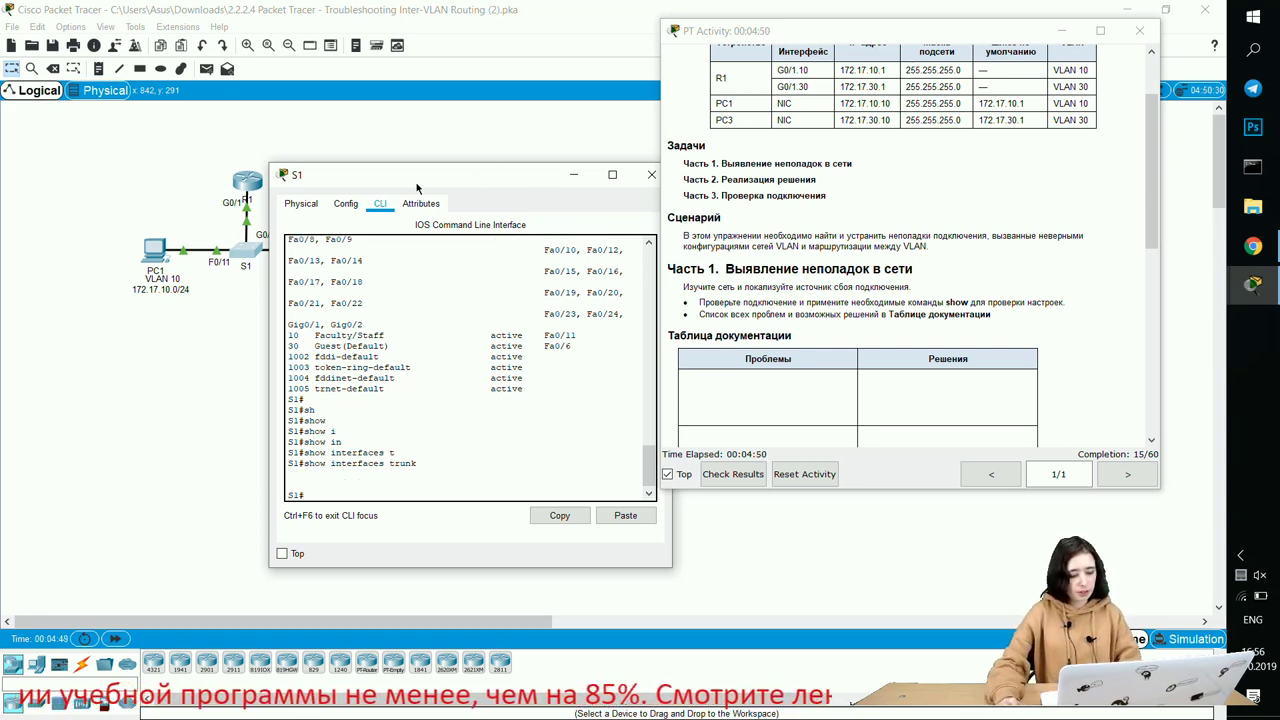
# Compare the trunk output with S1's link to R1 in the topology and bring the activity's documentation table into view
pyautogui.moveTo(300, 455); pyautogui.dragTo(420, 466)
pyautogui.click(289, 478)
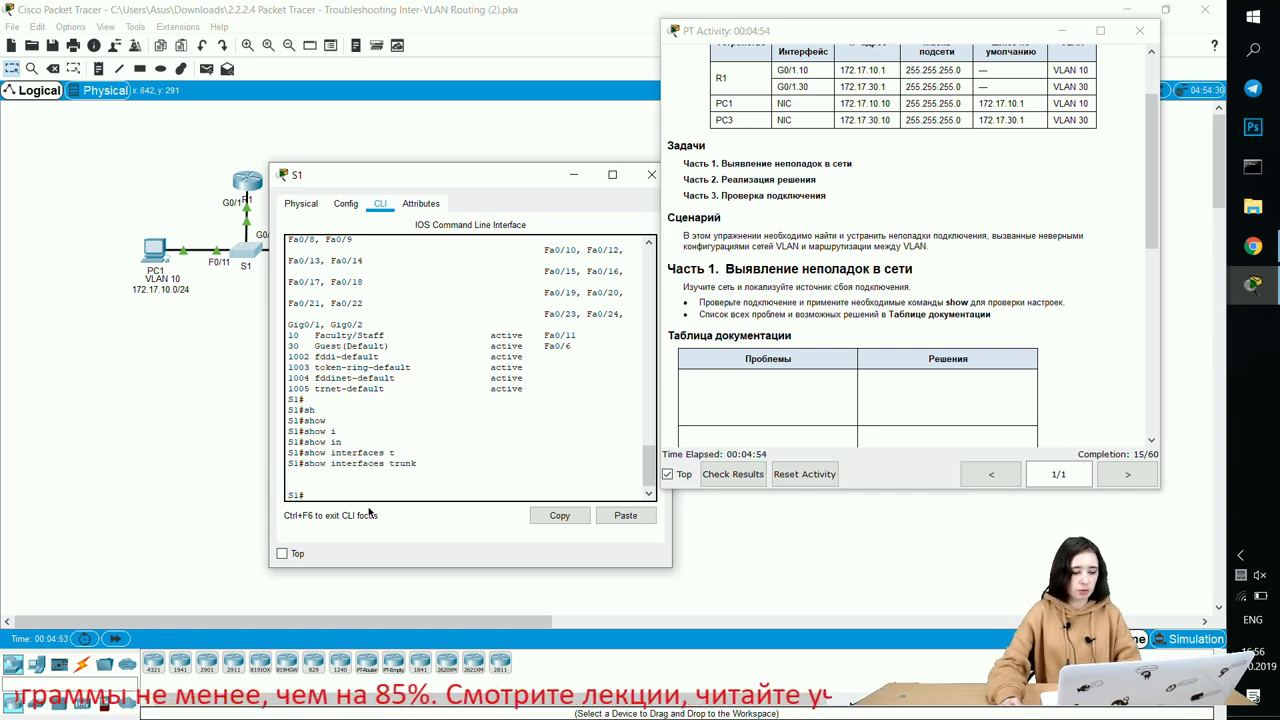
pyautogui.moveTo(491, 176); pyautogui.dragTo(469, 318)
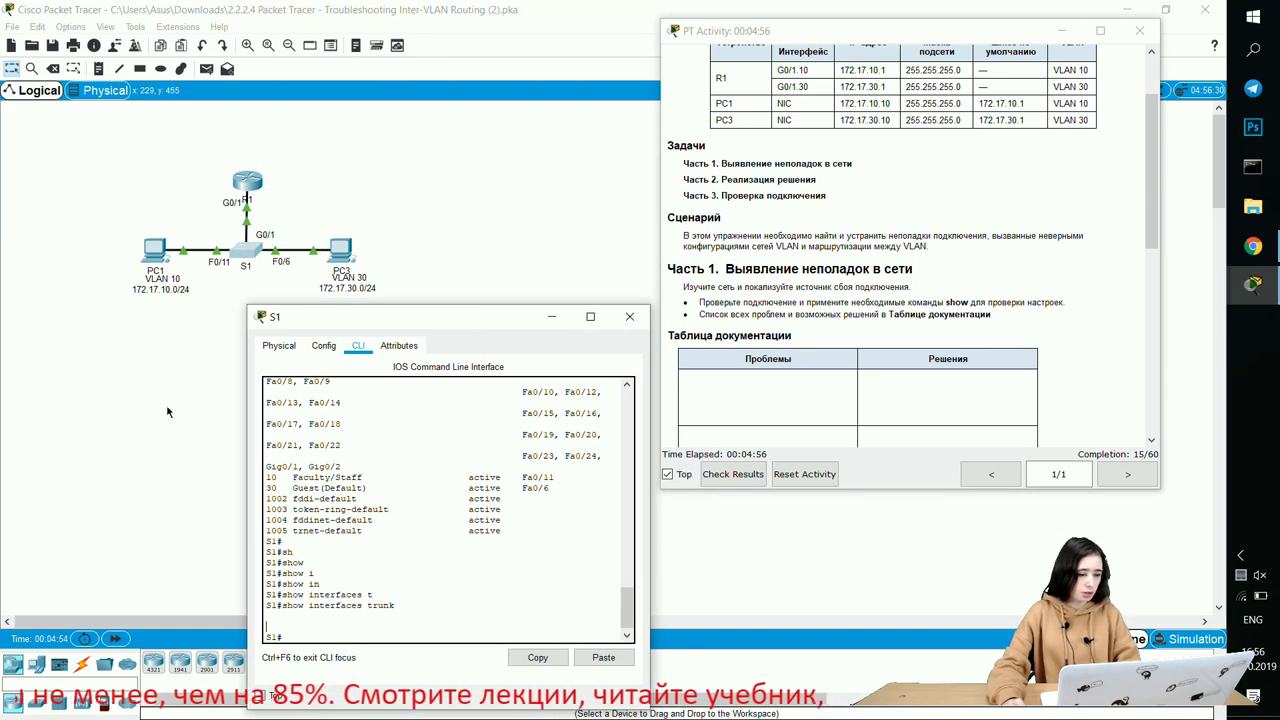
pyautogui.moveTo(391, 316); pyautogui.dragTo(393, 159)
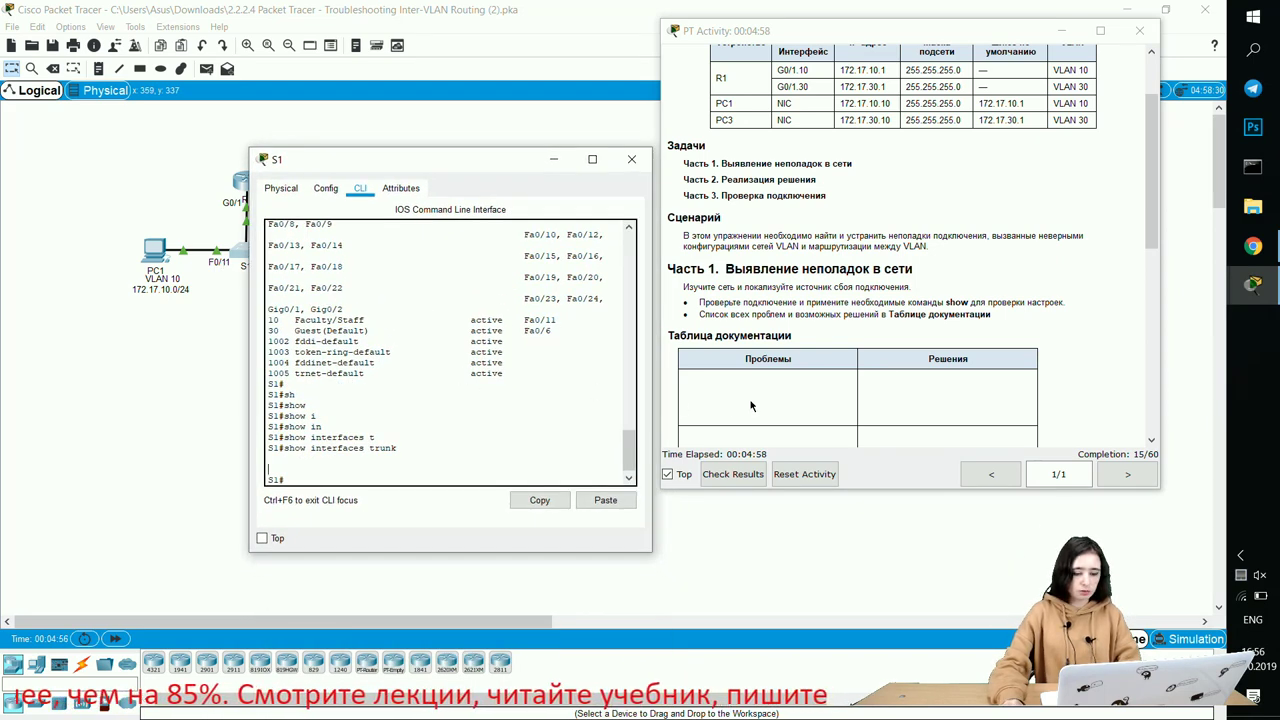
pyautogui.scroll(-2, 763, 361)
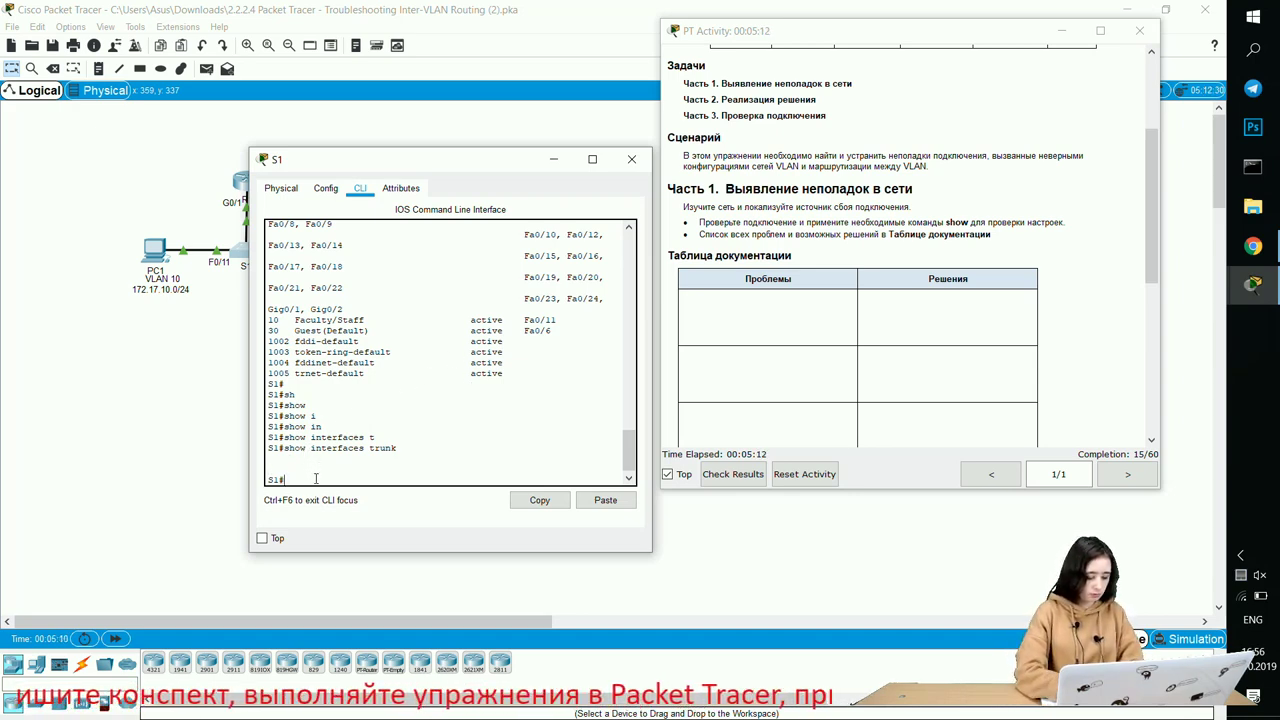
# Display the complete running configuration of S1 with show running-config
pyautogui.press('Return')
pyautogui.write('show r')
pyautogui.press('Tab')
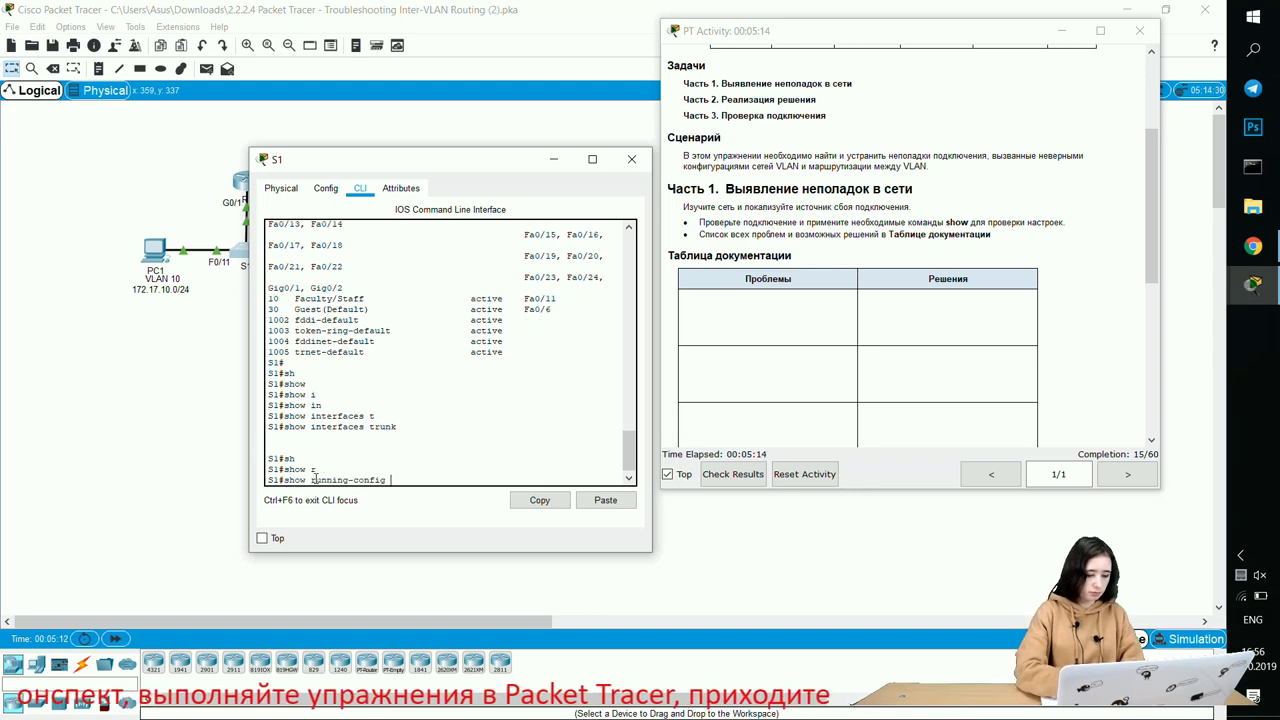
pyautogui.press('Return')
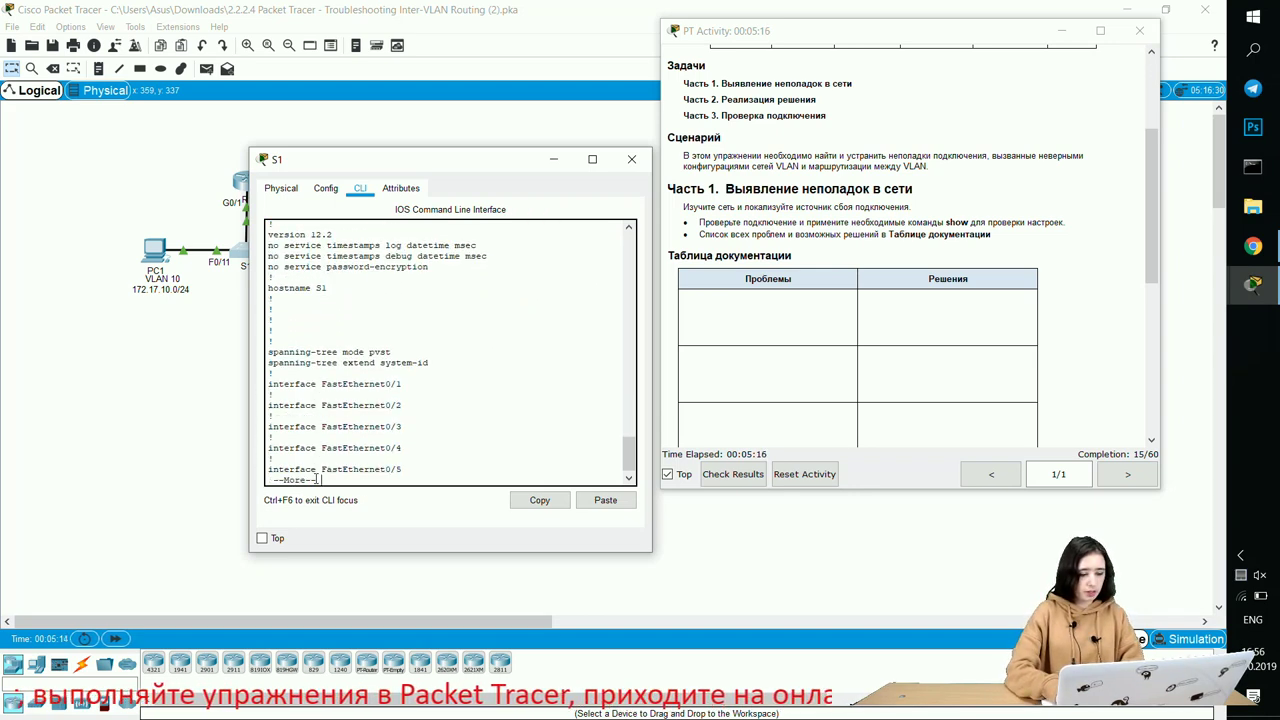
pyautogui.press('space')
pyautogui.press('space')
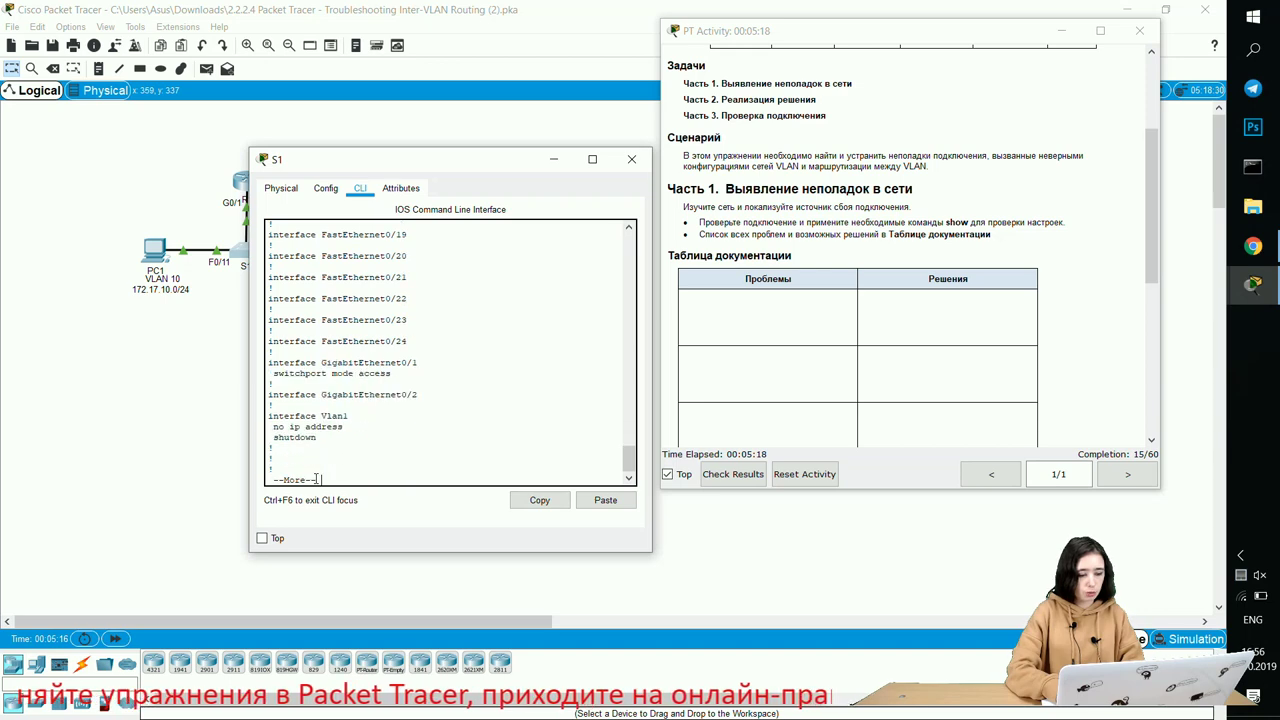
pyautogui.press('space')
# Examine the port settings in S1's running configuration, especially the switchport mode of GigabitEthernet0/1
pyautogui.scroll(3, 385, 380)
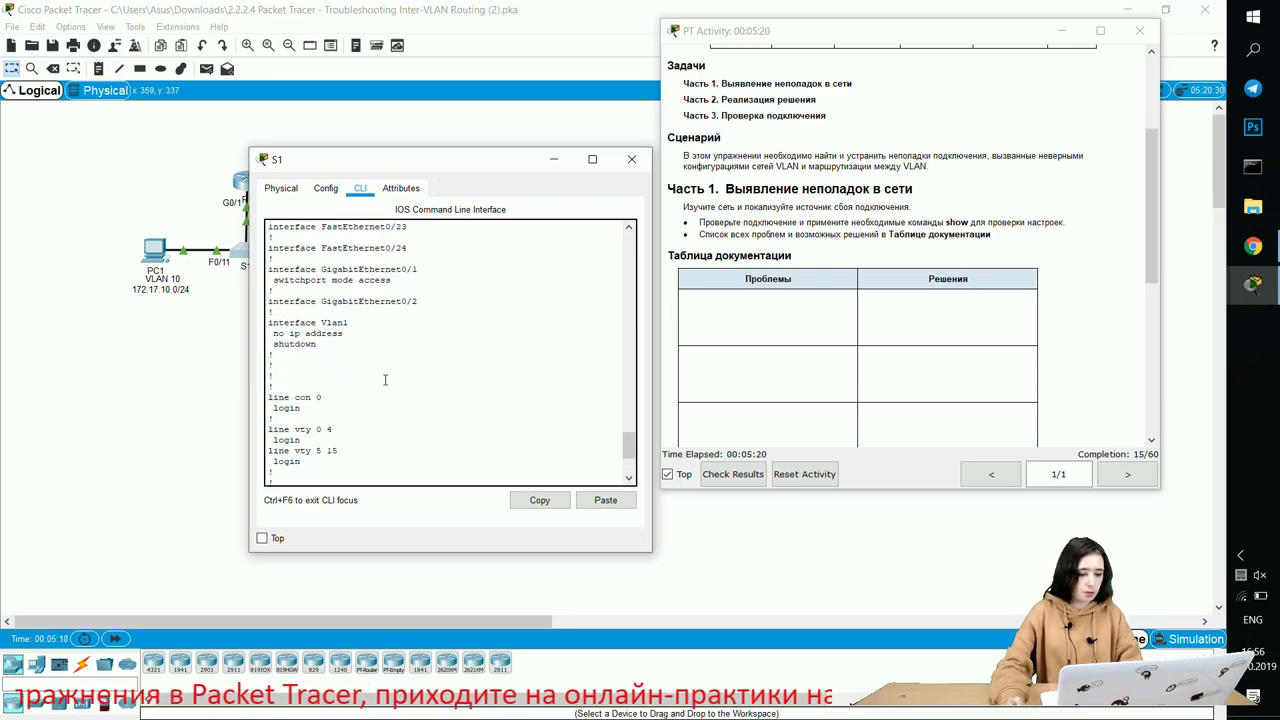
pyautogui.scroll(12, 392, 363)
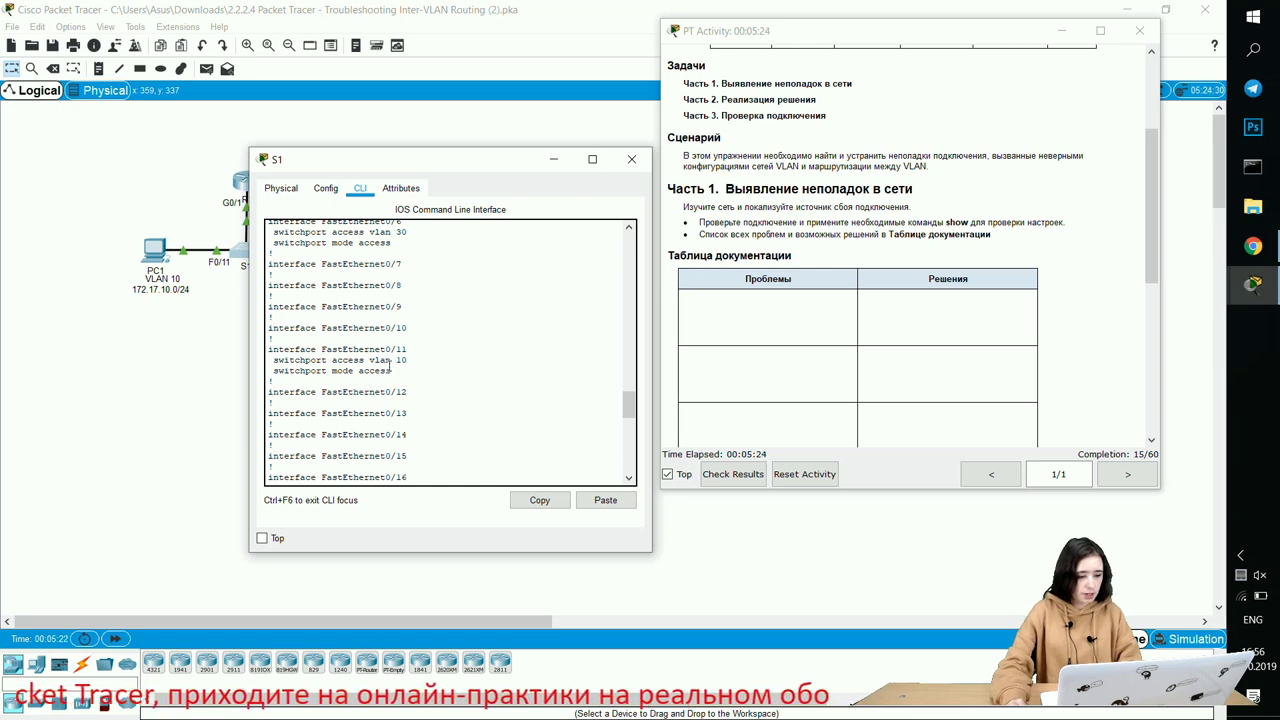
pyautogui.scroll(1, 403, 358)
pyautogui.scroll(3, 390, 343)
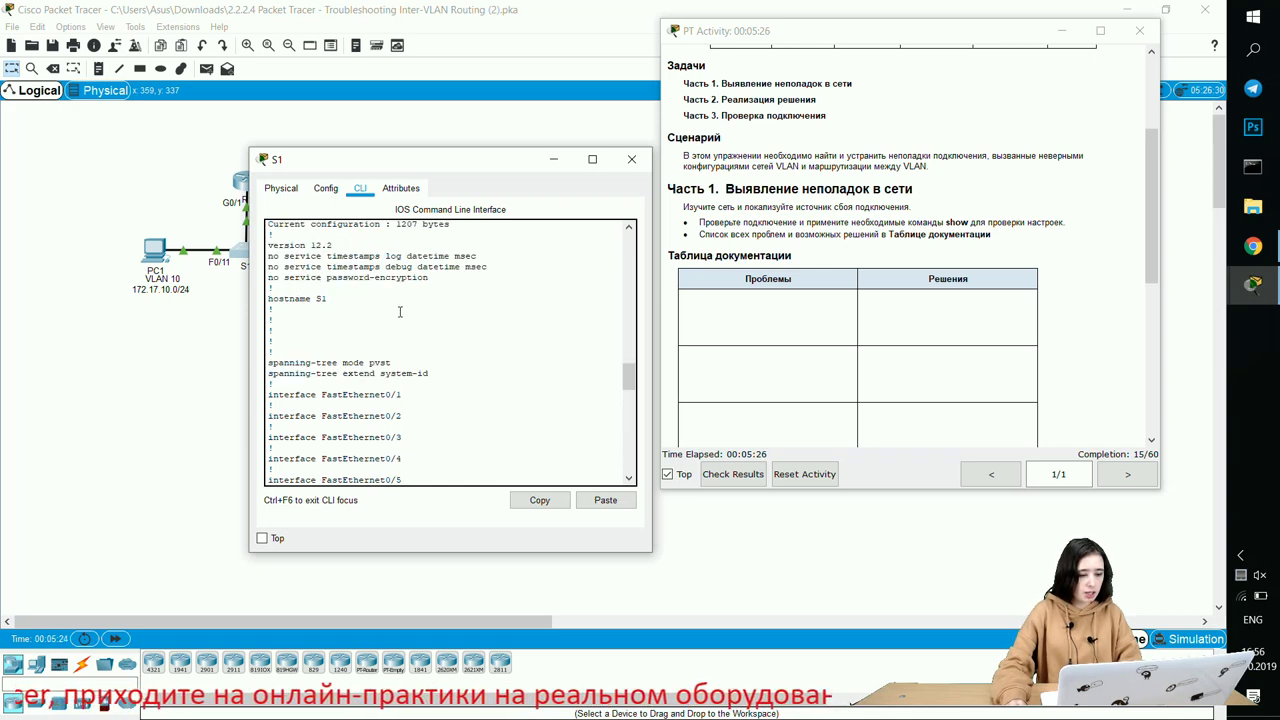
pyautogui.scroll(-12, 390, 343)
pyautogui.moveTo(433, 170); pyautogui.dragTo(417, 147)
pyautogui.scroll(-5, 406, 299)
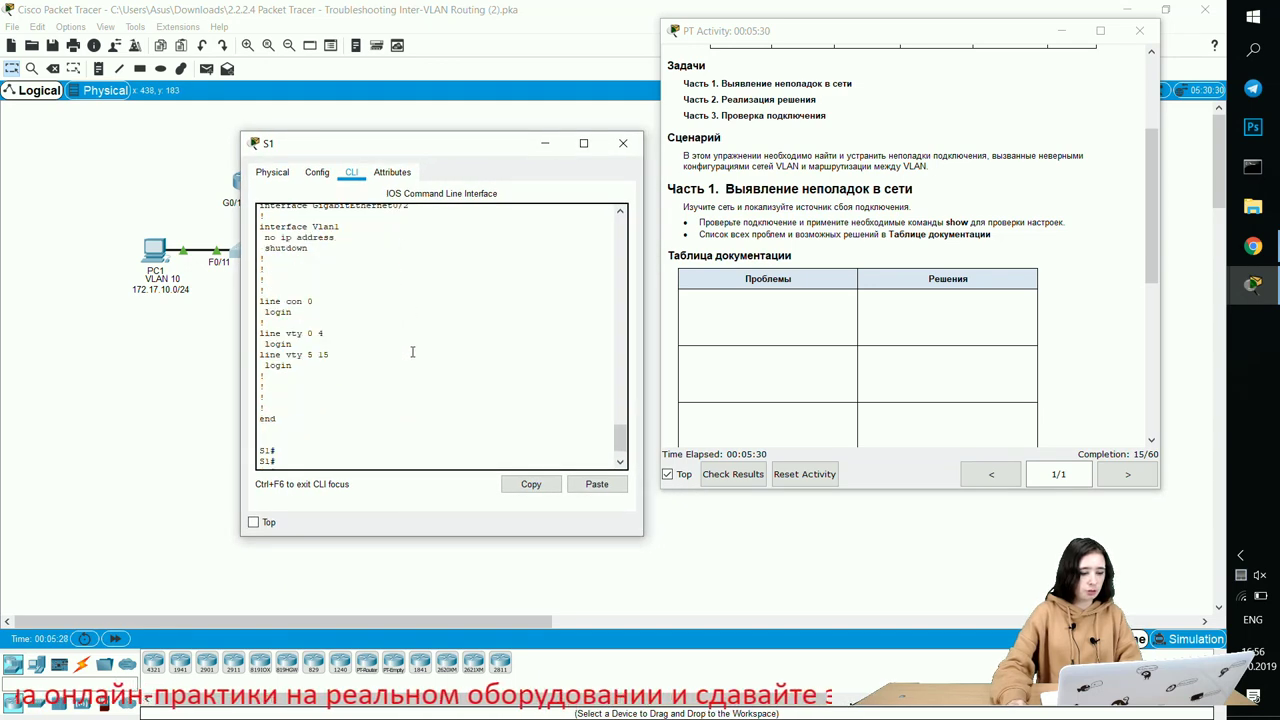
pyautogui.scroll(3, 400, 302)
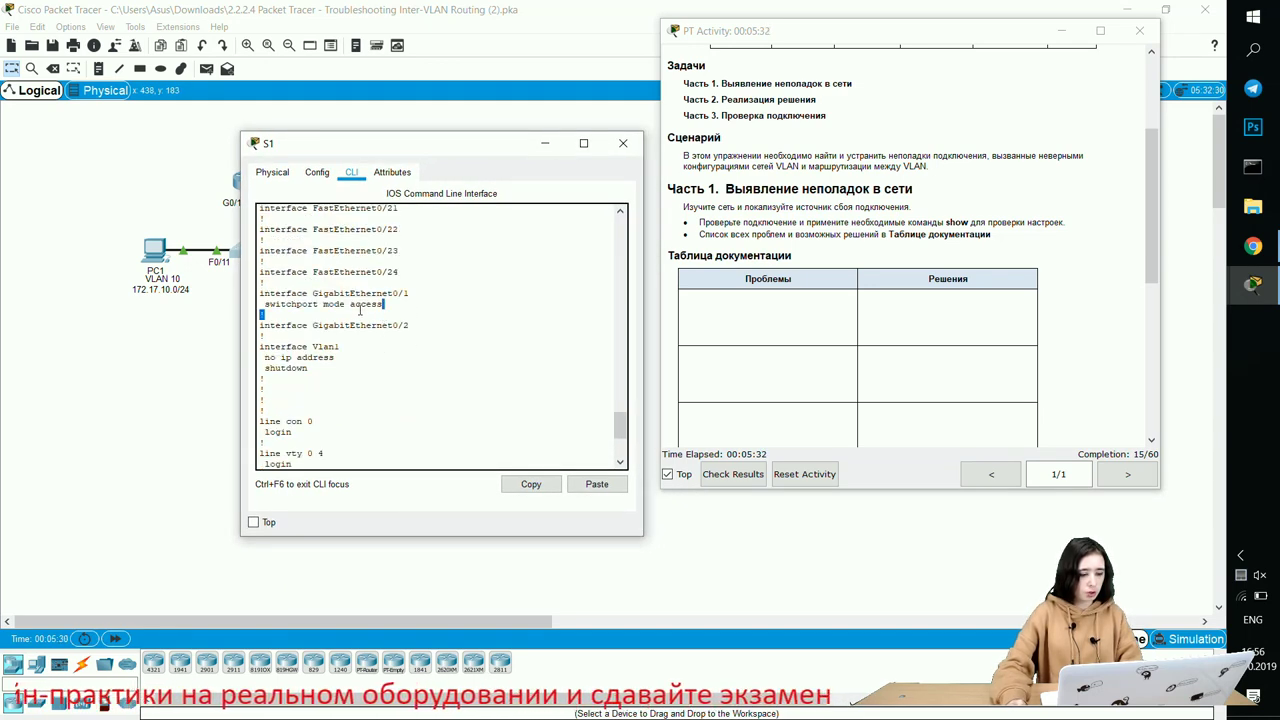
pyautogui.moveTo(382, 305); pyautogui.dragTo(350, 304)
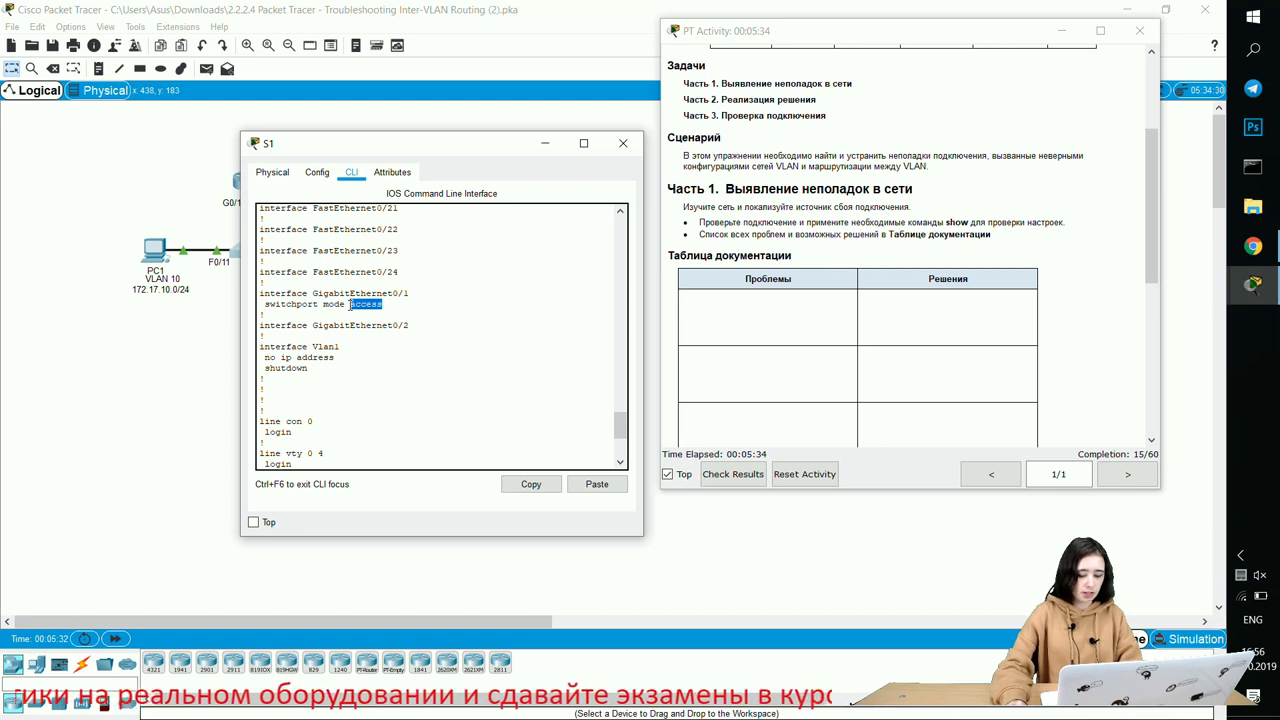
# Return to the S1 prompt and enter global configuration mode from the terminal
pyautogui.press('Return')
pyautogui.press('Return')
pyautogui.press('Return')
pyautogui.press('Return')
pyautogui.press('Return')
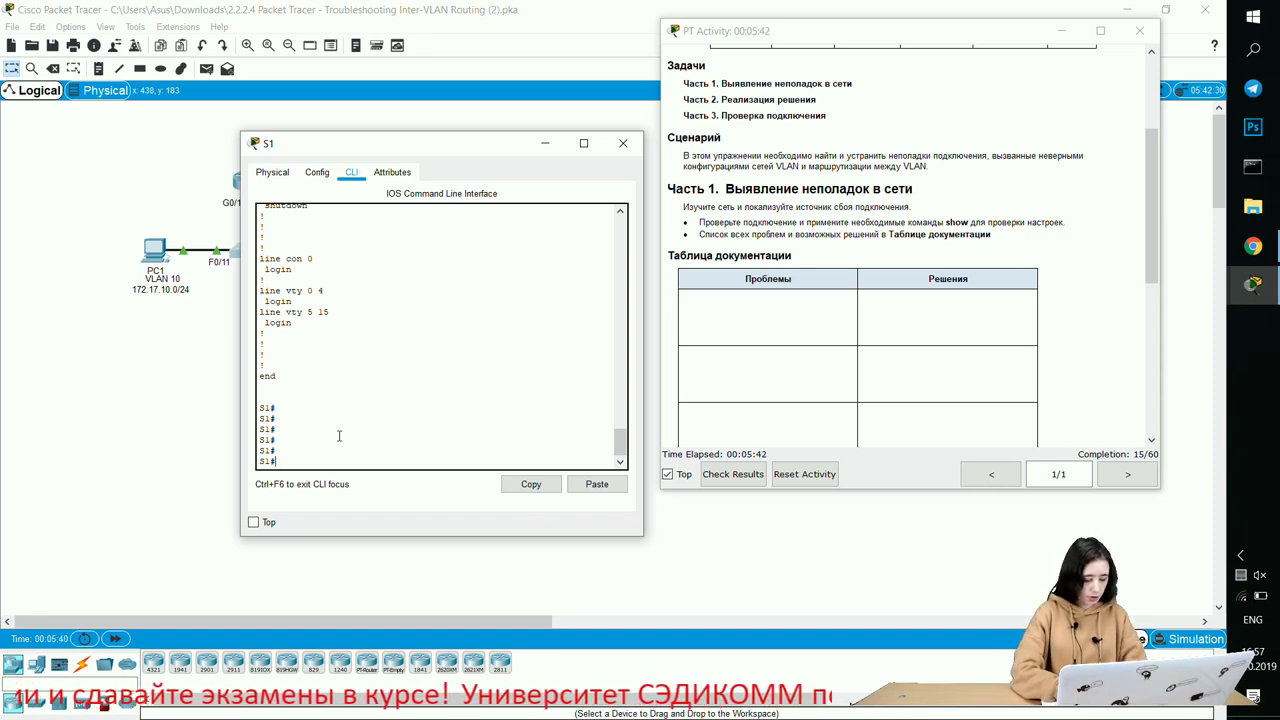
pyautogui.write('ena')
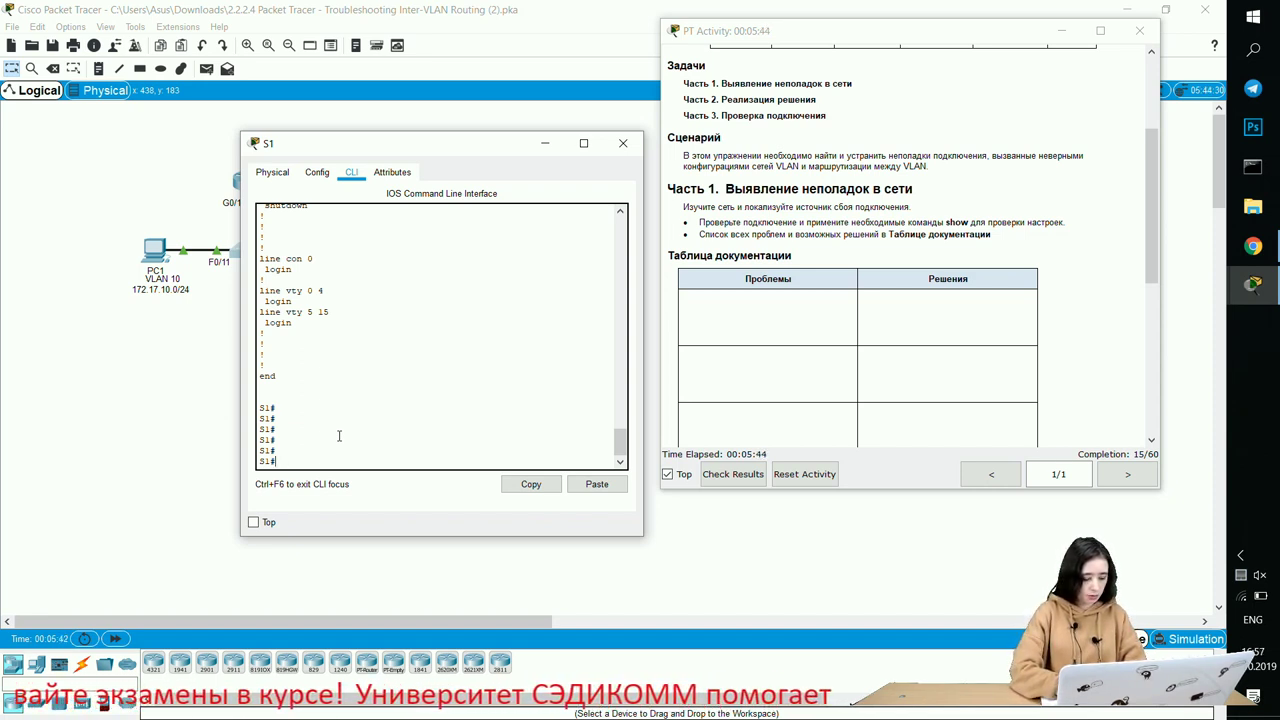
pyautogui.write('co')
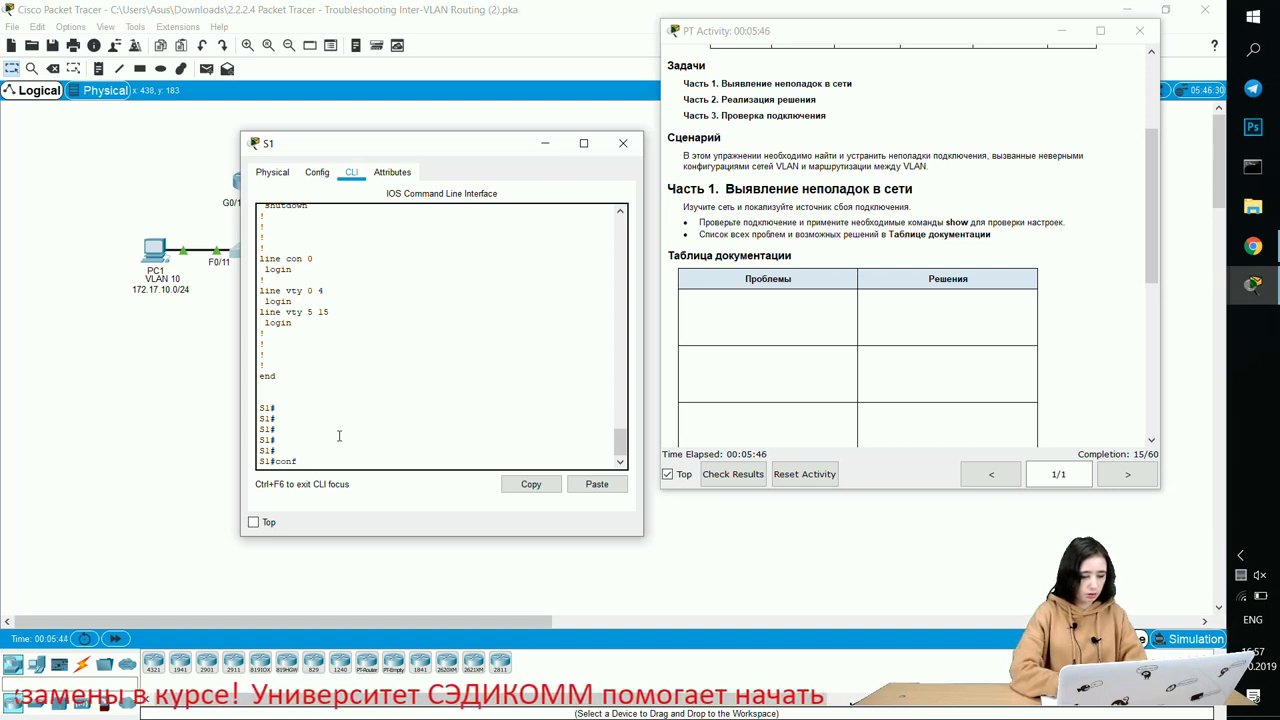
pyautogui.write('nf')
pyautogui.press('Return')
pyautogui.write('t')
pyautogui.press('Return')
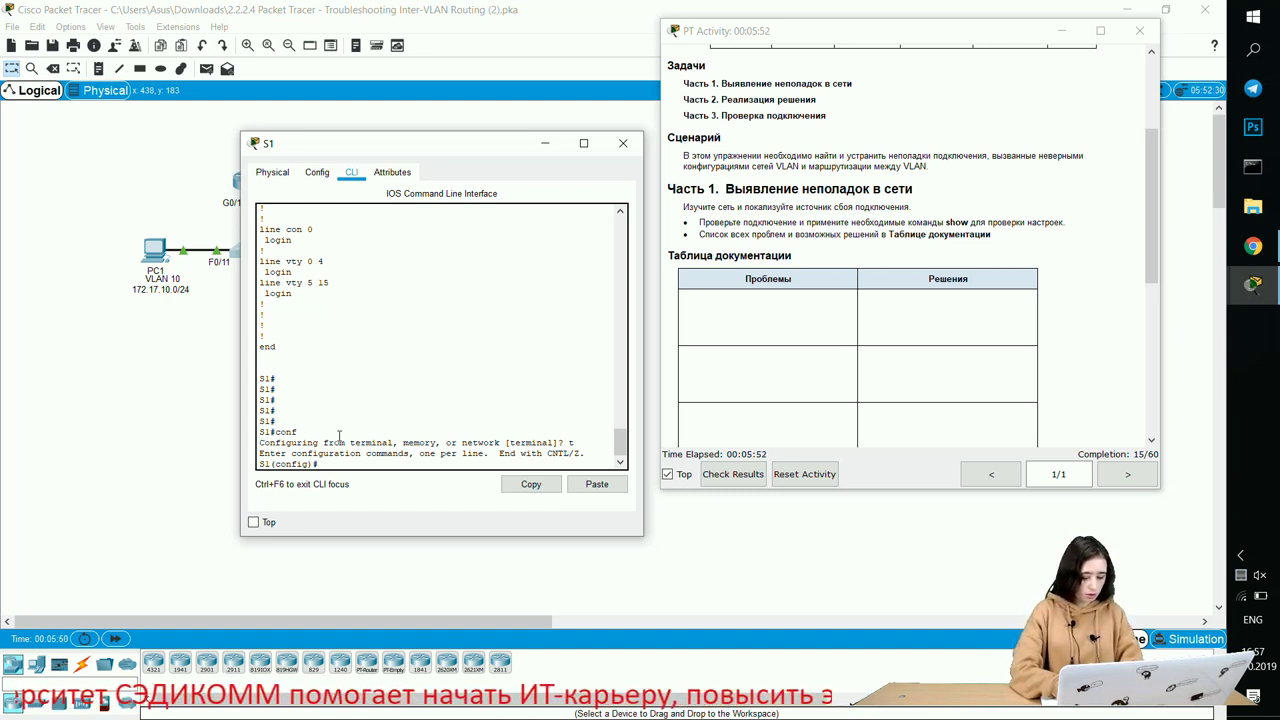
# Set interface g0/1 on S1 to trunk mode with switchport mode trunk
pyautogui.write('int g0/1')
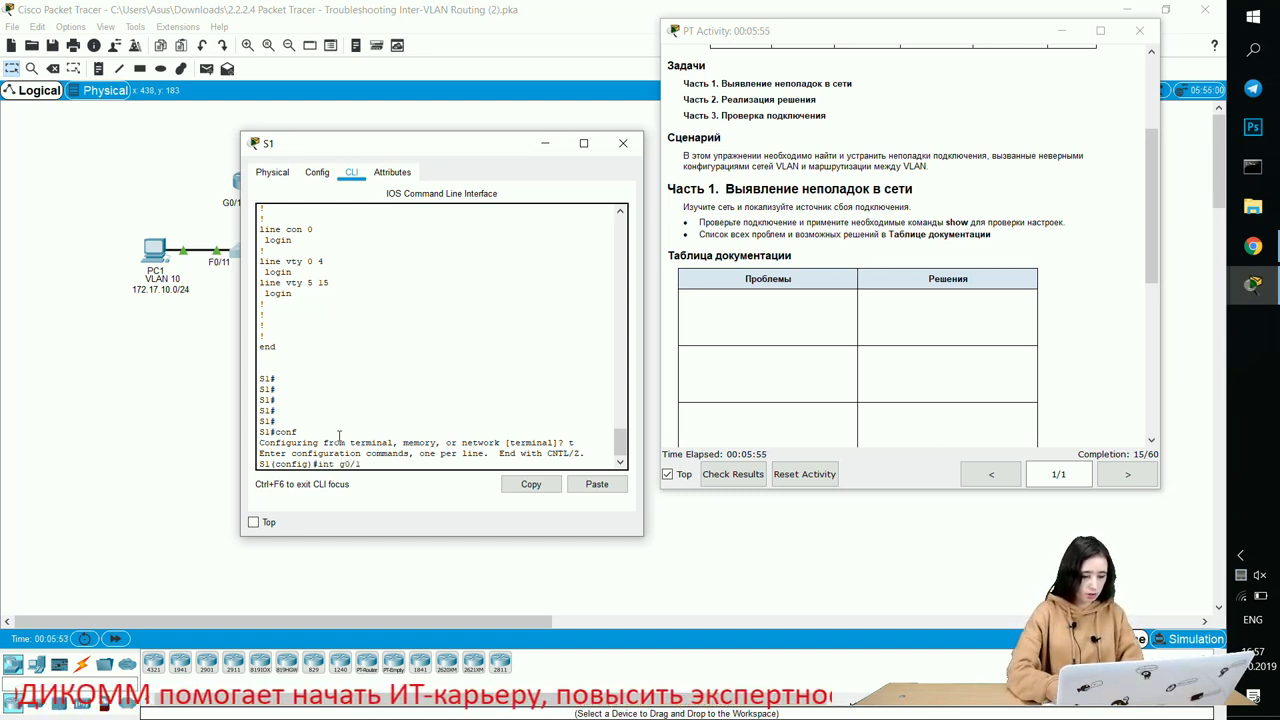
pyautogui.press('Return')
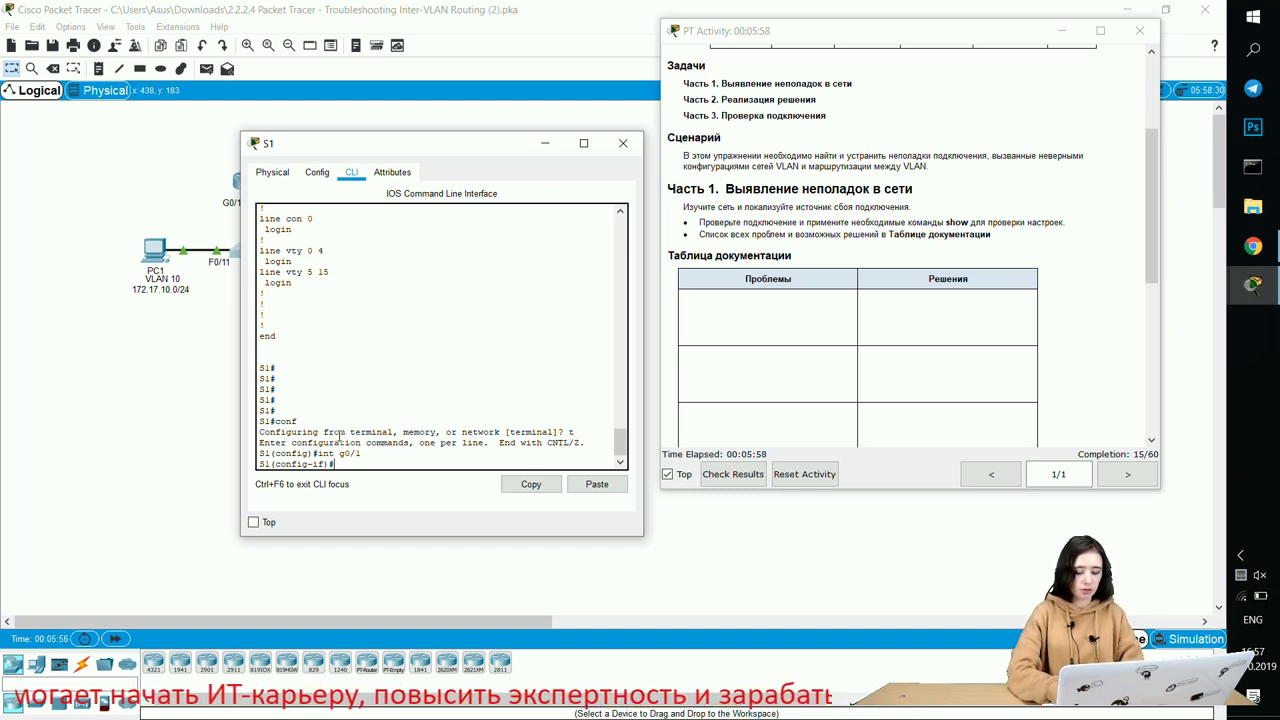
pyautogui.write('sw')
pyautogui.press('Tab')
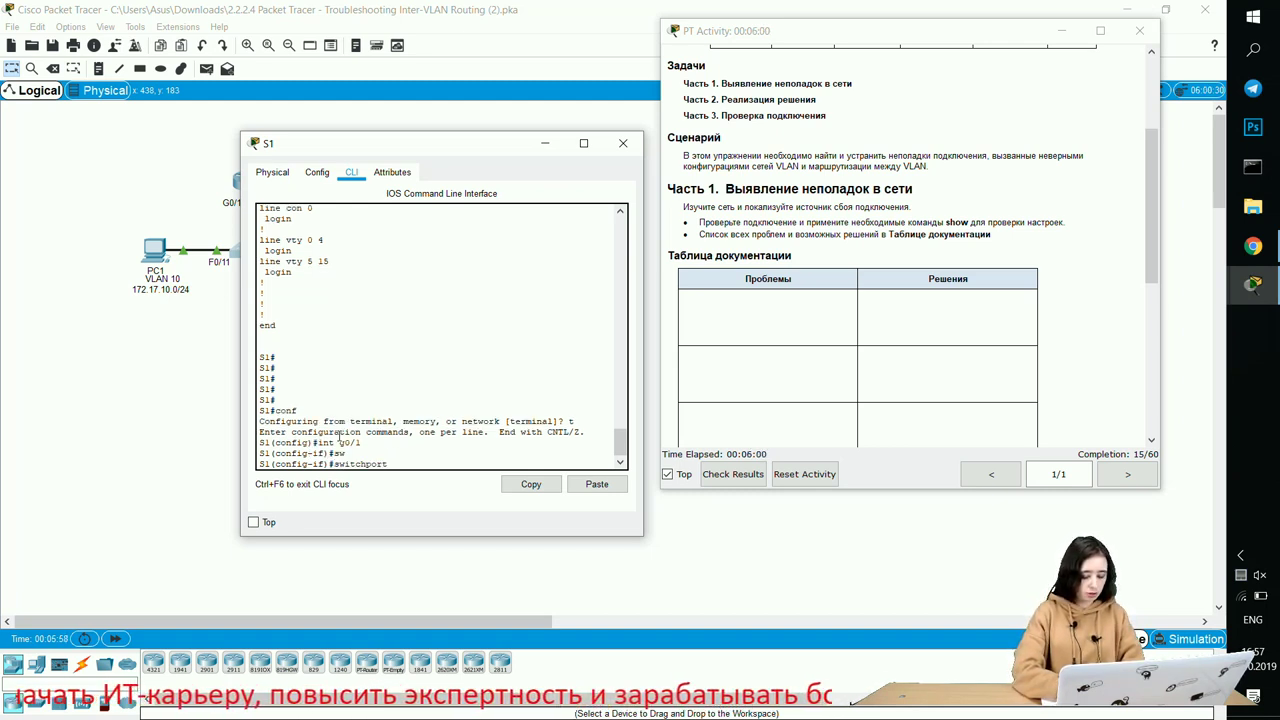
pyautogui.write('m')
pyautogui.press('Tab')
pyautogui.write('t')
pyautogui.press('Tab')
pyautogui.press('Return')
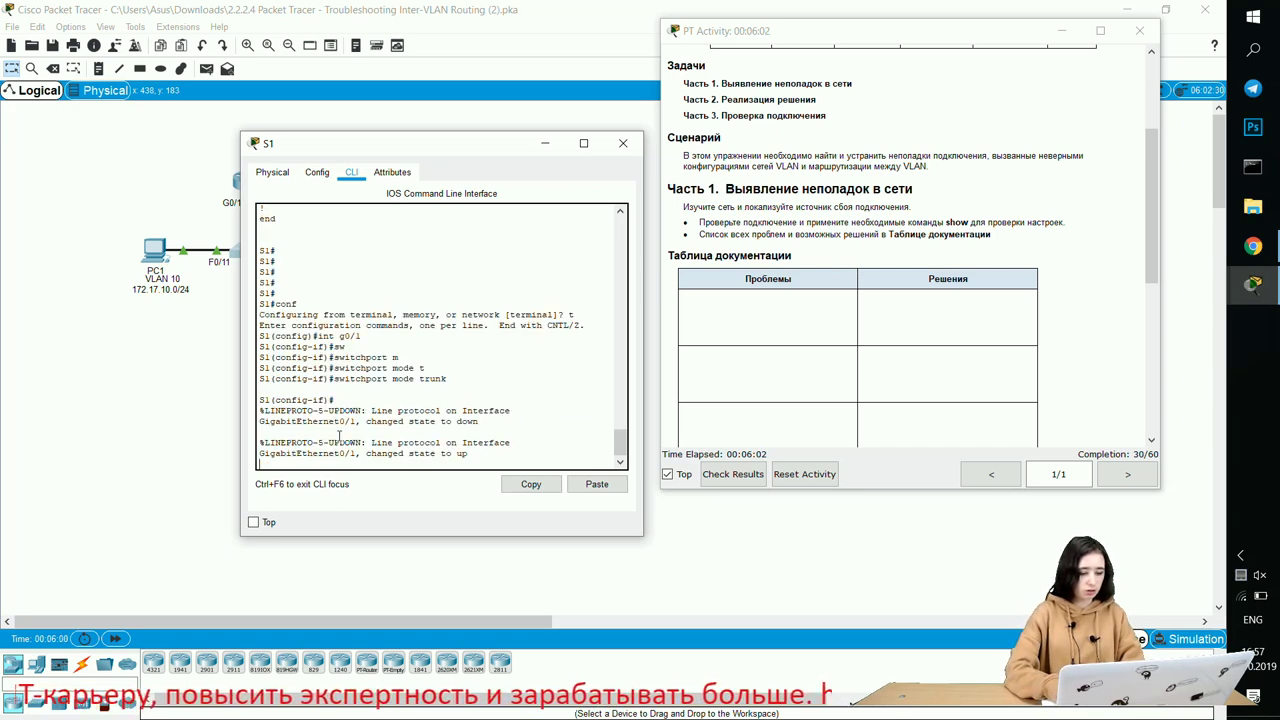
pyautogui.press('Return')
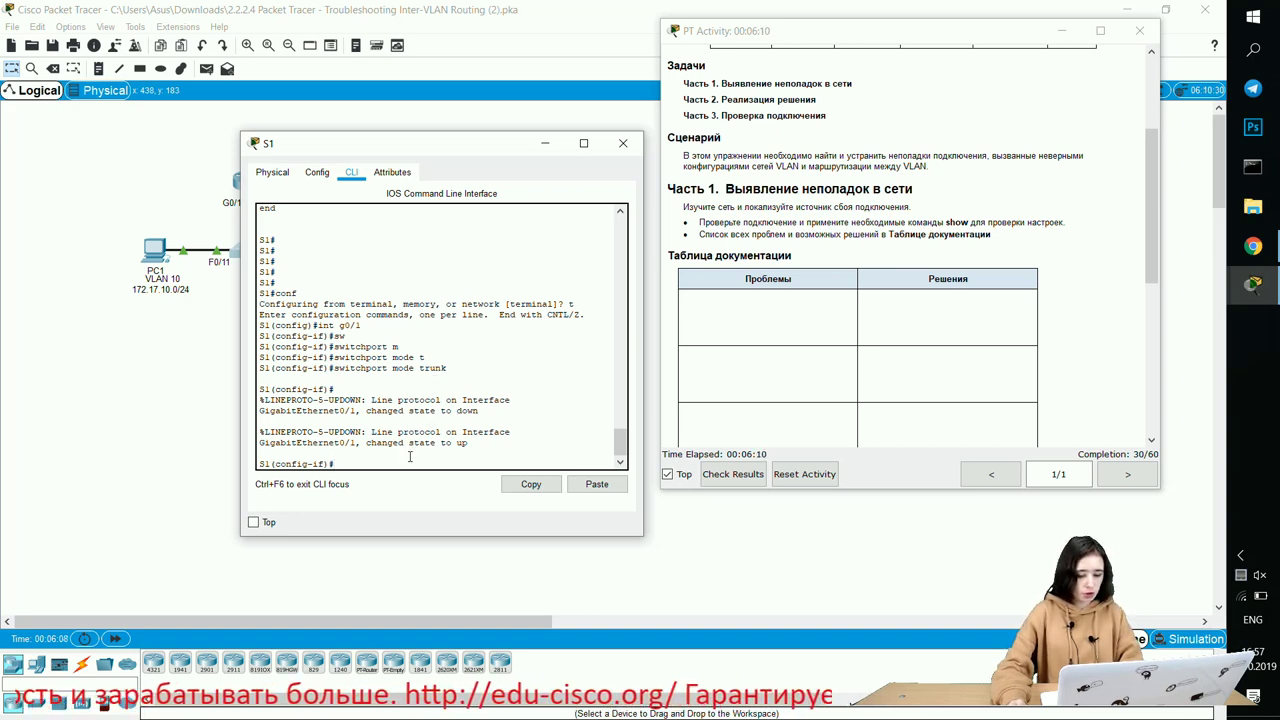
pyautogui.write('shutdown')
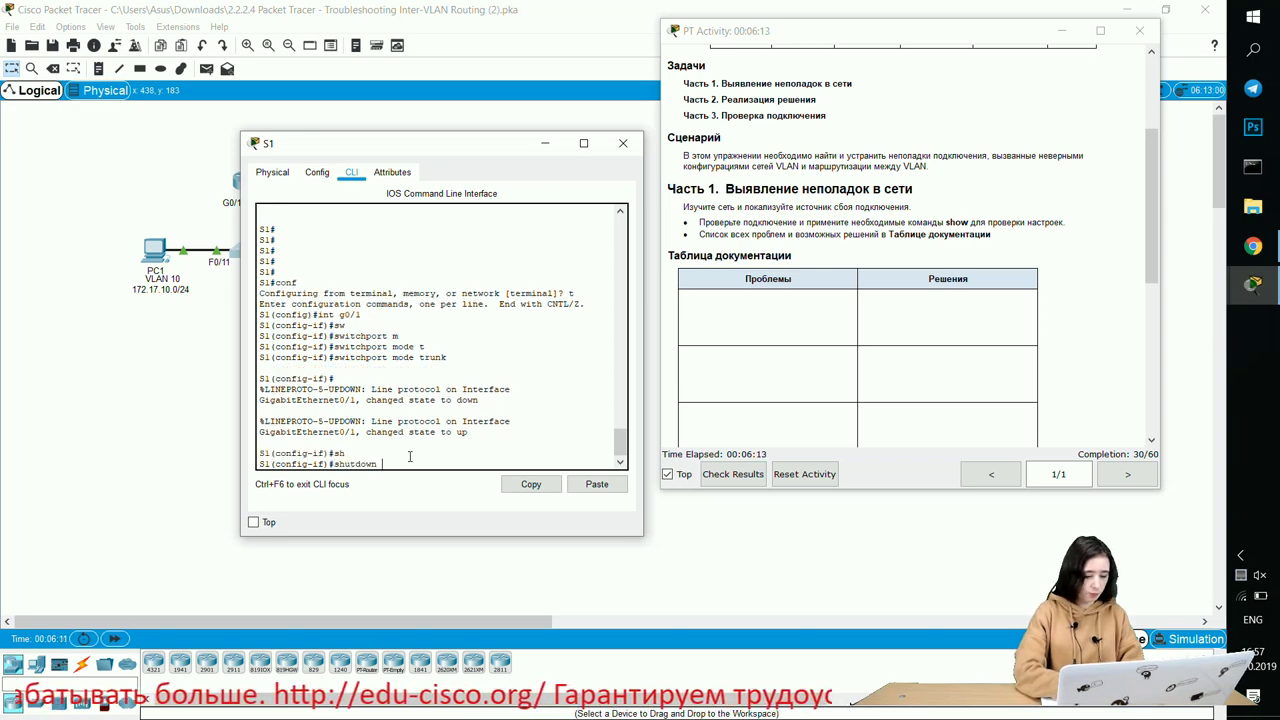
pyautogui.press('Tab')
pyautogui.write('in')
pyautogui.press('Tab')
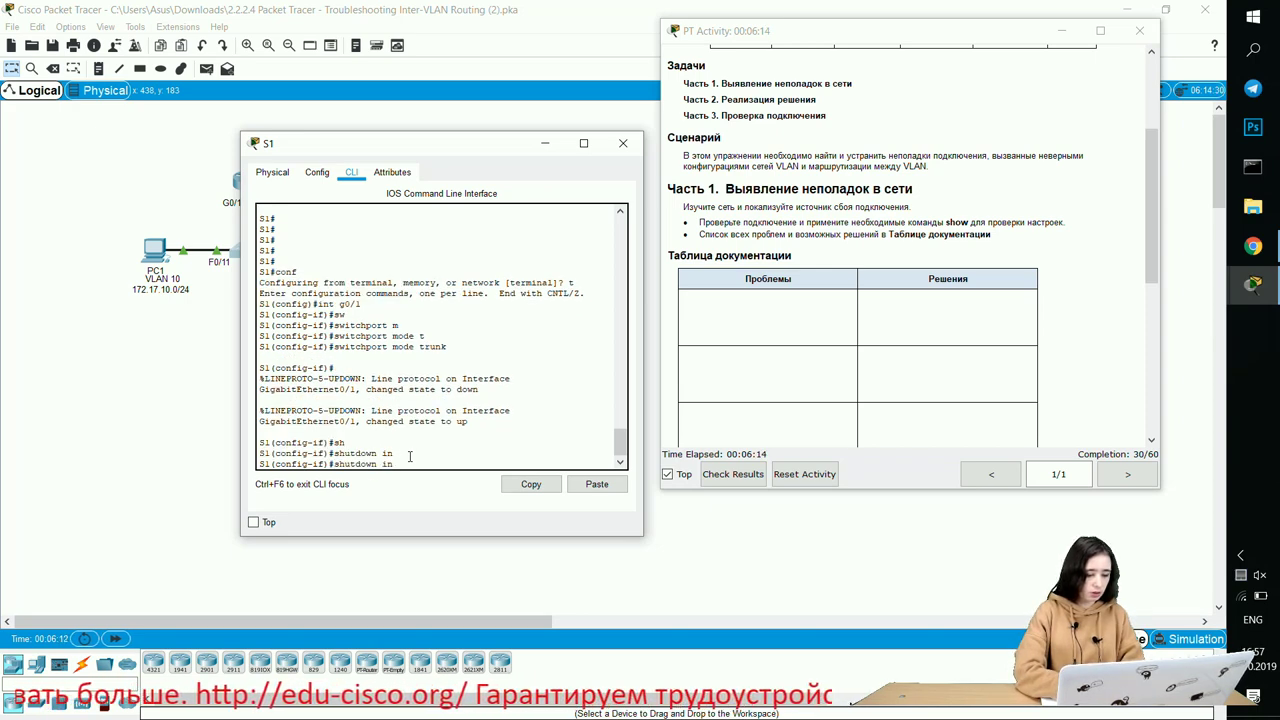
pyautogui.write('t')
pyautogui.press('Tab')
pyautogui.press('BackSpace')
pyautogui.press('BackSpace')
pyautogui.press('BackSpace')
pyautogui.press('BackSpace')
pyautogui.press('BackSpace')
pyautogui.press('BackSpace')
pyautogui.press('BackSpace')
pyautogui.press('BackSpace')
pyautogui.press('BackSpace')
pyautogui.press('BackSpace')
pyautogui.press('BackSpace')
pyautogui.press('BackSpace')
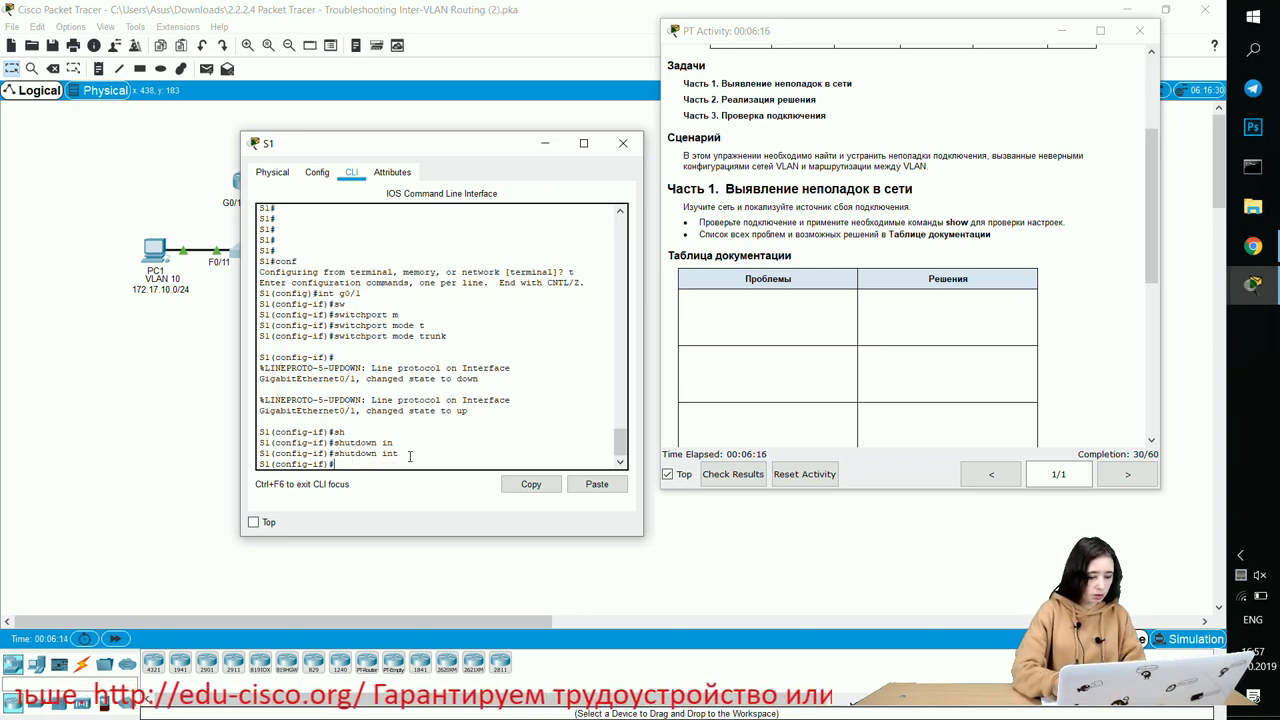
# Exit interface and global configuration modes on S1 back to privileged EXEC mode
pyautogui.write('ex')
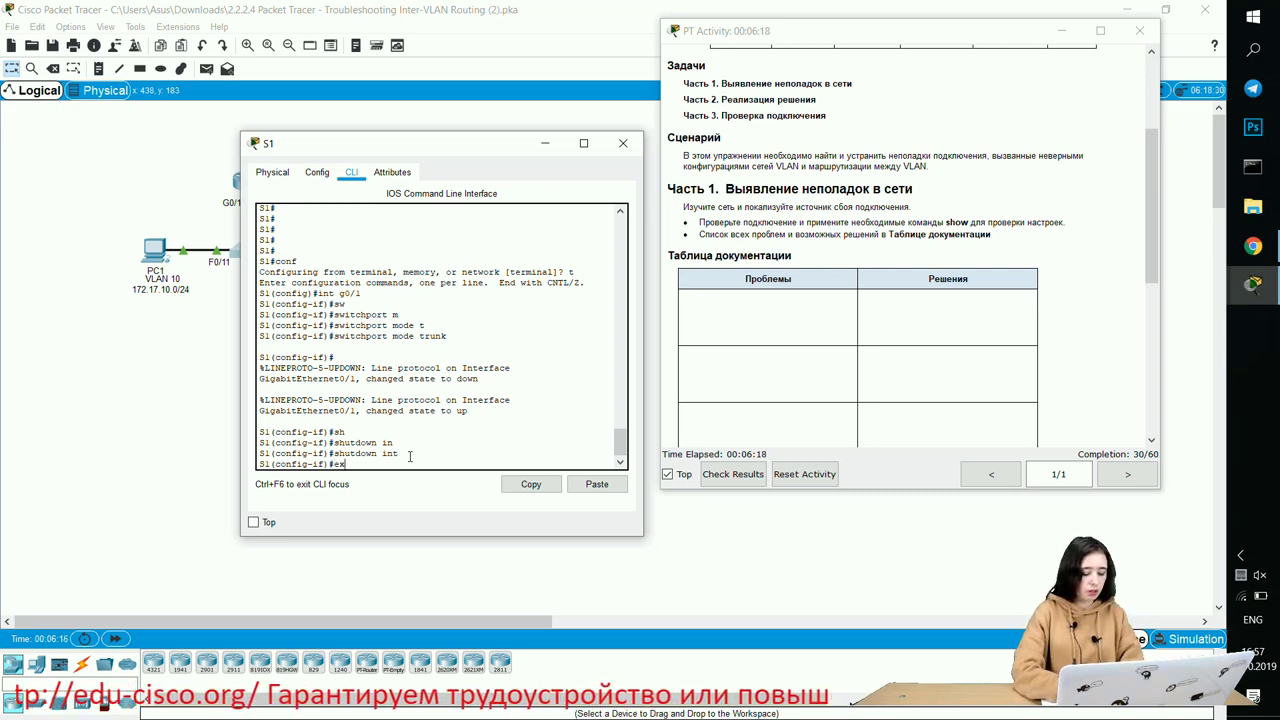
pyautogui.write('it')
pyautogui.press('Return')
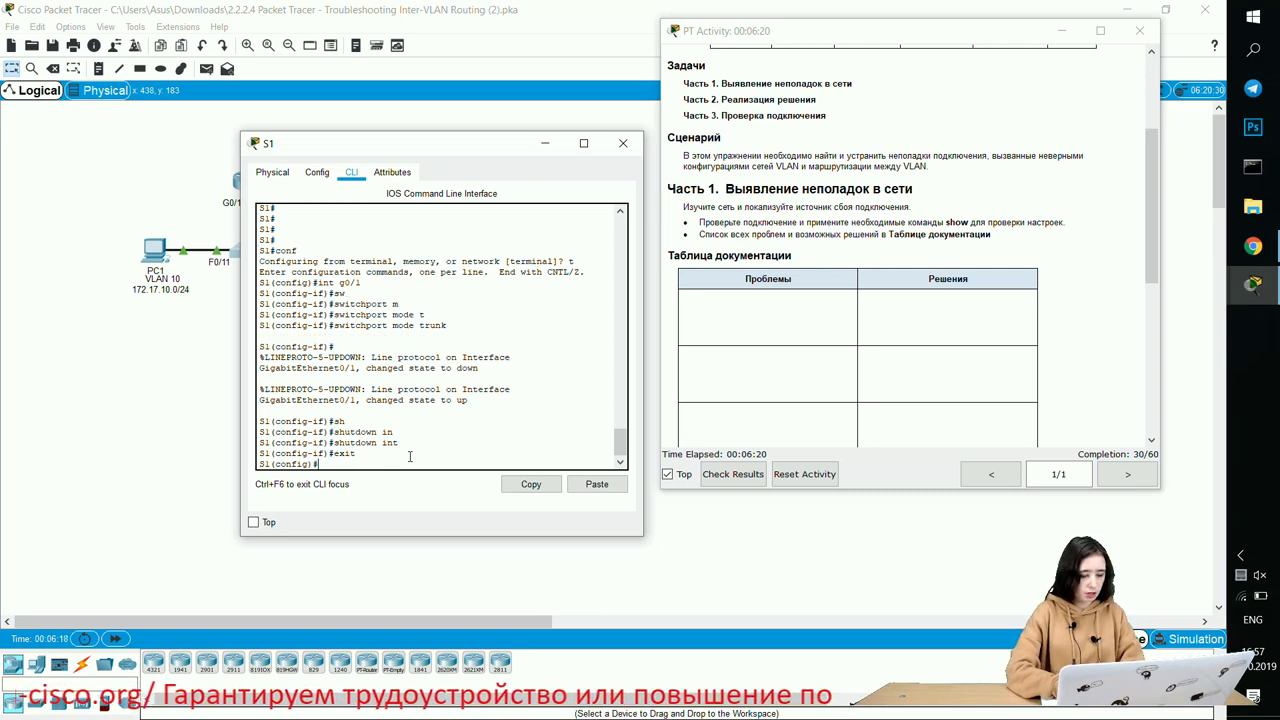
pyautogui.write('exit')
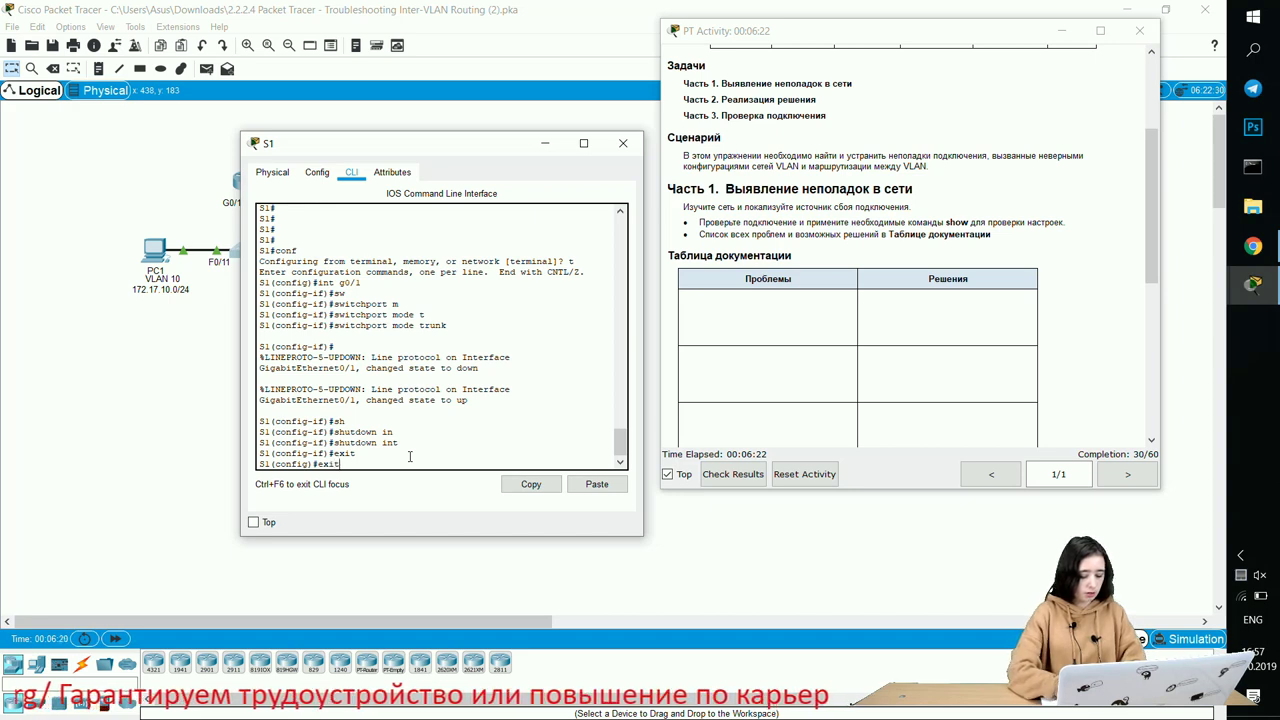
pyautogui.press('Return')
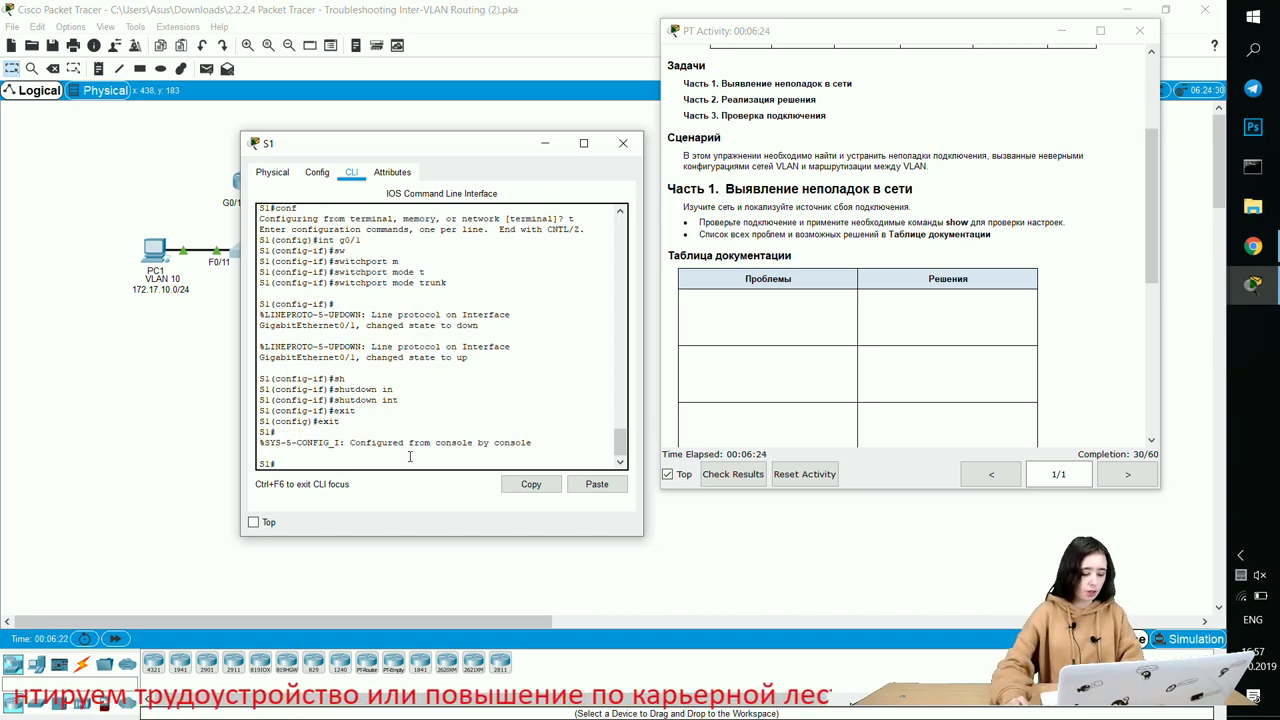
# Try to list S1's interface summary with the command show interface brief
pyautogui.write('sh')
pyautogui.press('Tab')
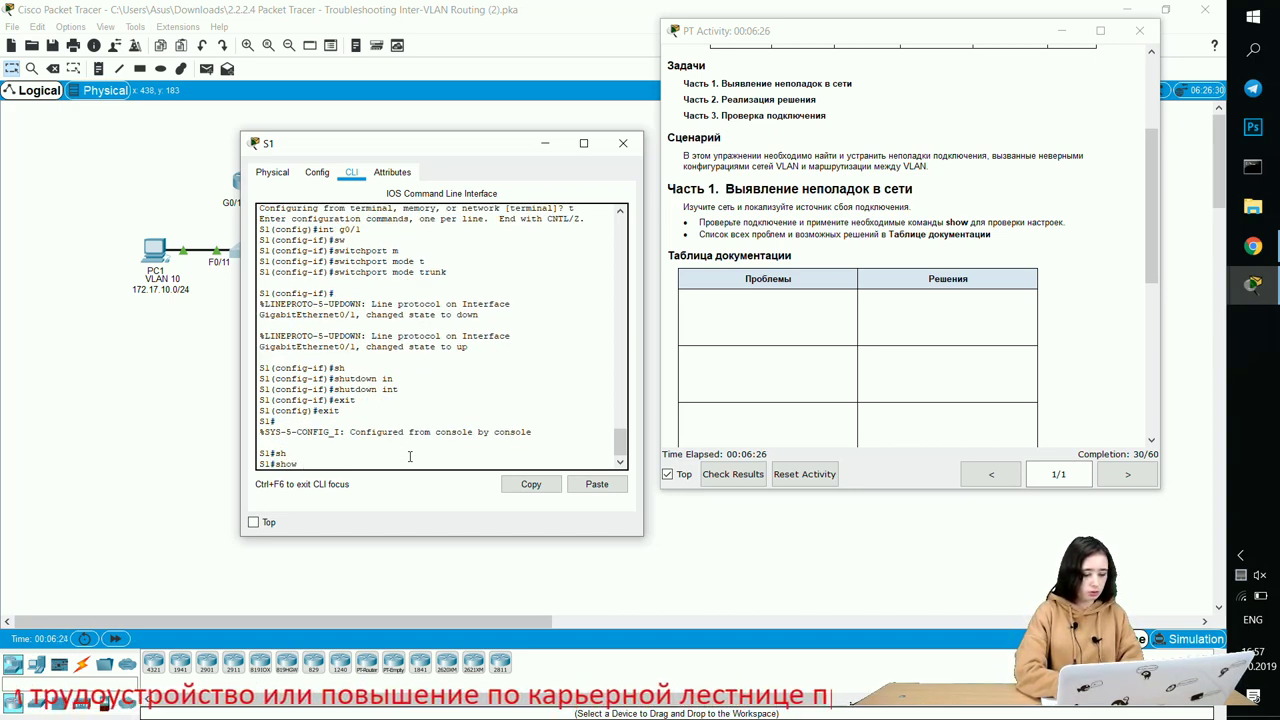
pyautogui.write('in')
pyautogui.press('Tab')
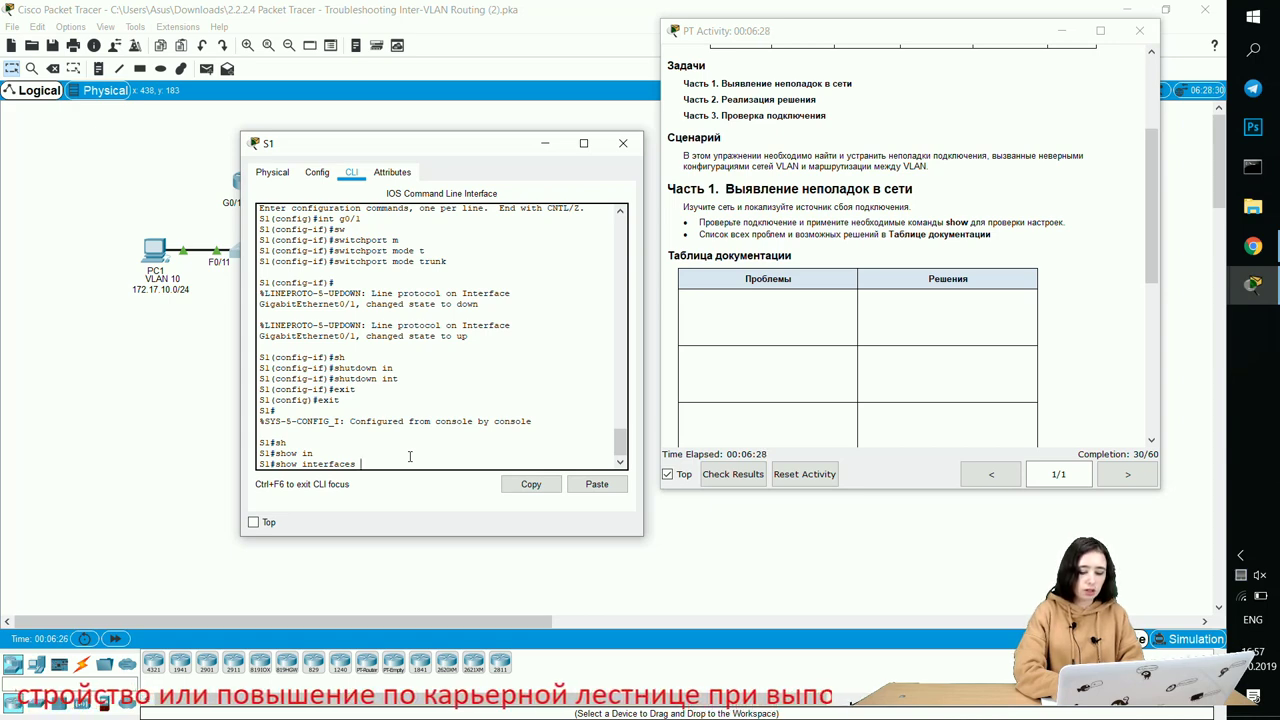
pyautogui.write('b')
pyautogui.press('Tab')
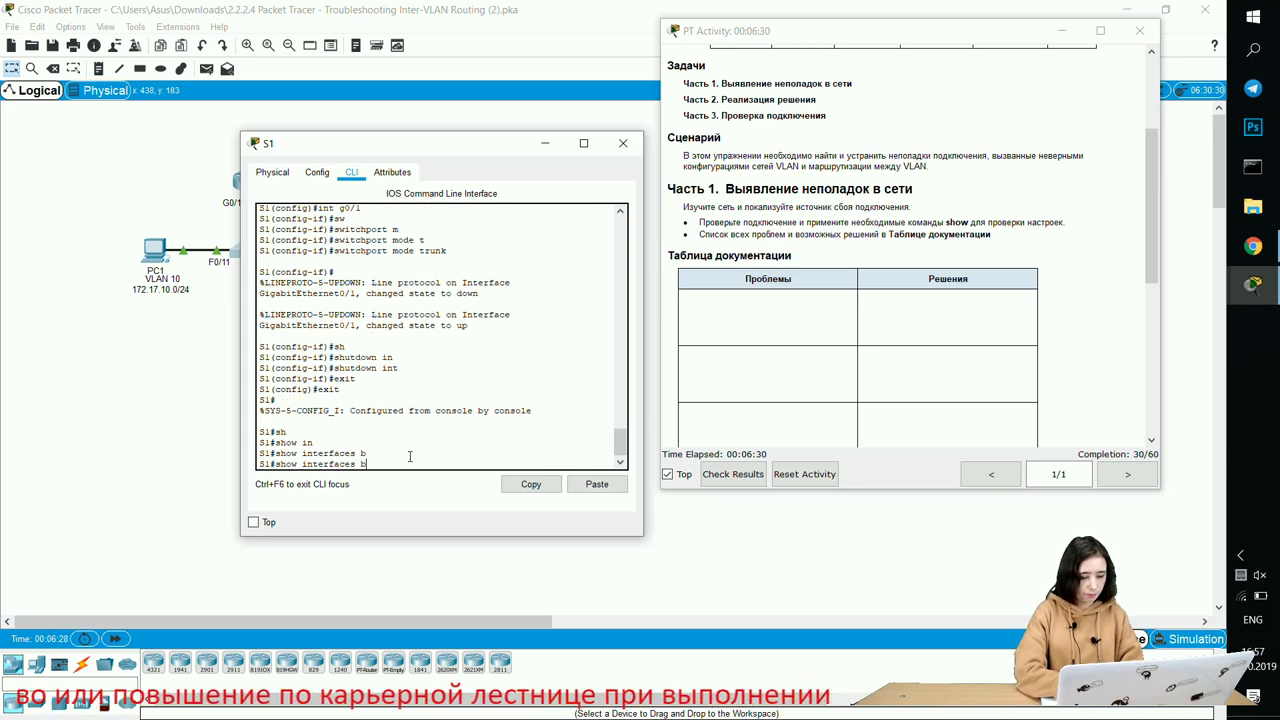
pyautogui.write('r')
pyautogui.press('Tab')
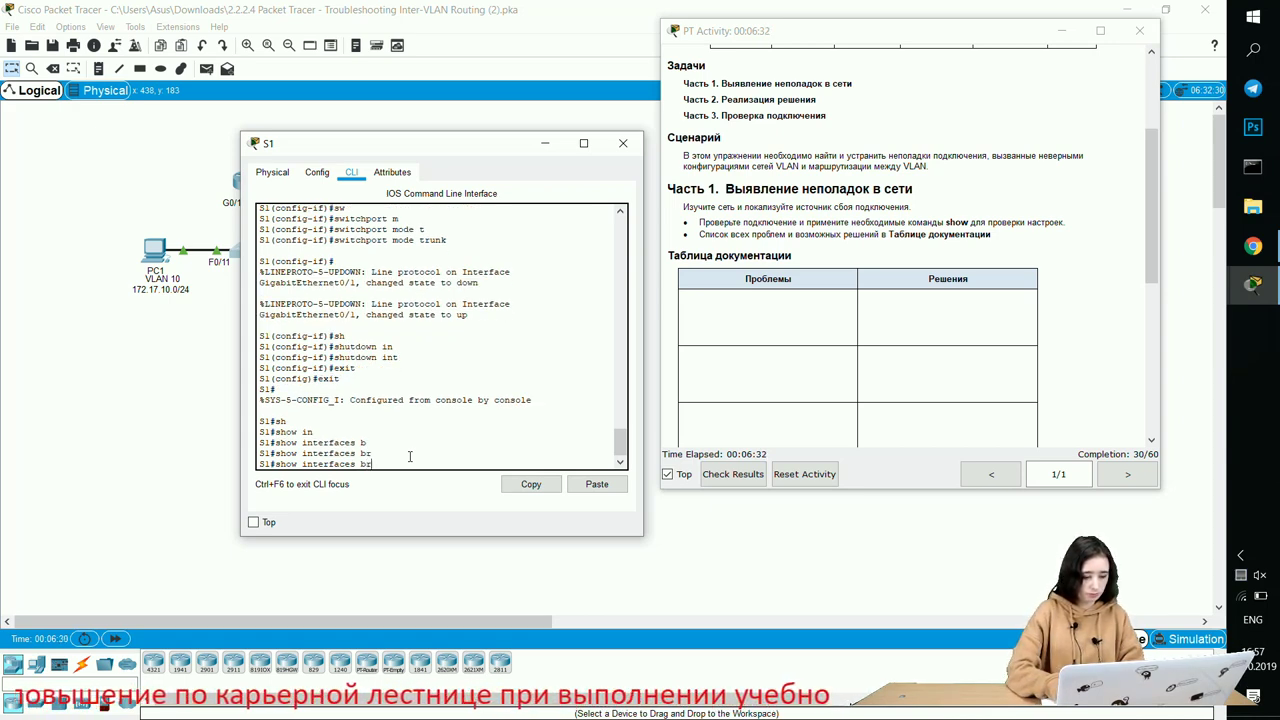
pyautogui.press('BackSpace')
pyautogui.press('BackSpace')
pyautogui.press('BackSpace')
pyautogui.press('BackSpace')
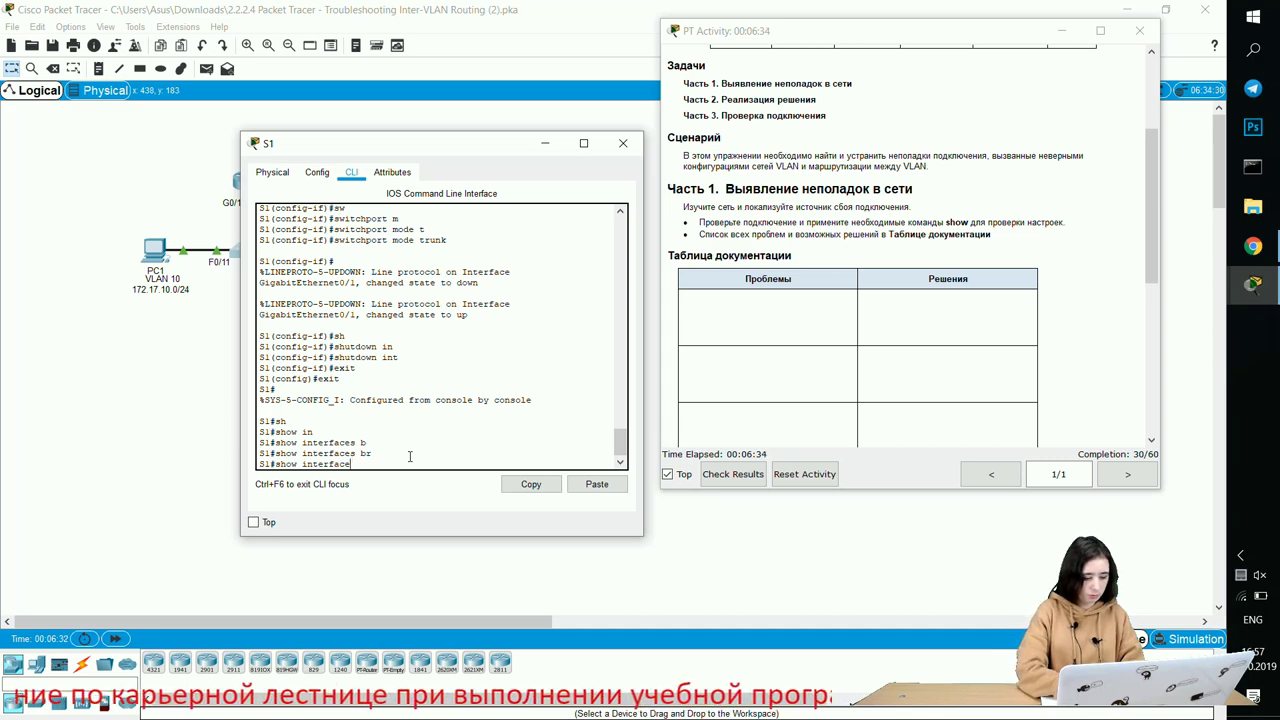
pyautogui.write('brief')
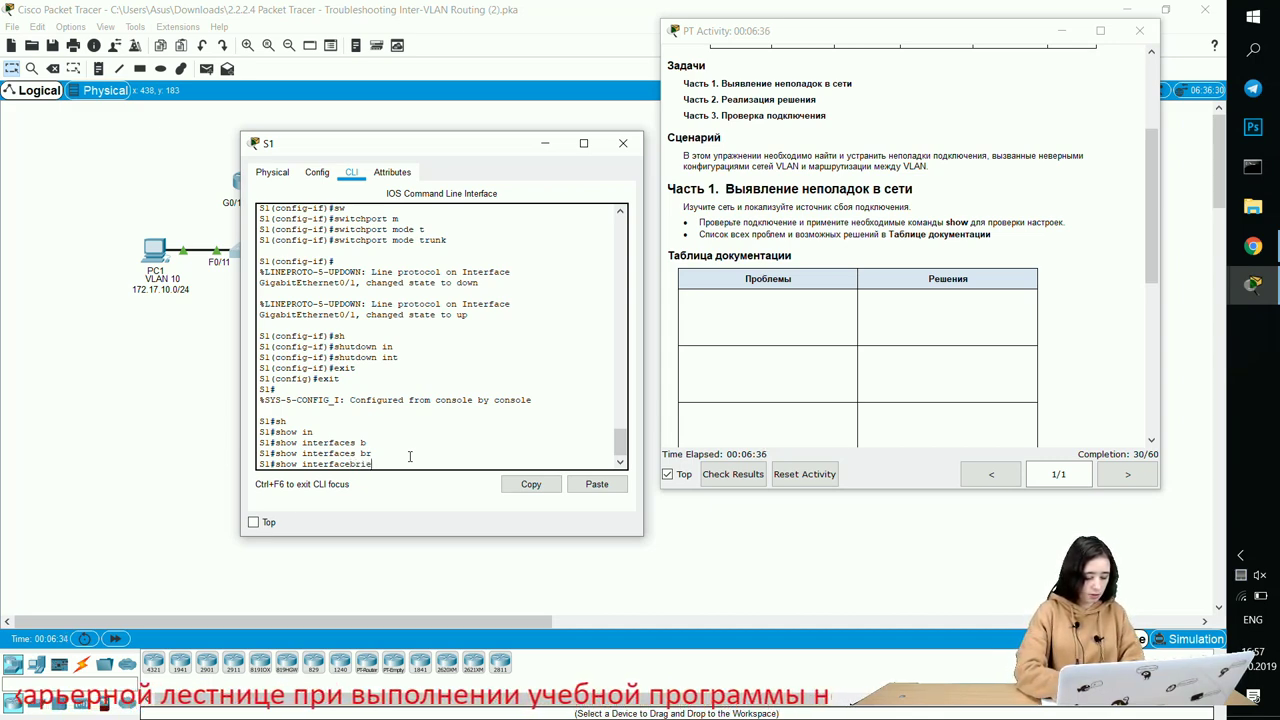
pyautogui.press('Return')
pyautogui.press('Return')
pyautogui.press('Up')
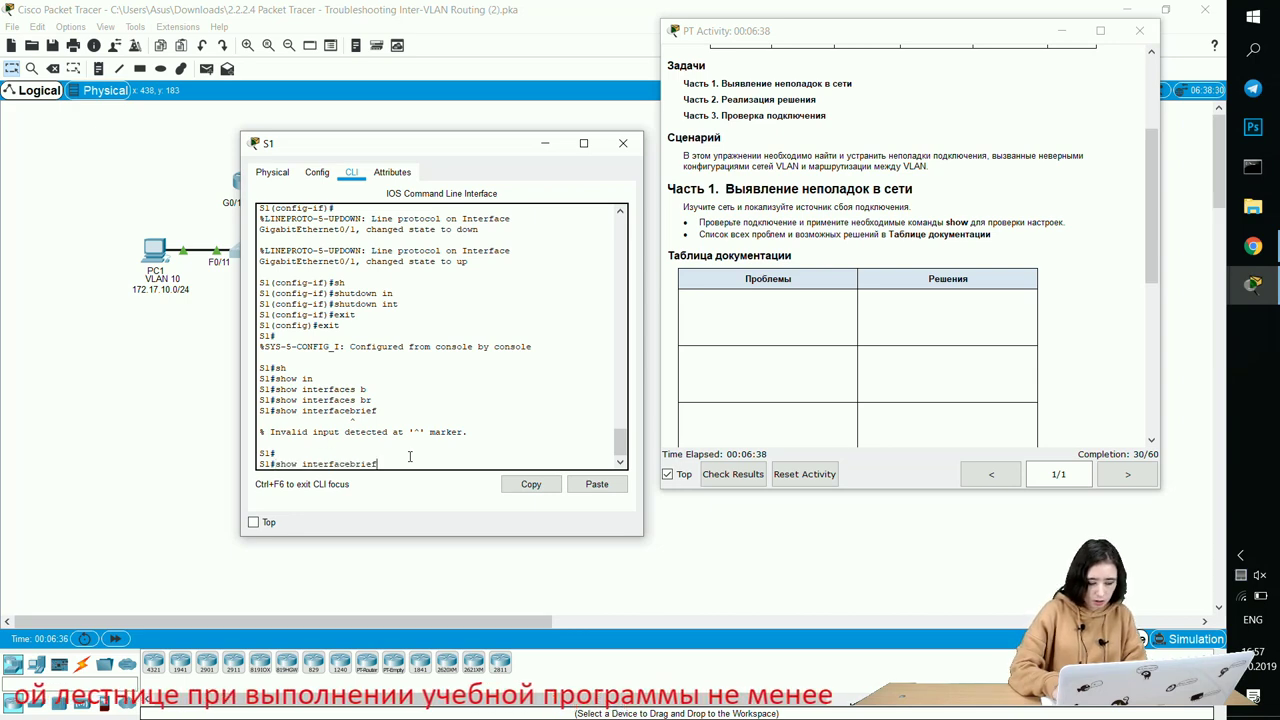
pyautogui.press('Return')
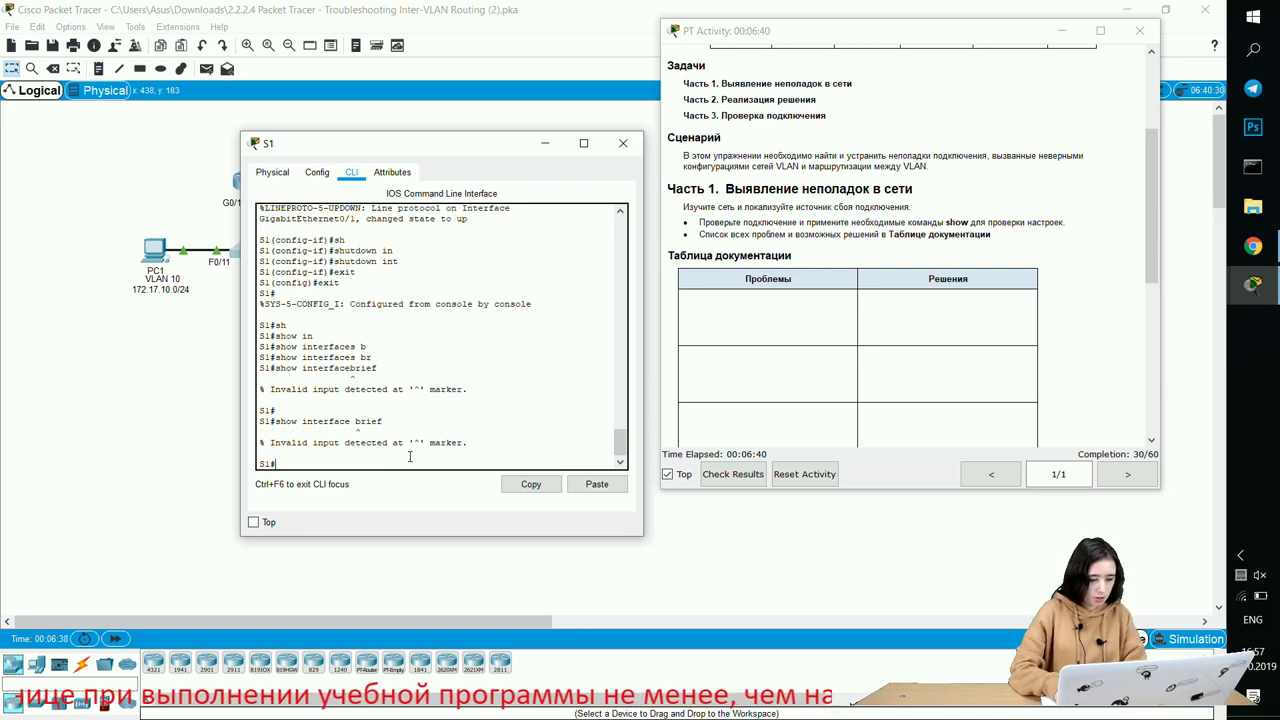
# Try the plural form of the command, show interfaces brief, on S1
pyautogui.press('Up')
pyautogui.press('BackSpace')
pyautogui.press('BackSpace')
pyautogui.press('BackSpace')
pyautogui.press('BackSpace')
pyautogui.press('BackSpace')
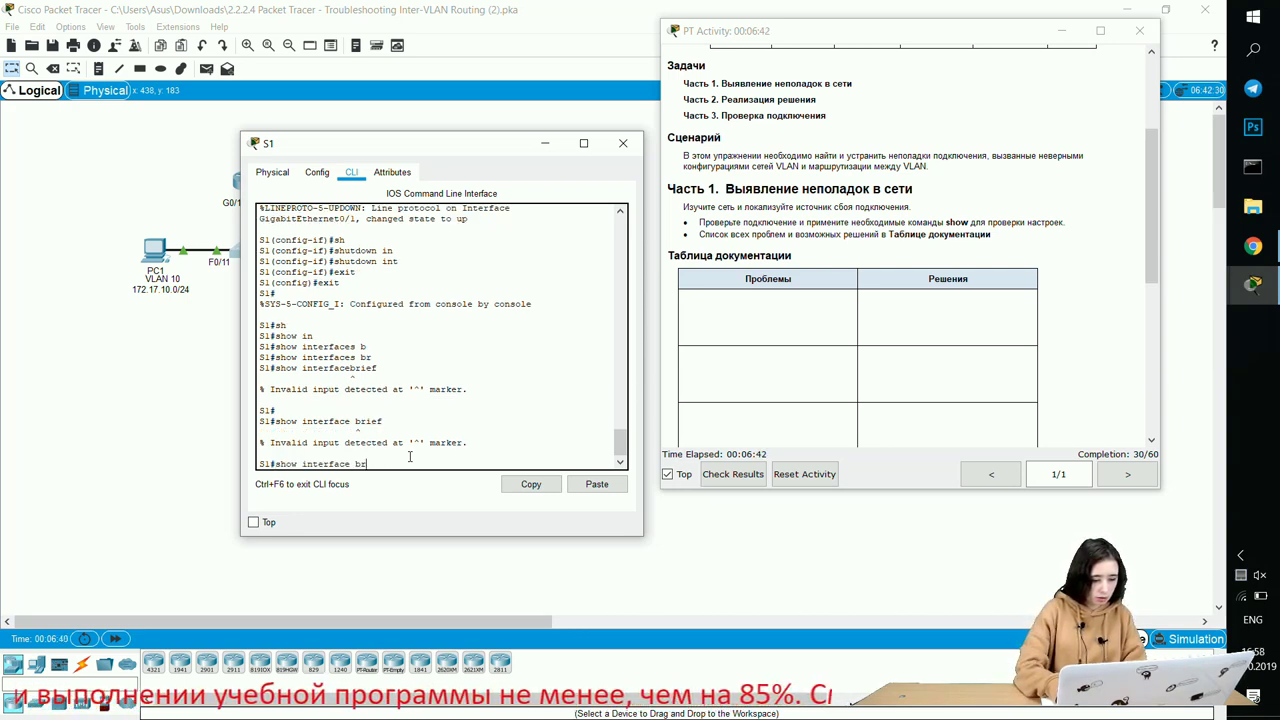
pyautogui.write('s b')
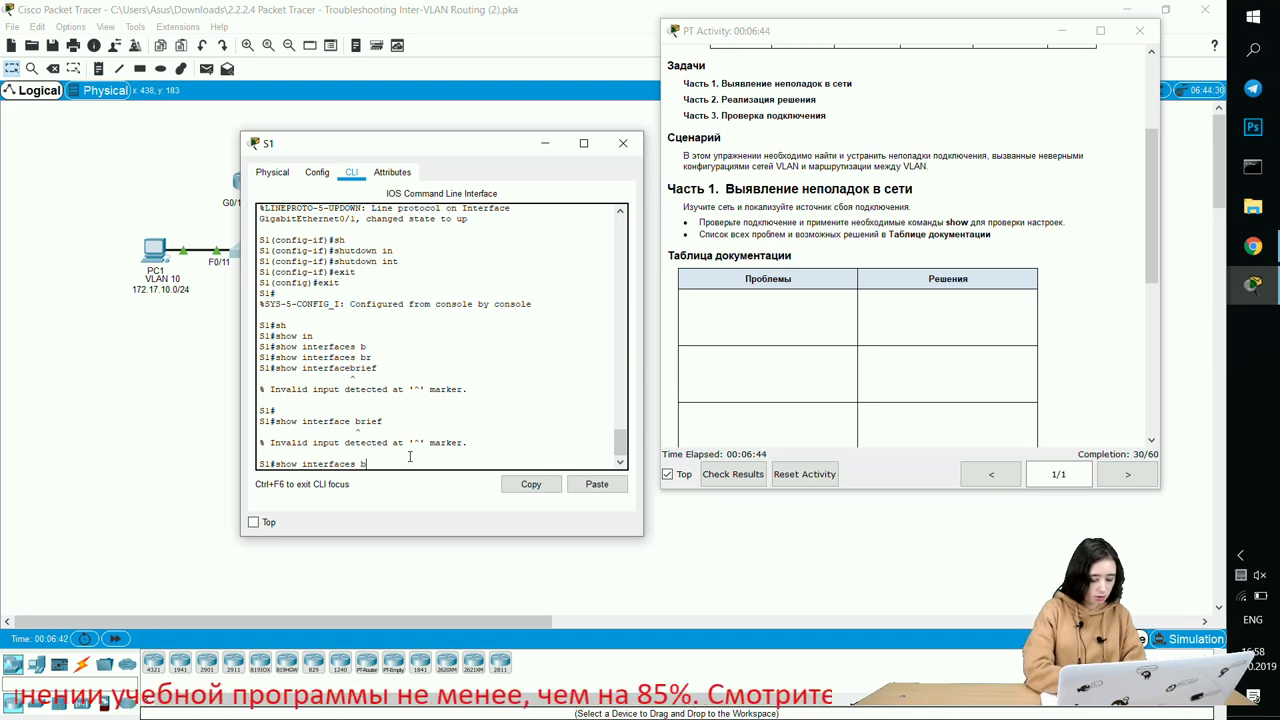
pyautogui.write('rieh')
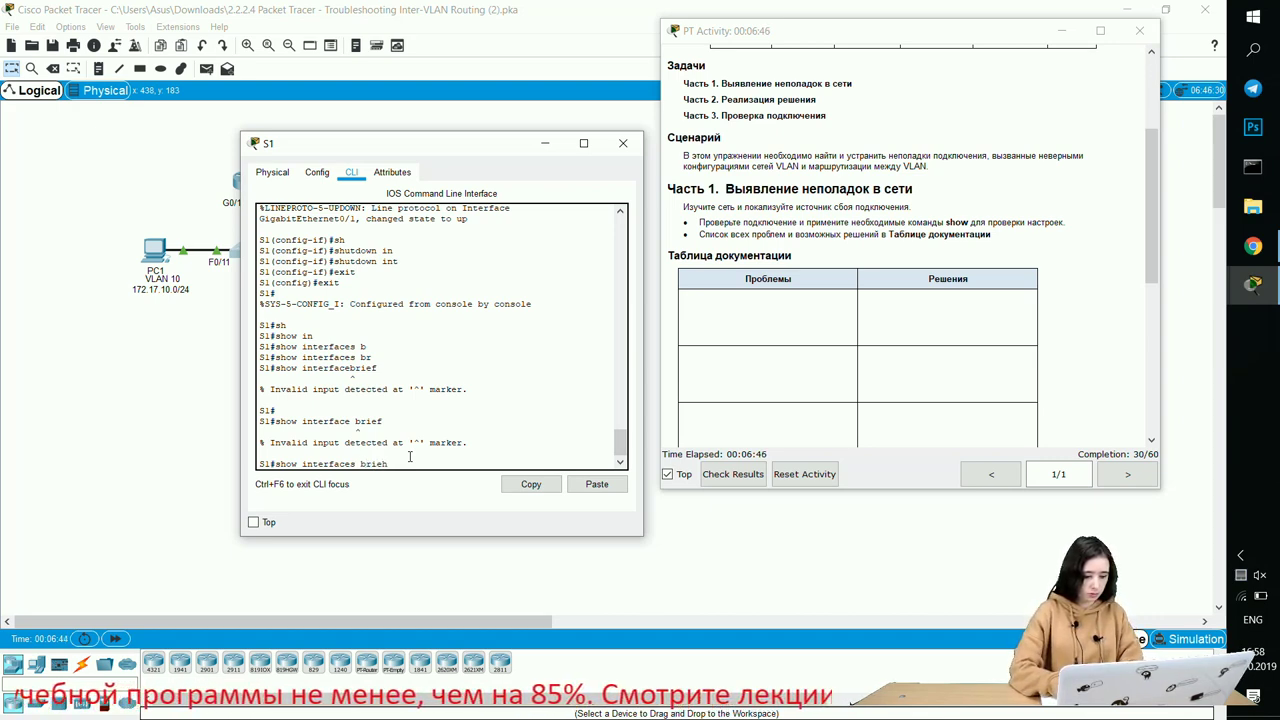
pyautogui.press('Return')
pyautogui.press('Up')
pyautogui.press('BackSpace')
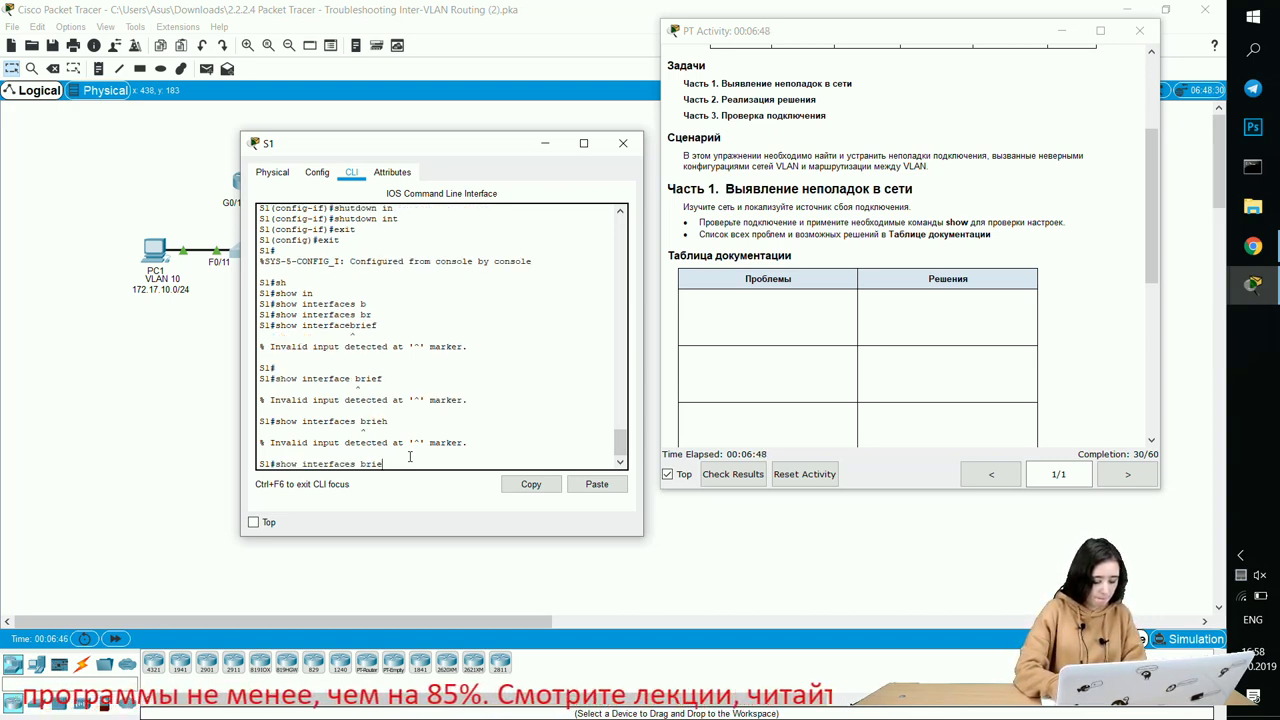
pyautogui.write('f')
pyautogui.press('Return')
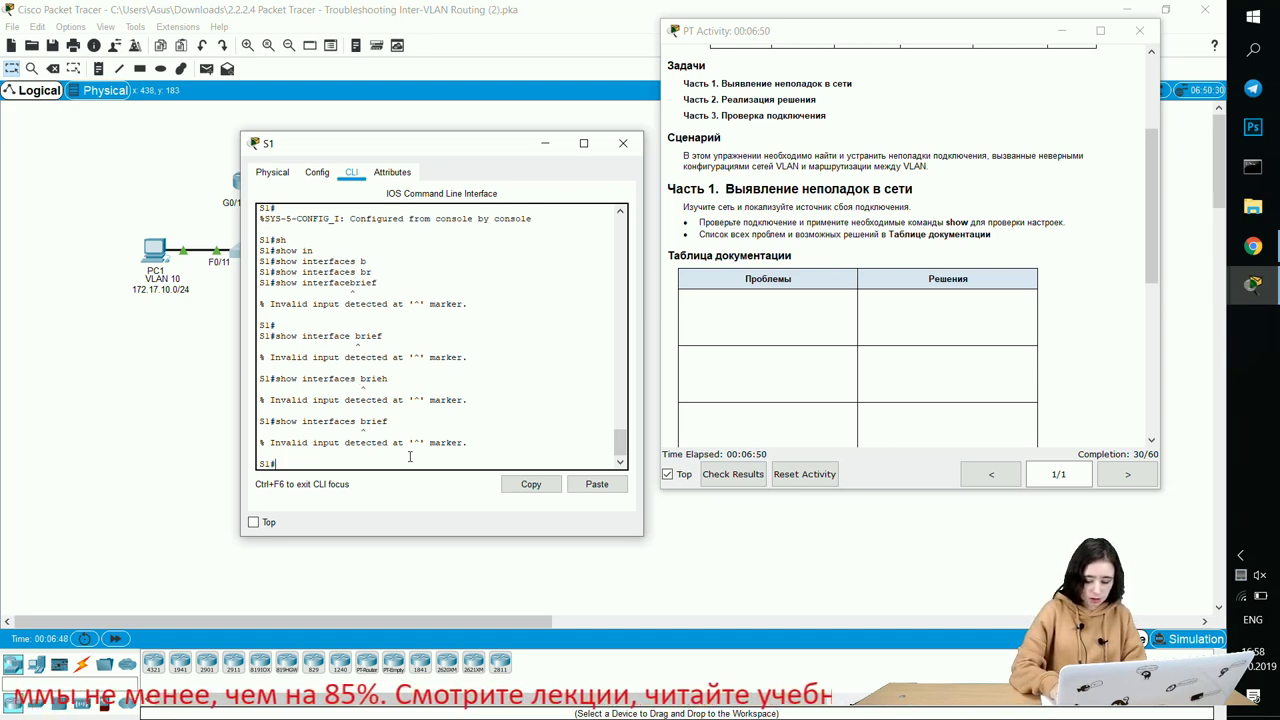
# Try to list S1's interfaces with the command show ip interfaces br
pyautogui.press('Up')
pyautogui.press('BackSpace')
pyautogui.press('BackSpace')
pyautogui.press('BackSpace')
pyautogui.press('BackSpace')
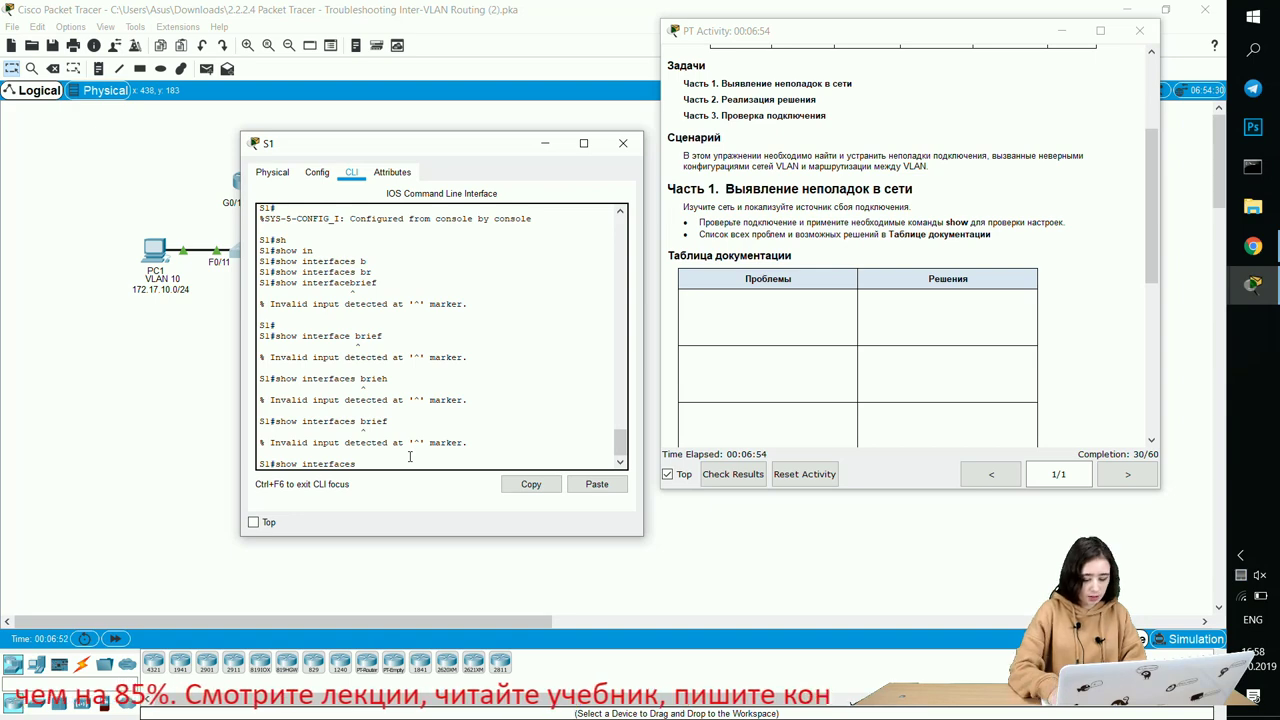
pyautogui.write('ip')
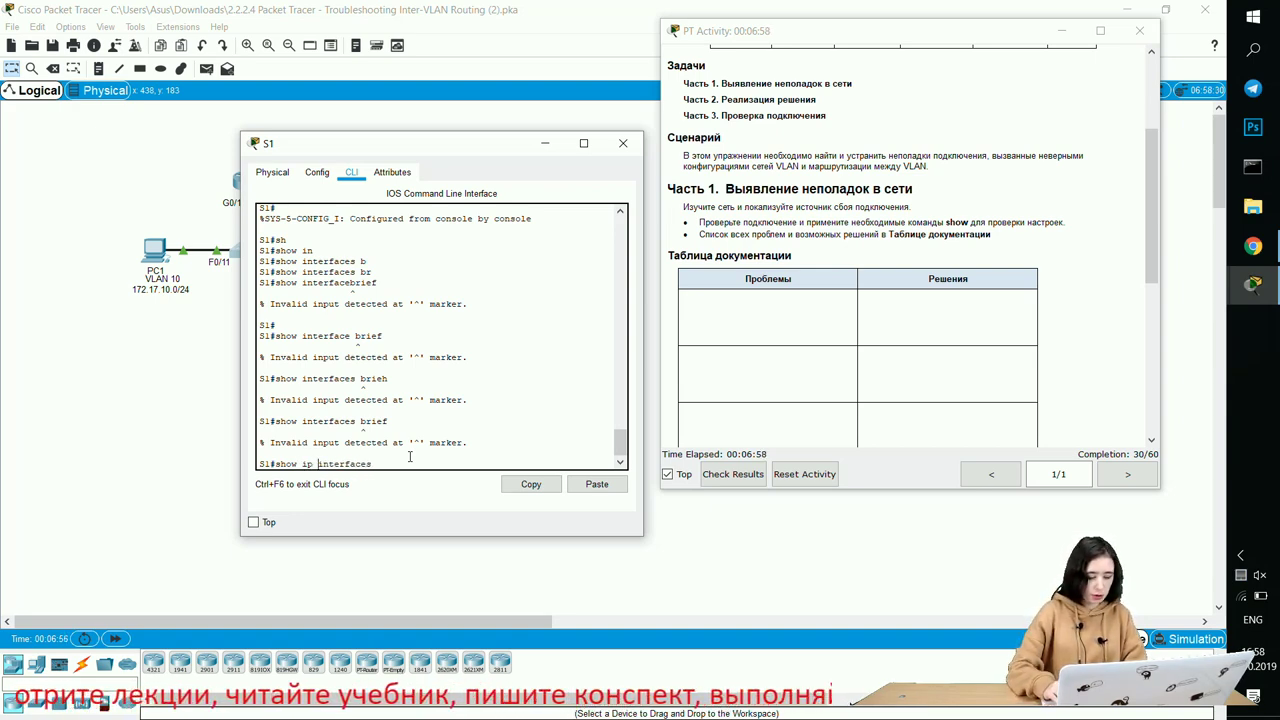
pyautogui.write('br')
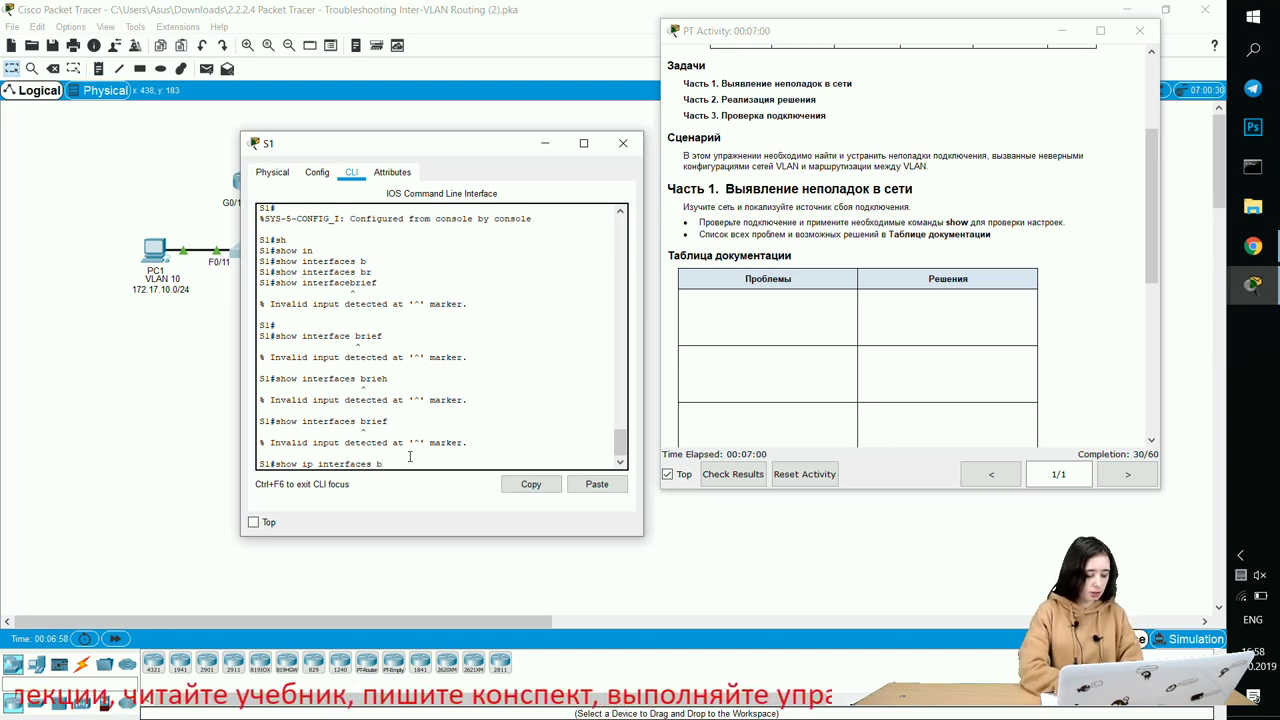
pyautogui.press('Tab')
pyautogui.press('Return')
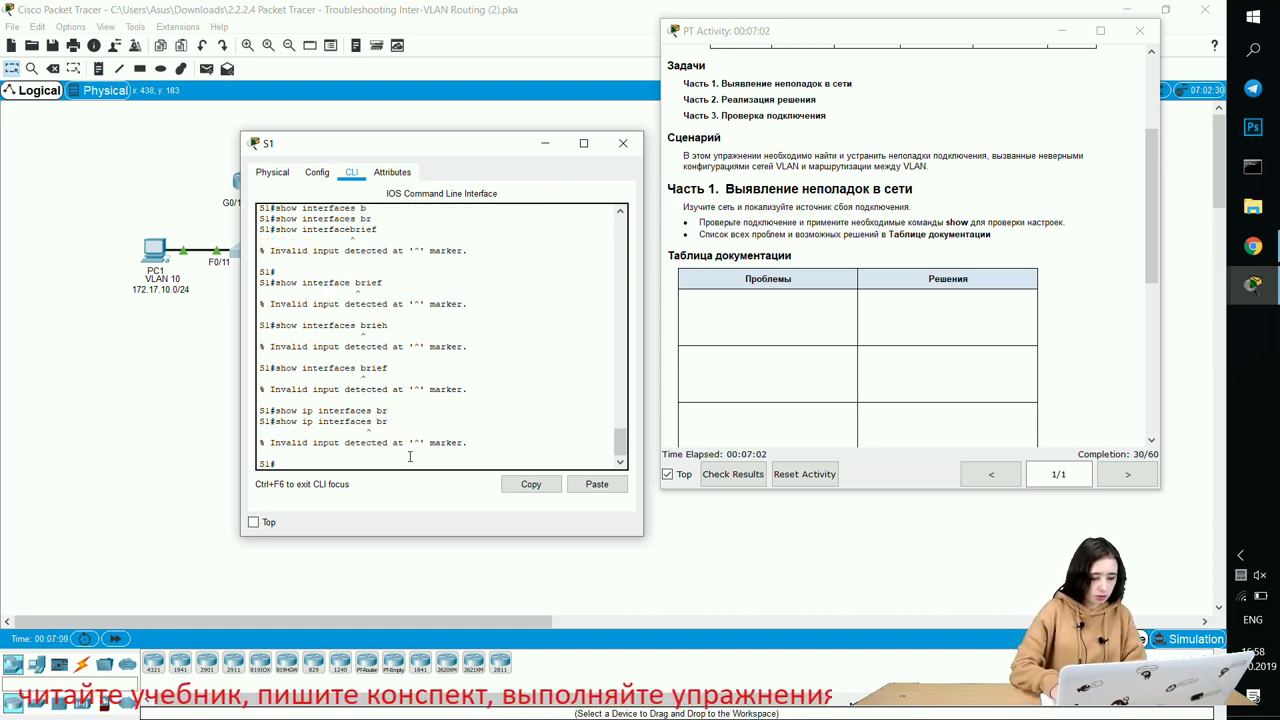
# Run show ip interface brief on S1 and page through the output to its end
pyautogui.press('Return')
pyautogui.press('Up')
pyautogui.press('BackSpace')
pyautogui.press('BackSpace')
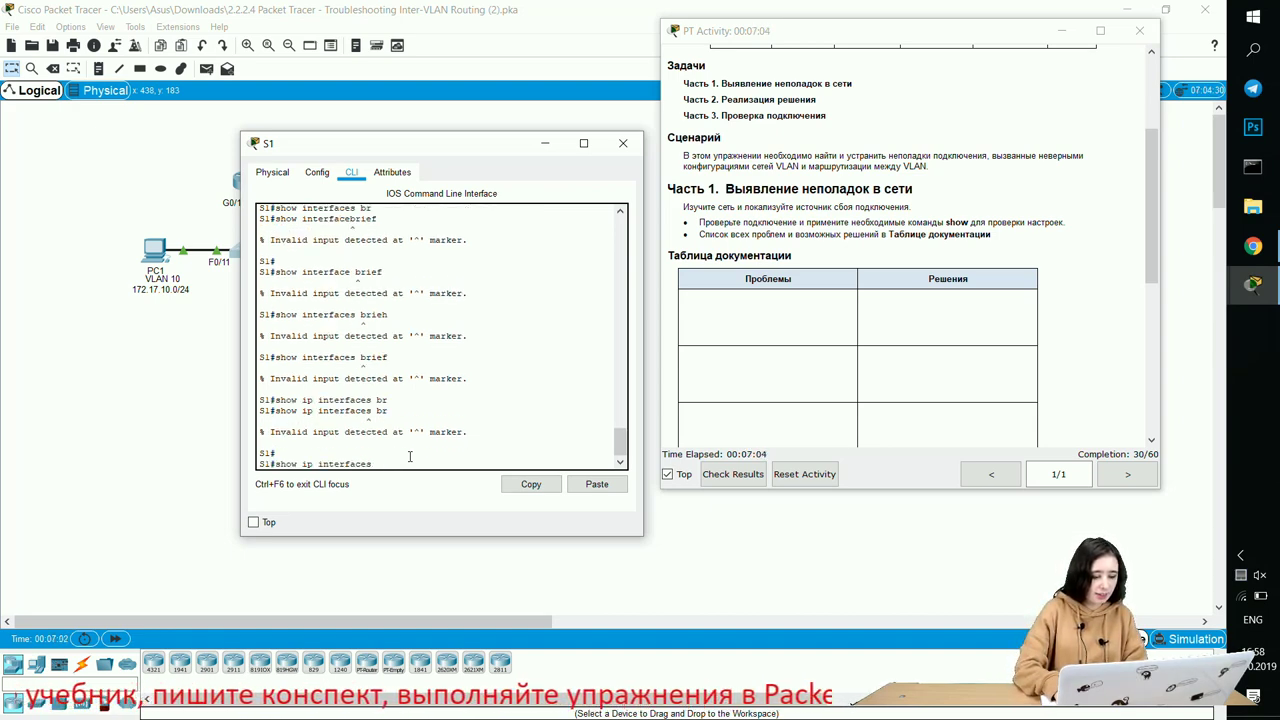
pyautogui.press('BackSpace')
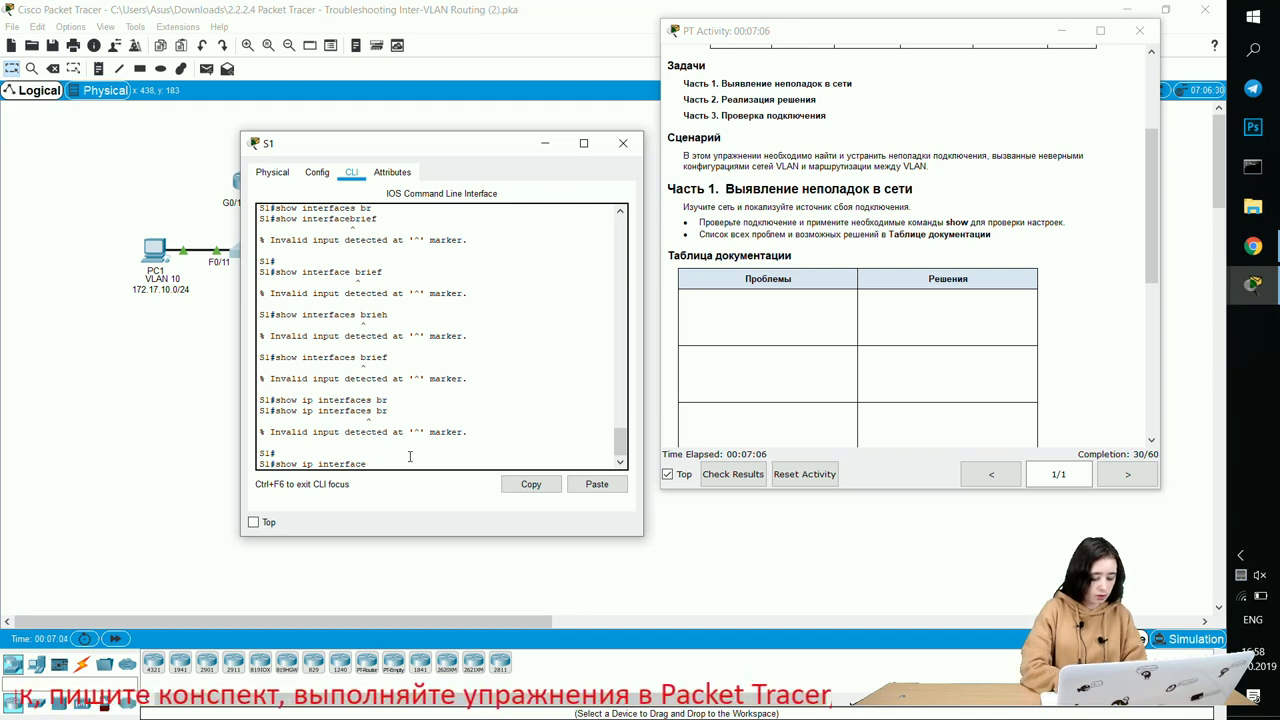
pyautogui.write('brief')
pyautogui.press('Return')
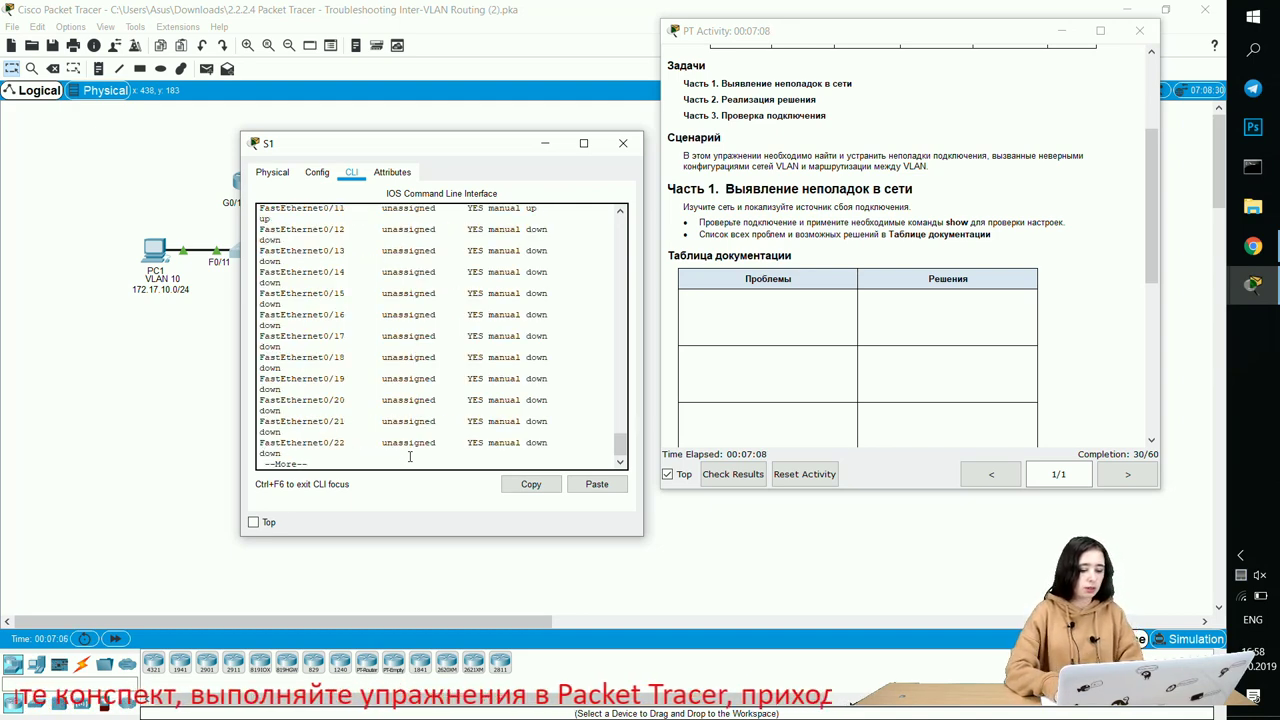
pyautogui.press('space')
pyautogui.press('Return')
pyautogui.press('Return')
pyautogui.press('Return')
pyautogui.press('Return')
pyautogui.press('Return')
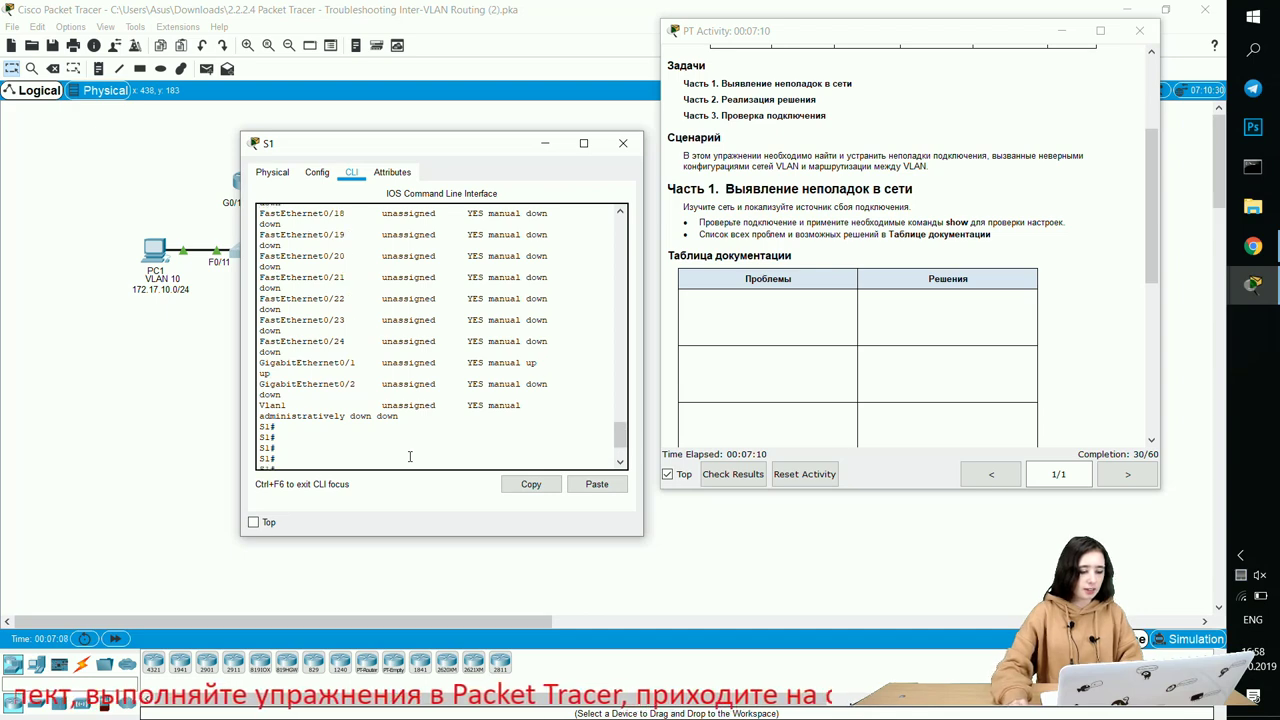
# Examine the status of S1's ports in the interface summary, especially GigabitEthernet0/1, and return to the prompt
pyautogui.scroll(2, 409, 456)
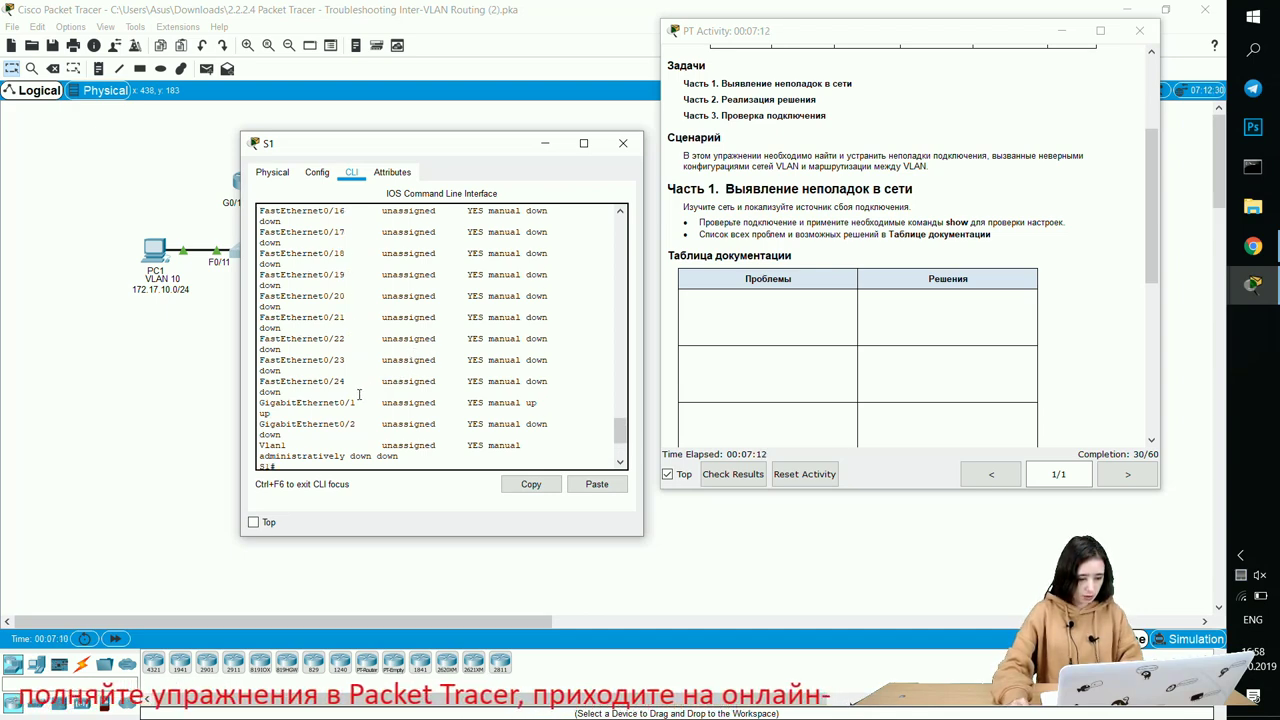
pyautogui.scroll(3, 478, 416)
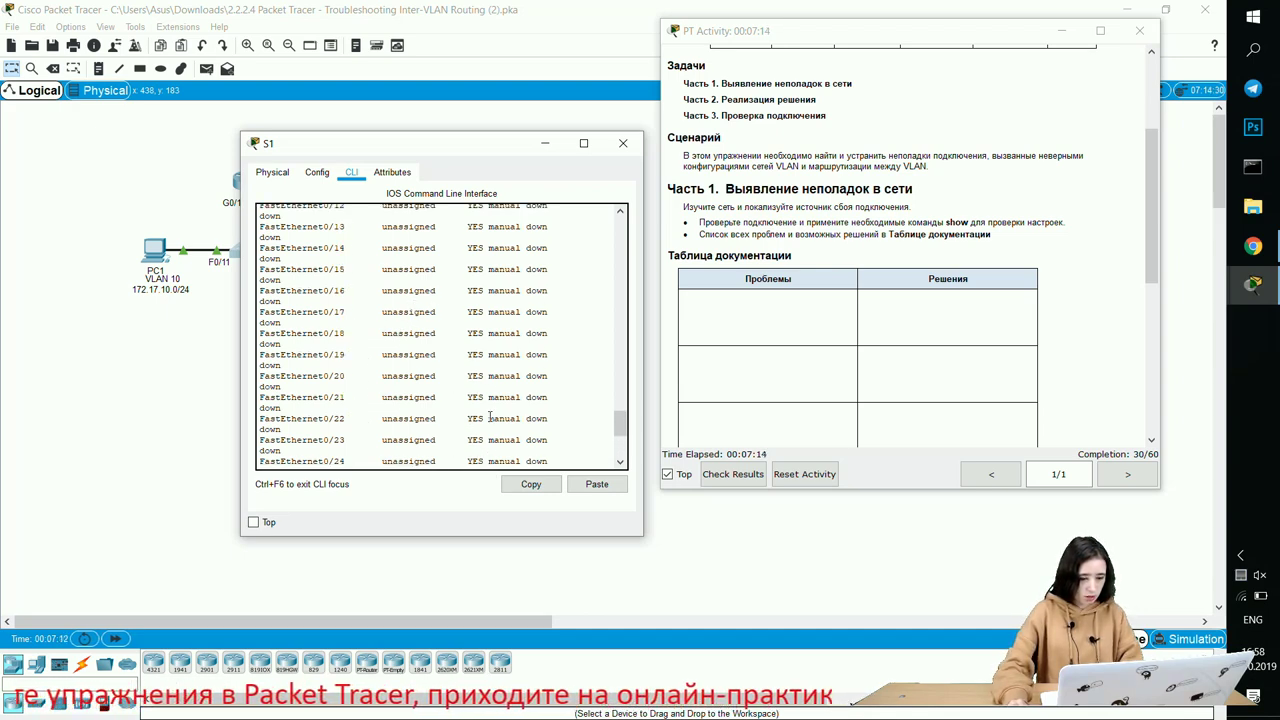
pyautogui.scroll(6, 453, 363)
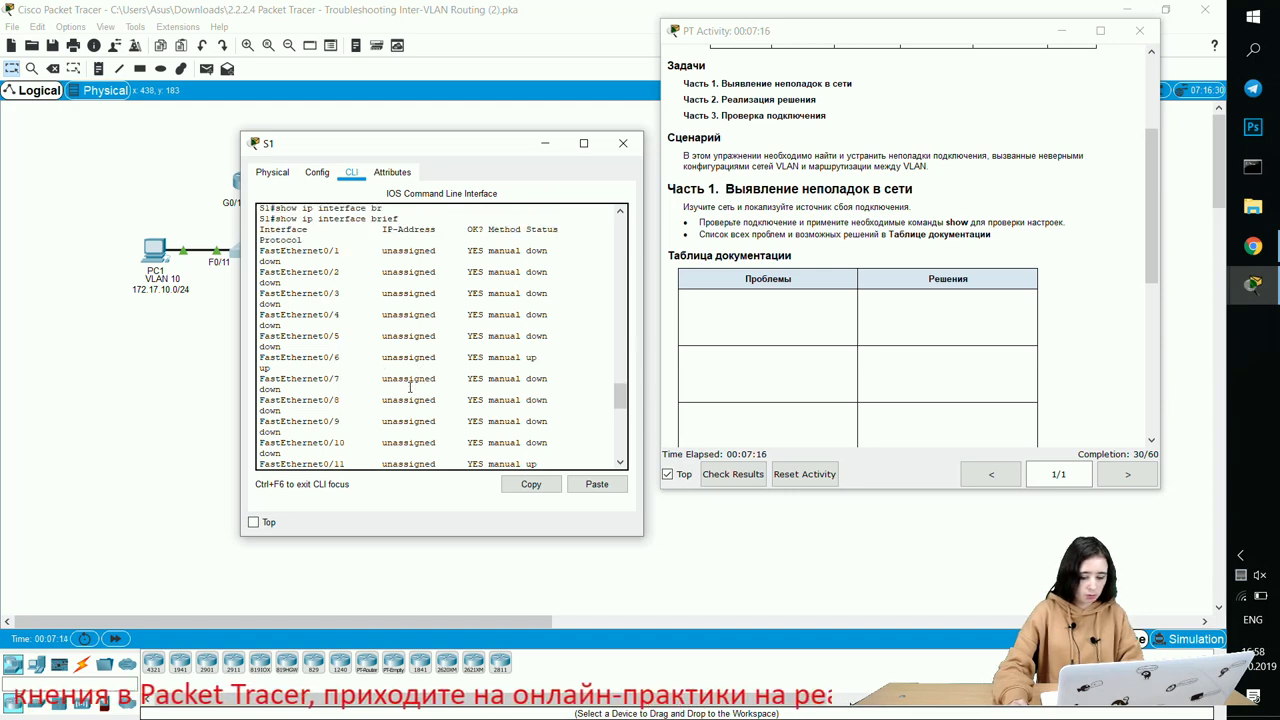
pyautogui.scroll(3, 400, 386)
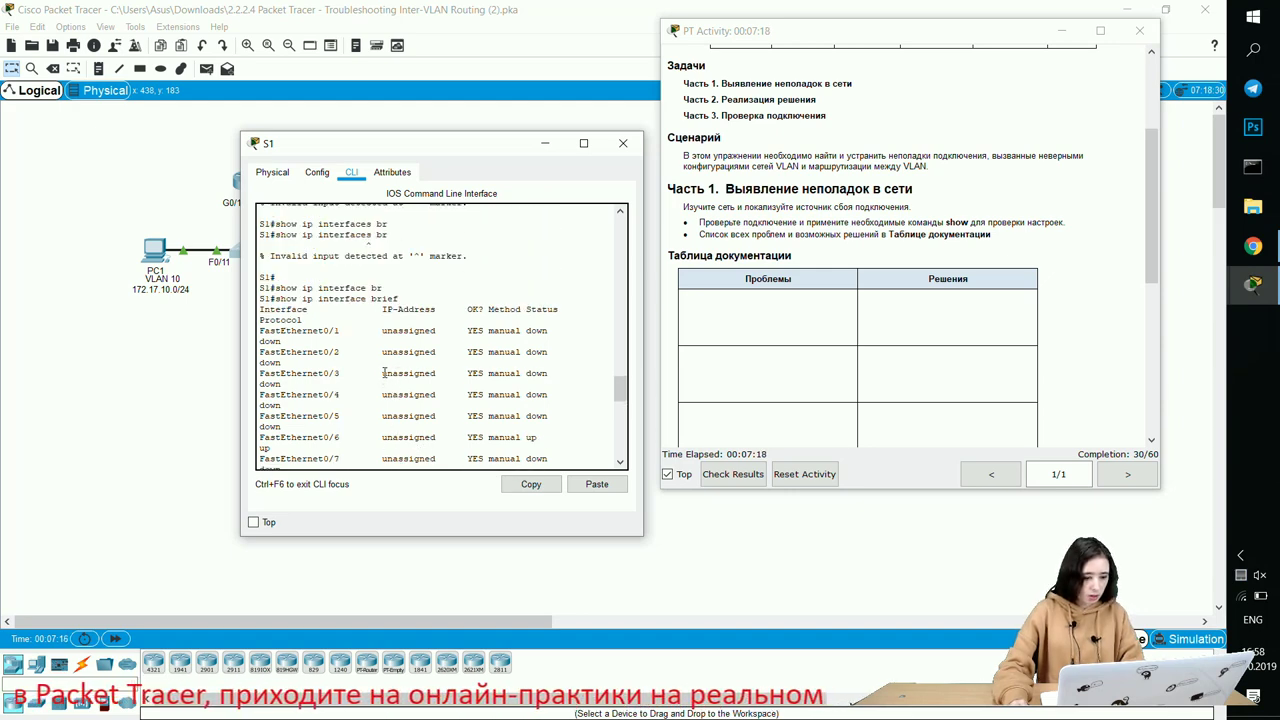
pyautogui.scroll(-1, 376, 380)
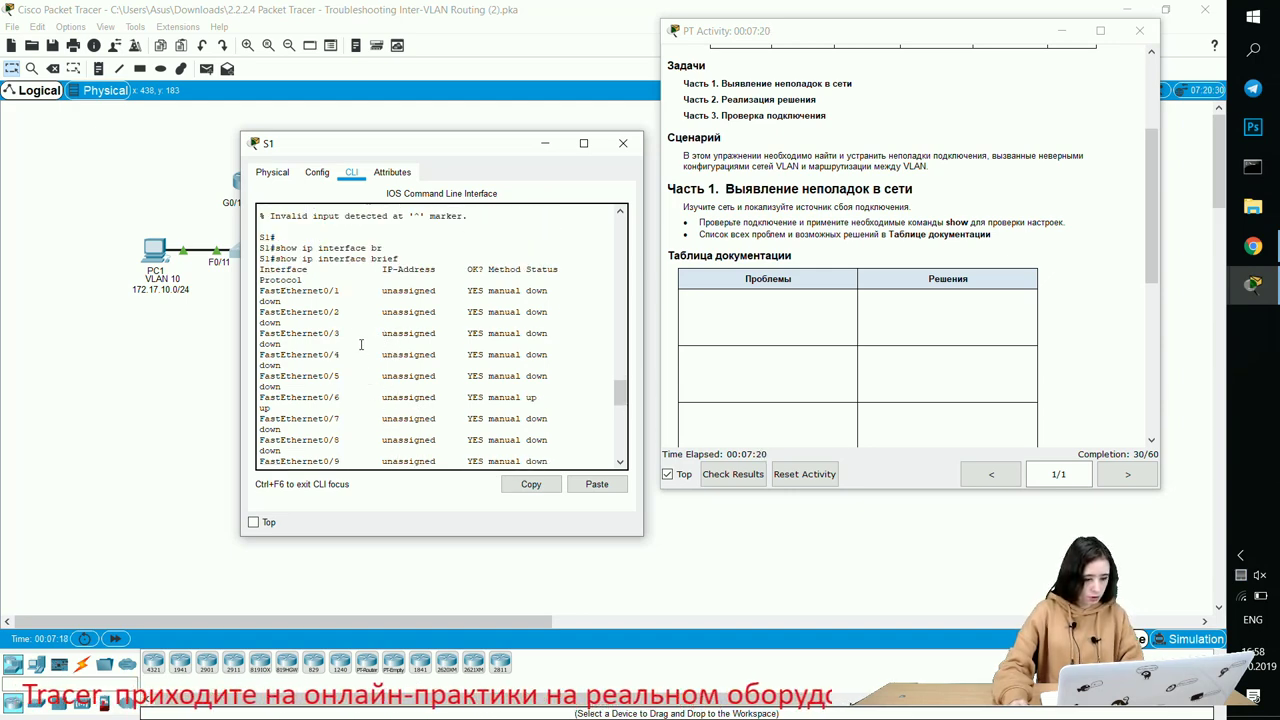
pyautogui.scroll(-12, 361, 345)
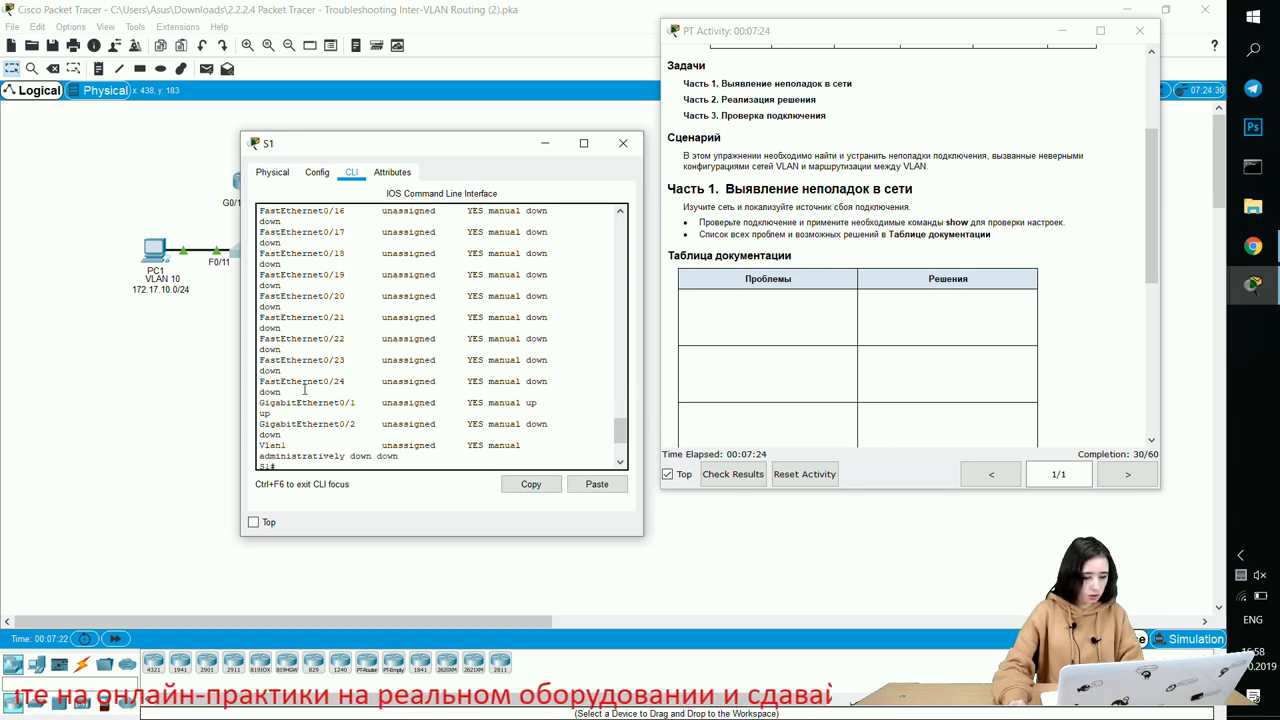
pyautogui.moveTo(287, 402); pyautogui.dragTo(538, 401)
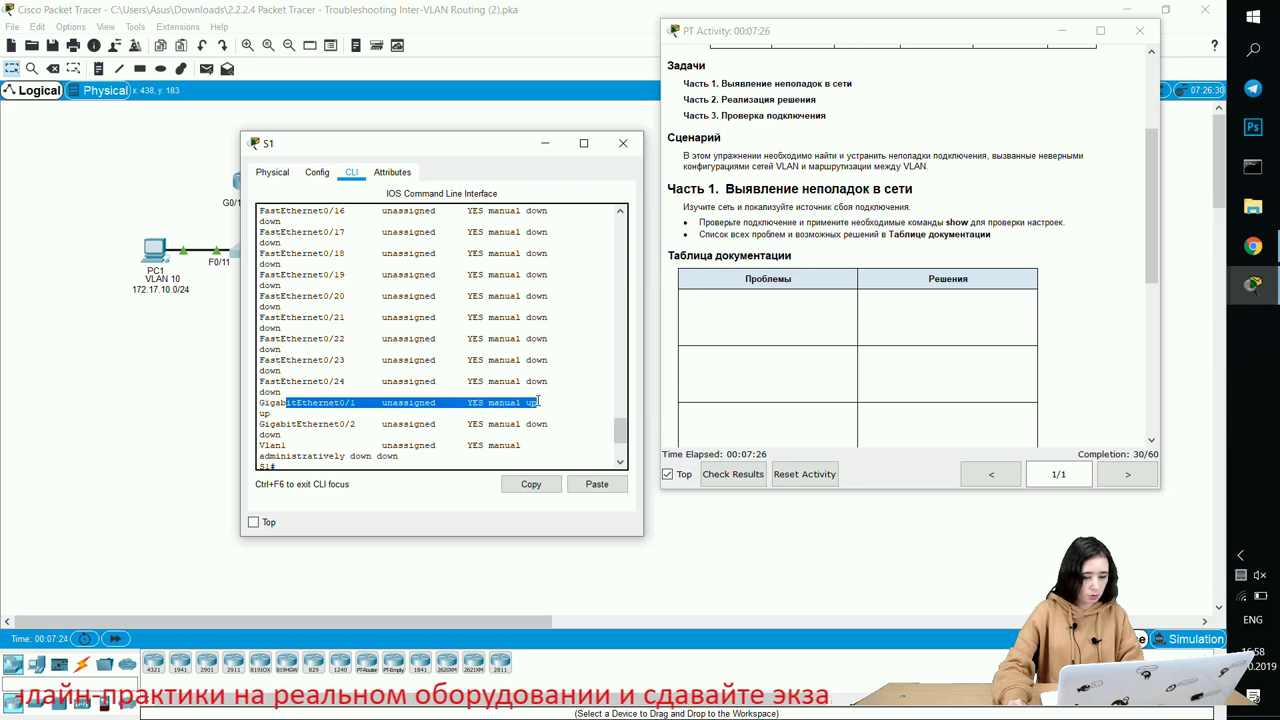
pyautogui.click(541, 402)
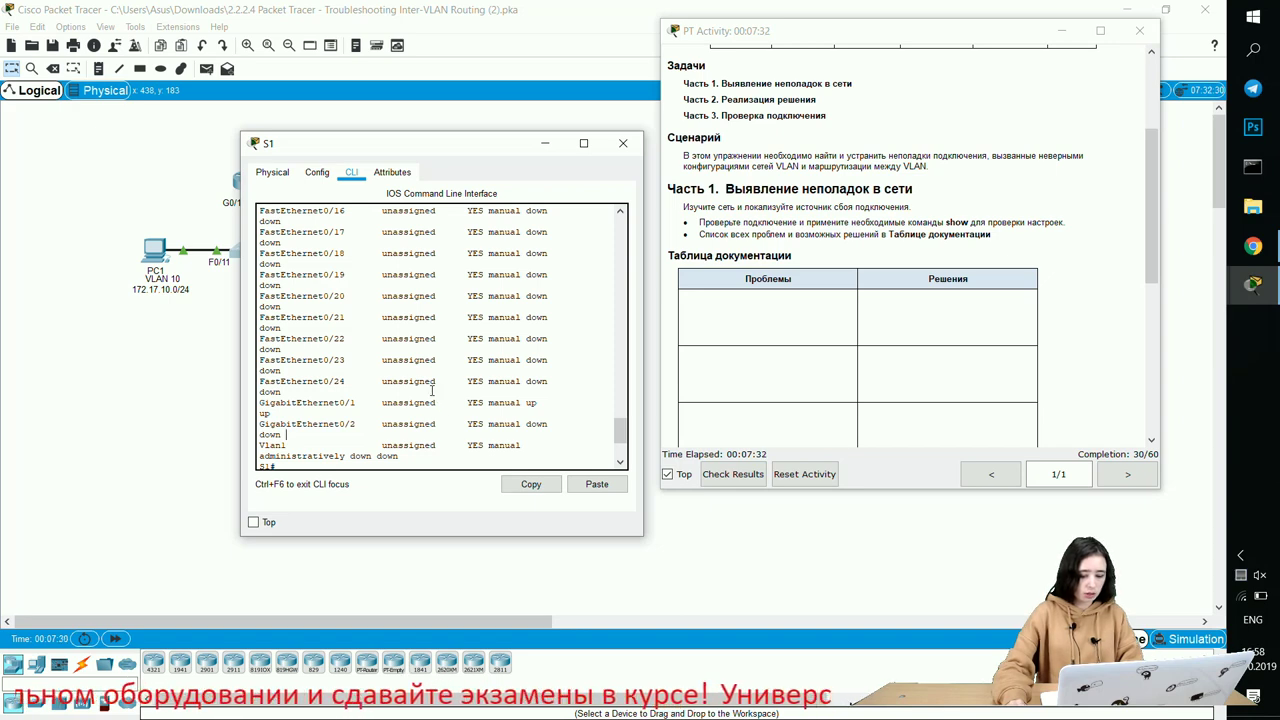
pyautogui.press('Return')
pyautogui.press('Return')
pyautogui.press('Return')
pyautogui.press('Return')
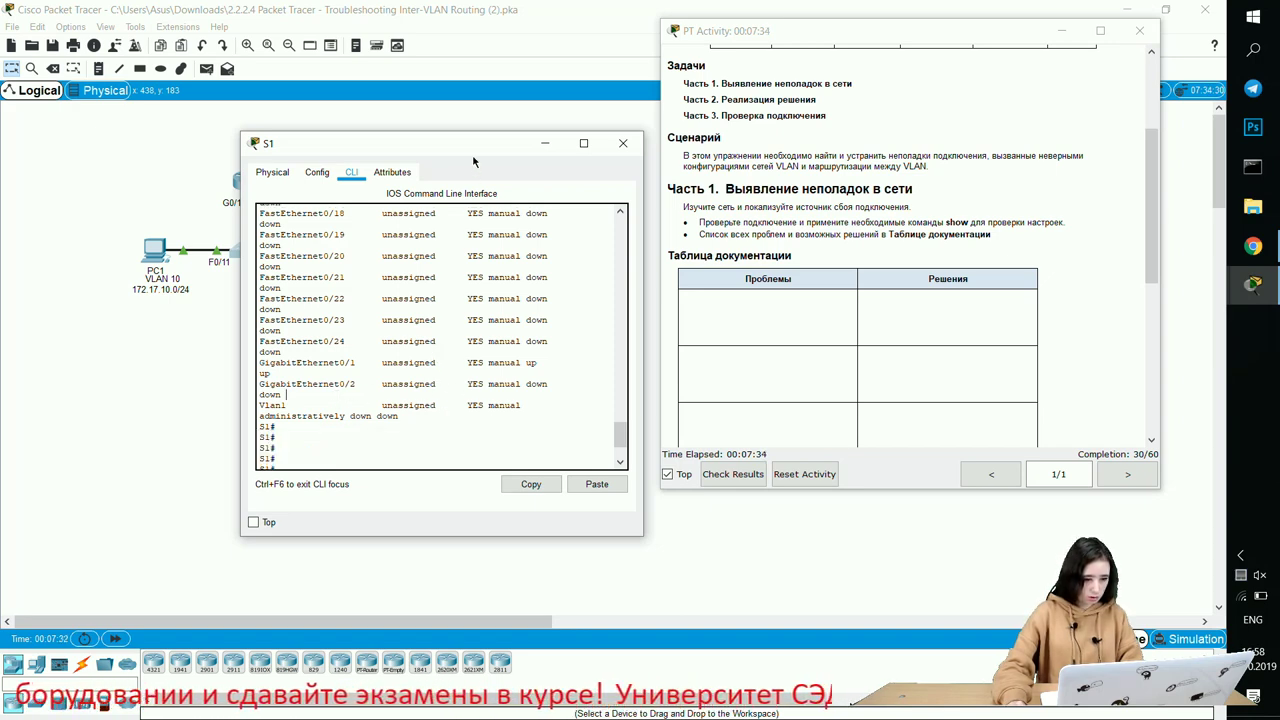
pyautogui.moveTo(465, 148); pyautogui.dragTo(404, 112)
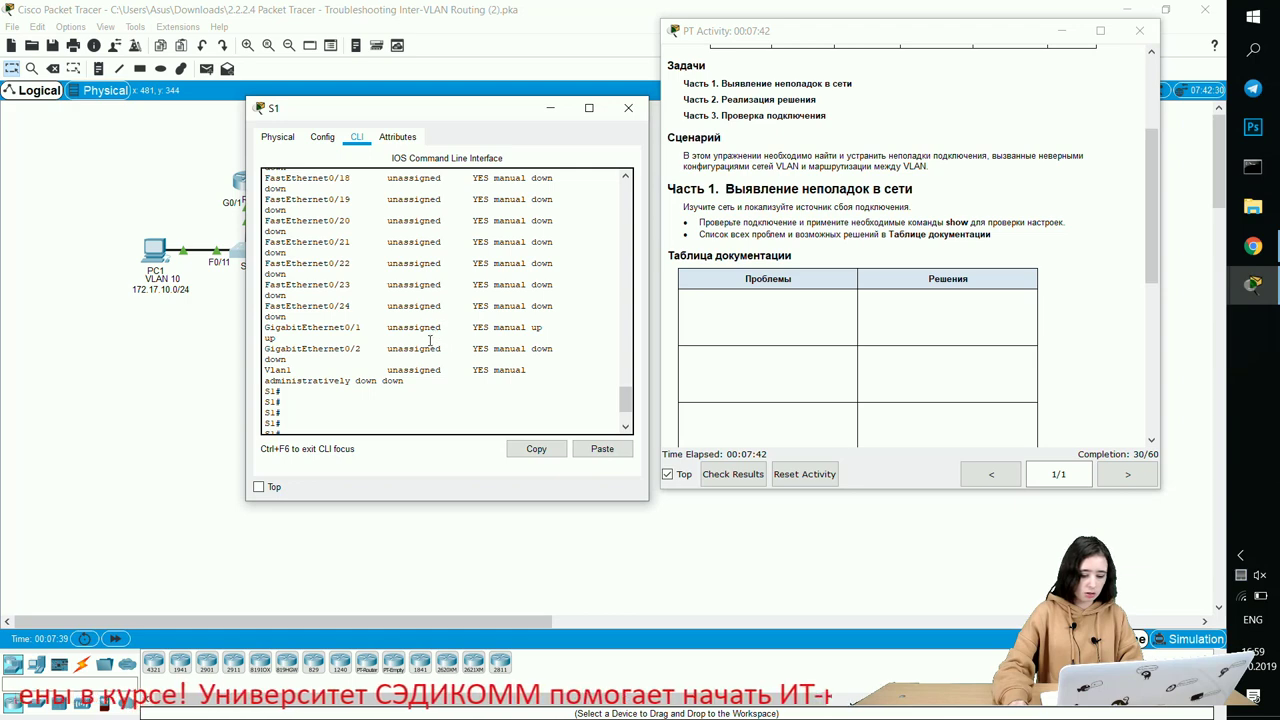
pyautogui.scroll(-2, 428, 352)
pyautogui.scroll(3, 423, 365)
pyautogui.scroll(-3, 424, 376)
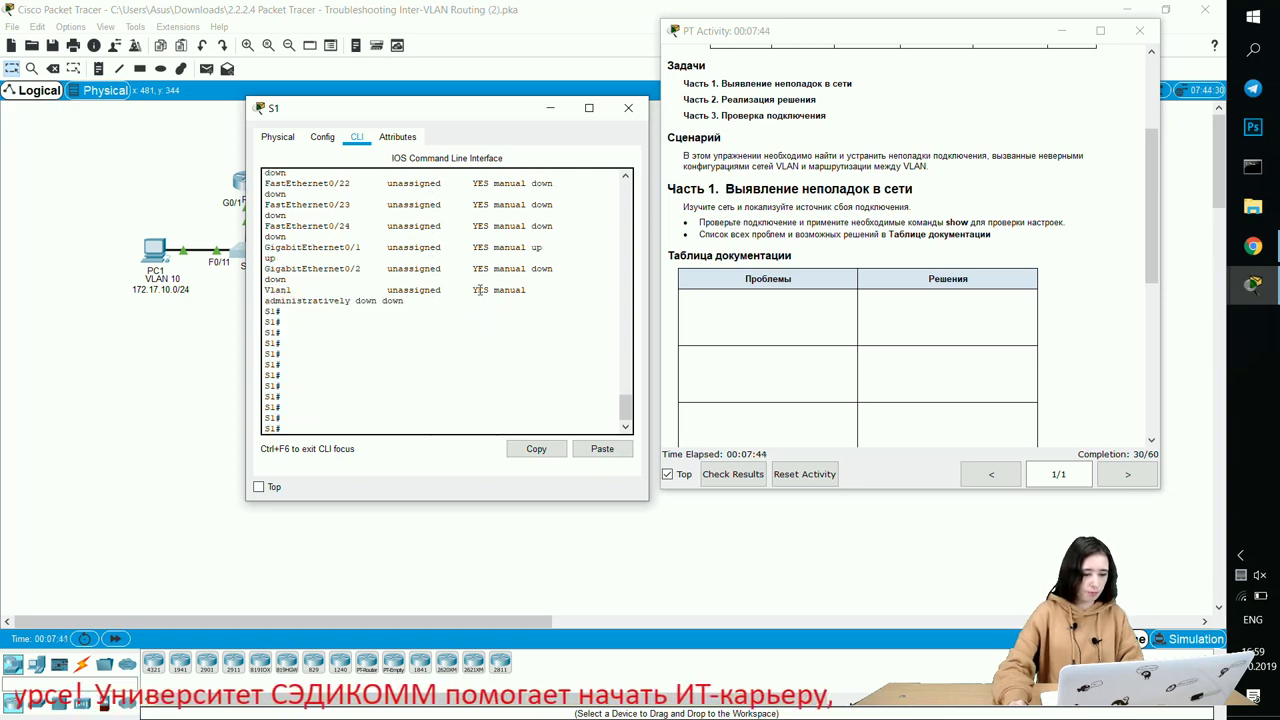
# Minimize the S1 window and open router R1's device window, placing it beside the activity instructions
pyautogui.click(550, 109)
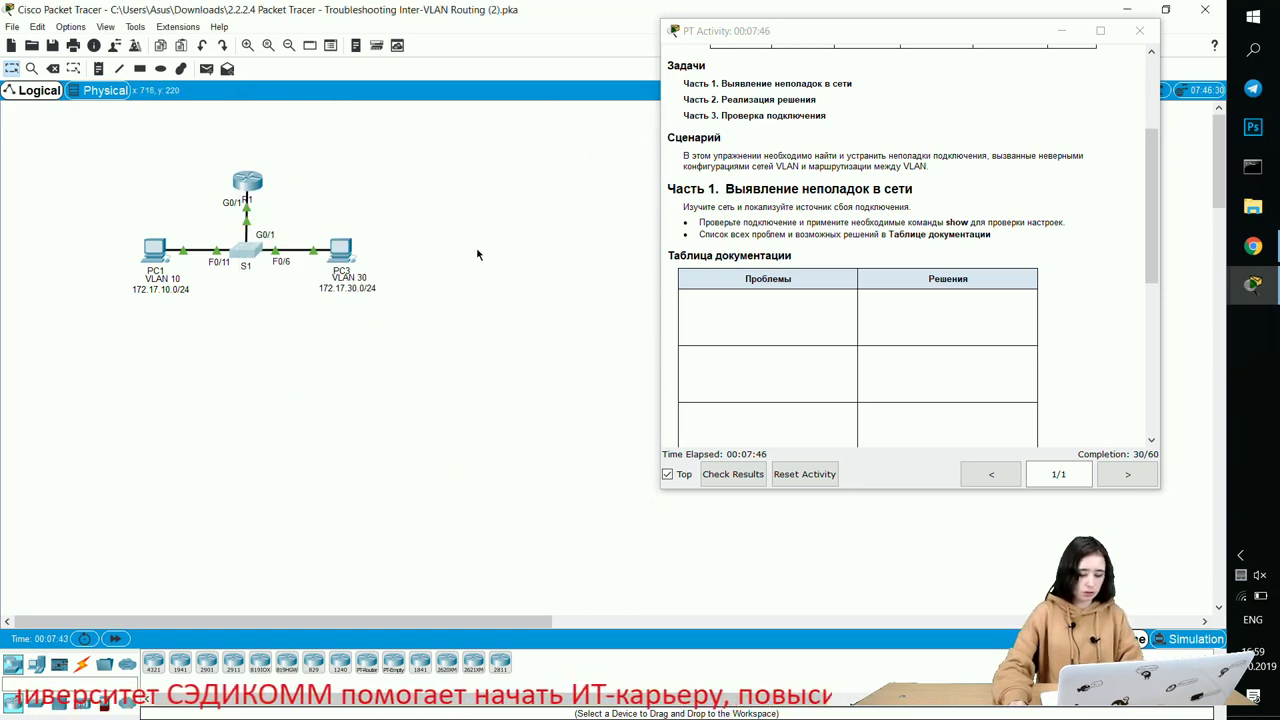
pyautogui.click(248, 182)
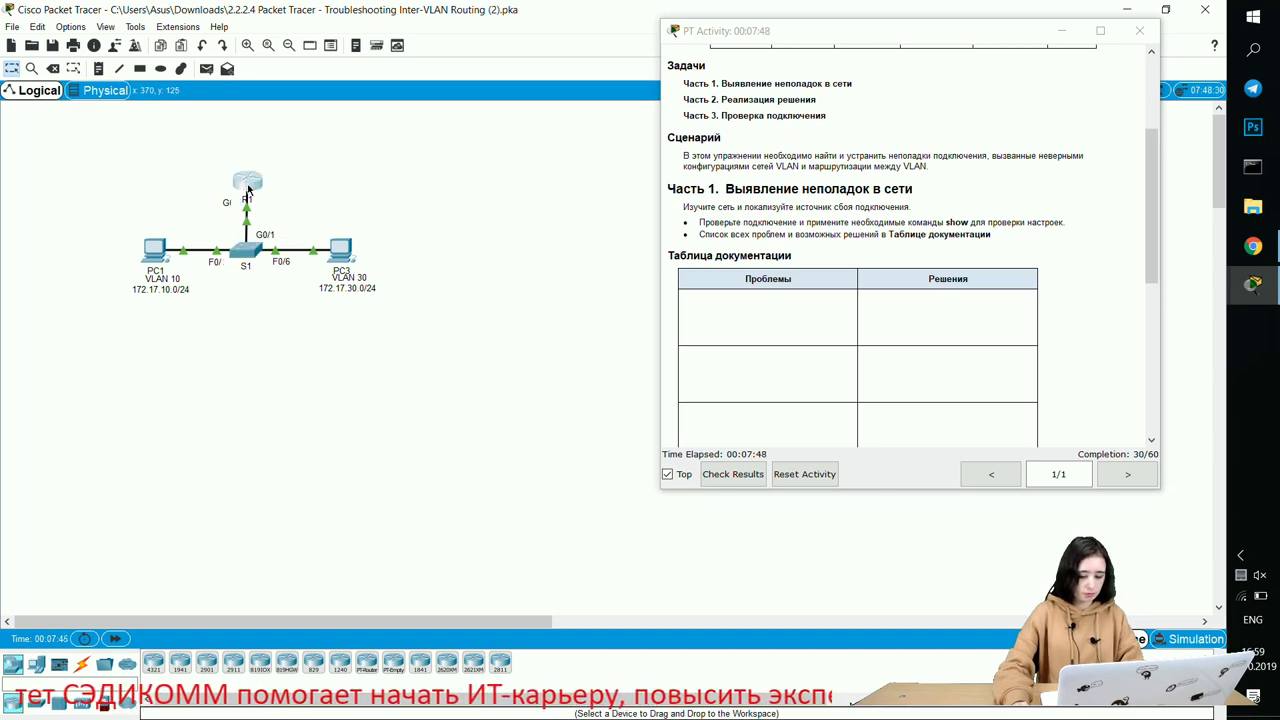
pyautogui.moveTo(530, 158); pyautogui.dragTo(355, 118)
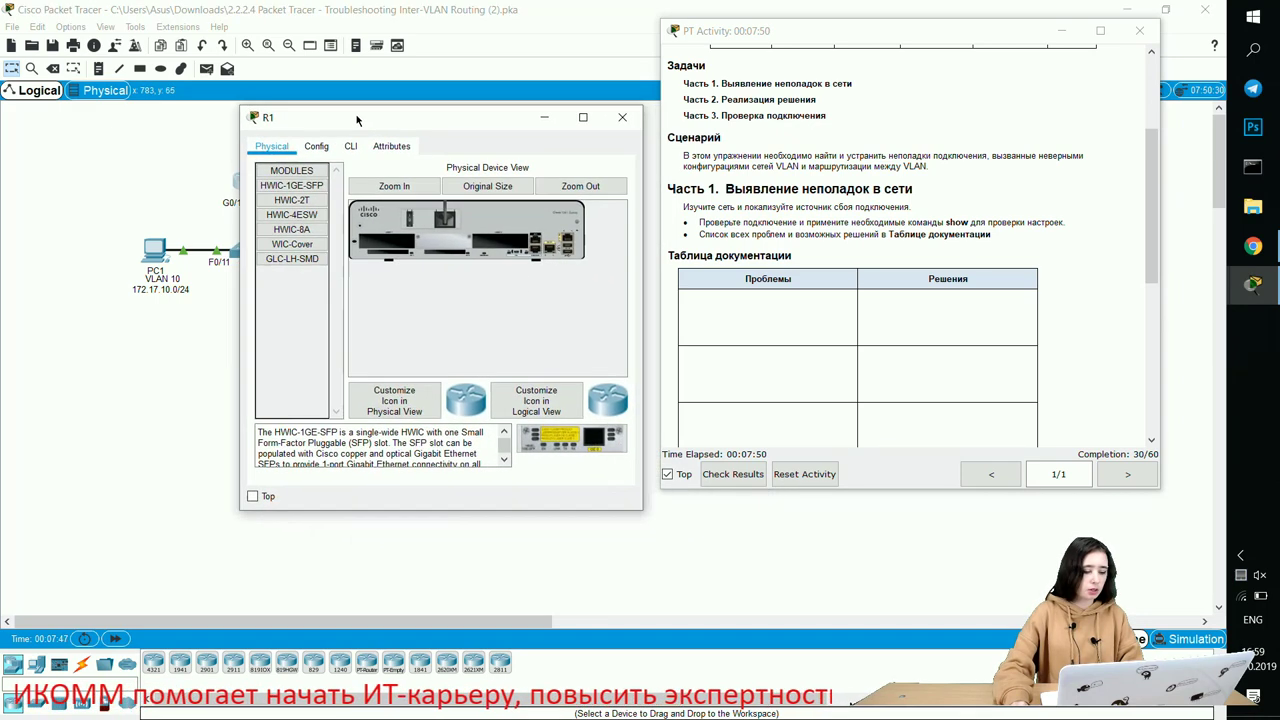
# Open the command line of router R1 and enter privileged EXEC mode with the command ena
pyautogui.click(348, 146)
pyautogui.press('Return')
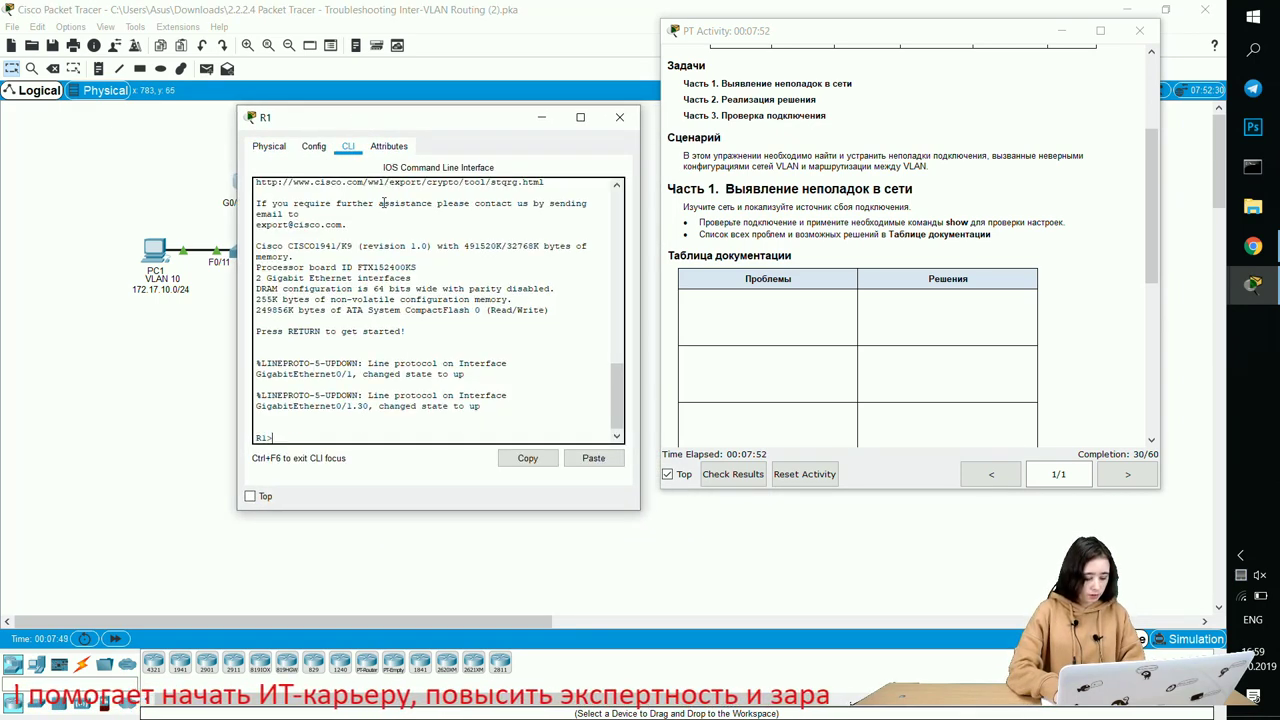
pyautogui.write('e')
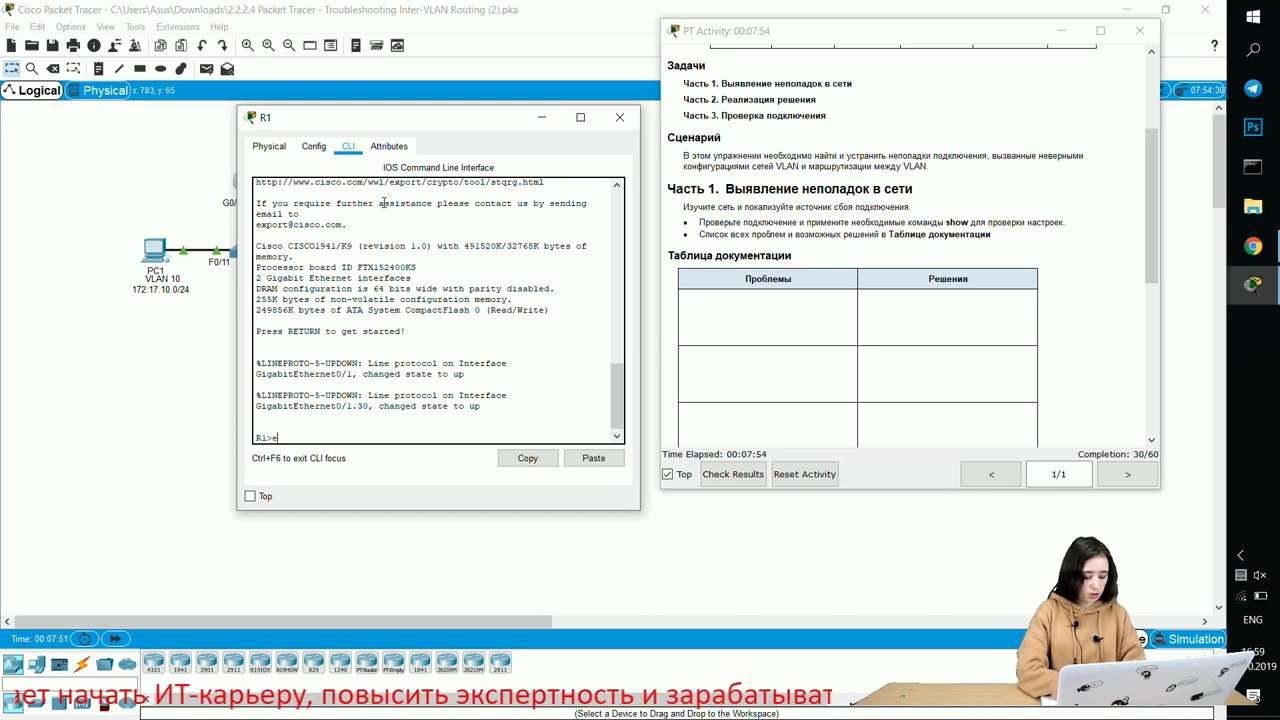
pyautogui.write('na')
pyautogui.press('Return')
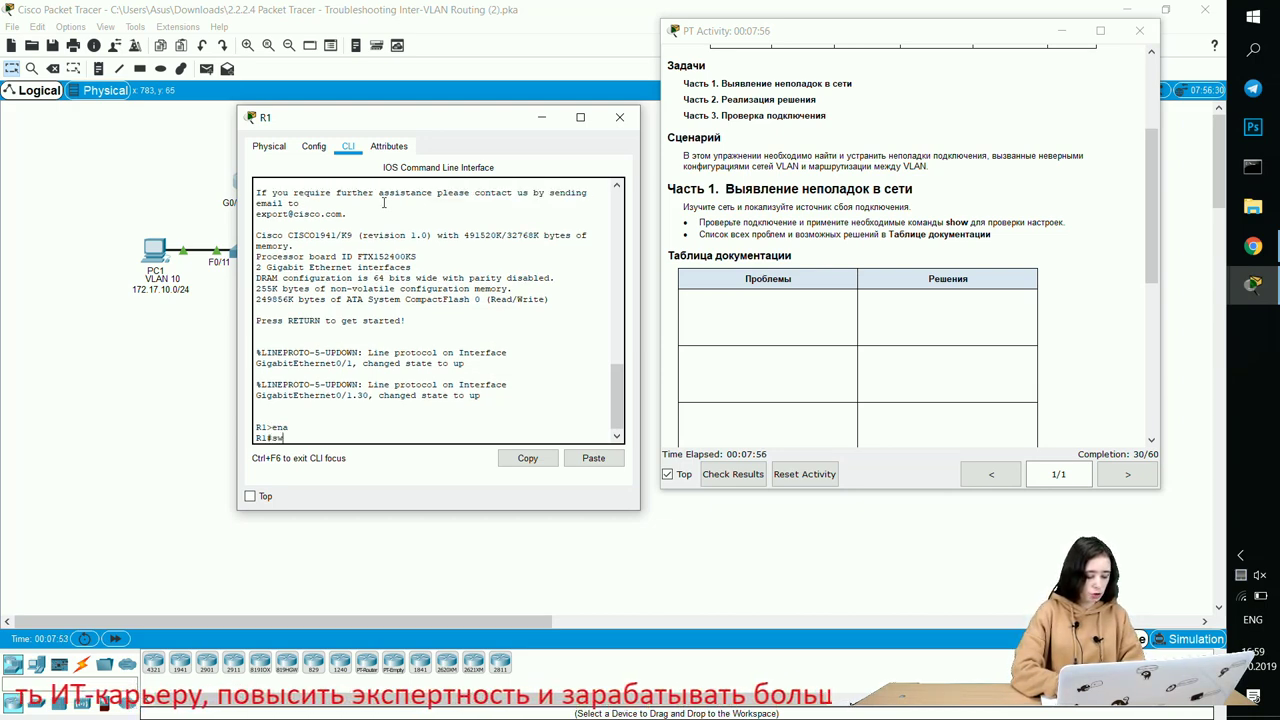
# Run show ip interface brief on R1 to list its interfaces and subinterfaces
pyautogui.write('sh')
pyautogui.press('Tab')
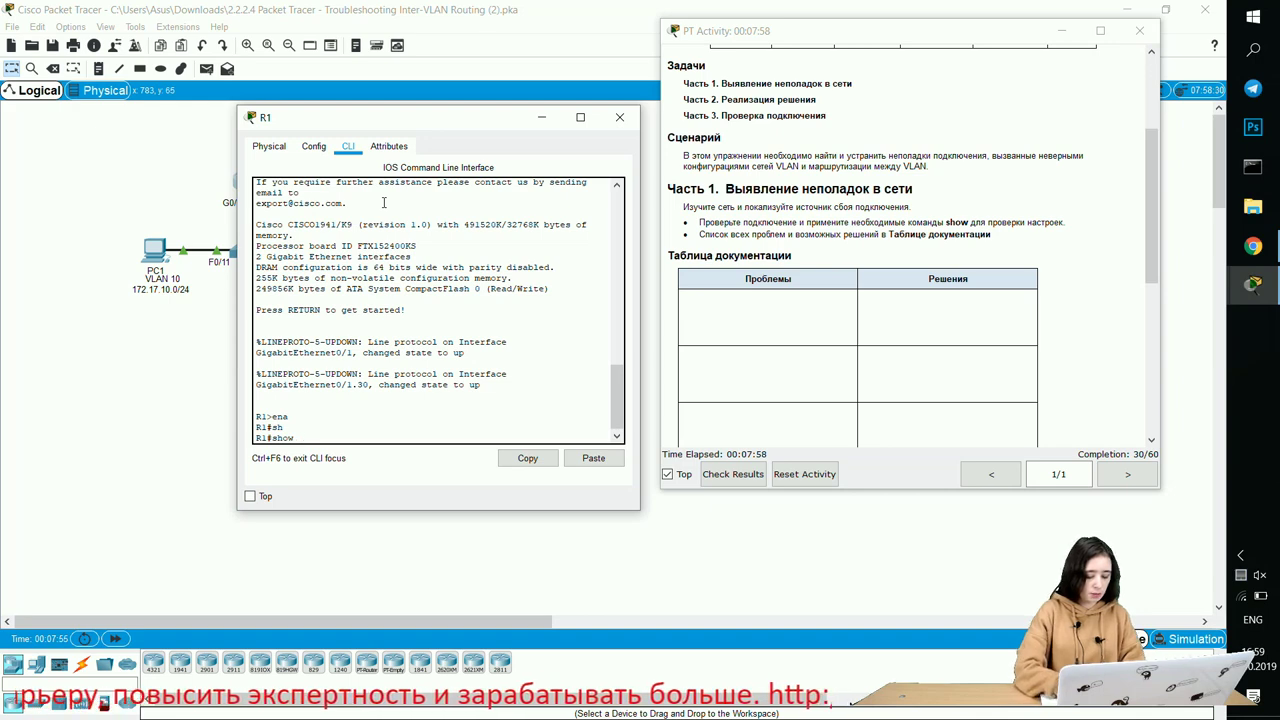
pyautogui.write('ip in')
pyautogui.press('Tab')
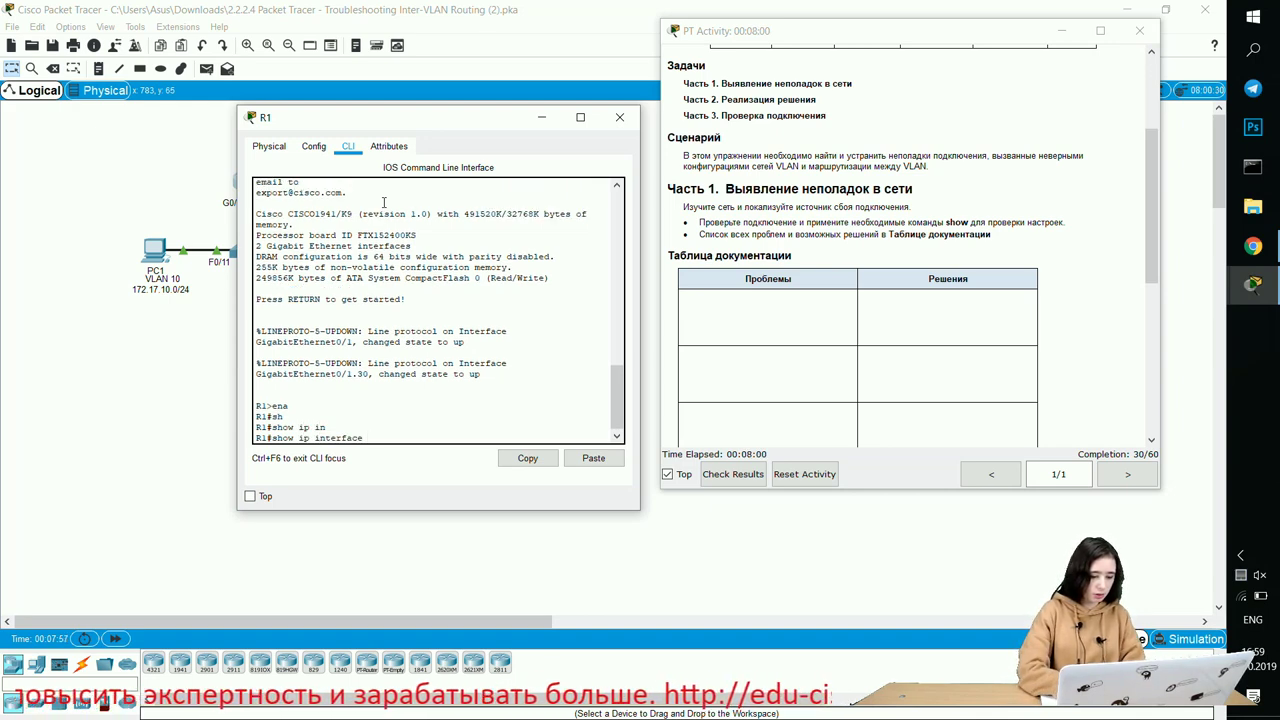
pyautogui.write('b')
pyautogui.press('Tab')
pyautogui.press('Return')
pyautogui.press('Return')
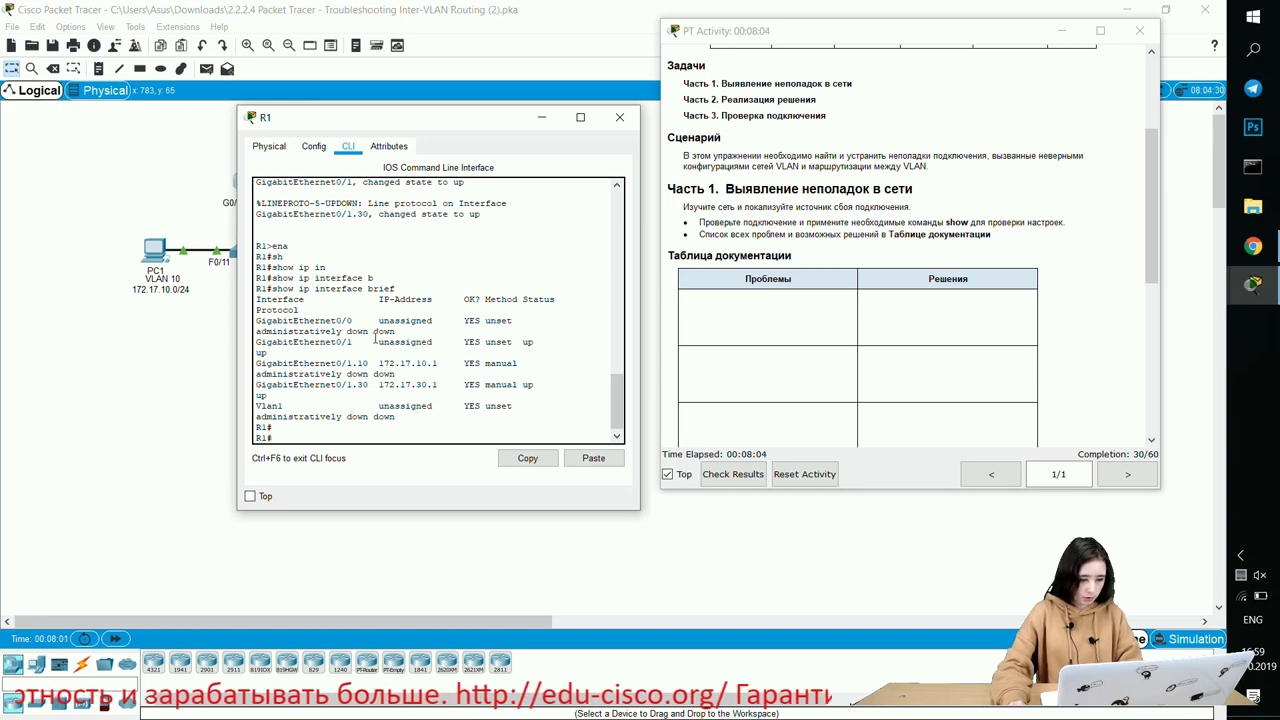
# Compare the IP addresses of R1's subinterfaces G0/1.10 and G0/1.30 with the addressing table in the activity instructions
pyautogui.scroll(4, 807, 264)
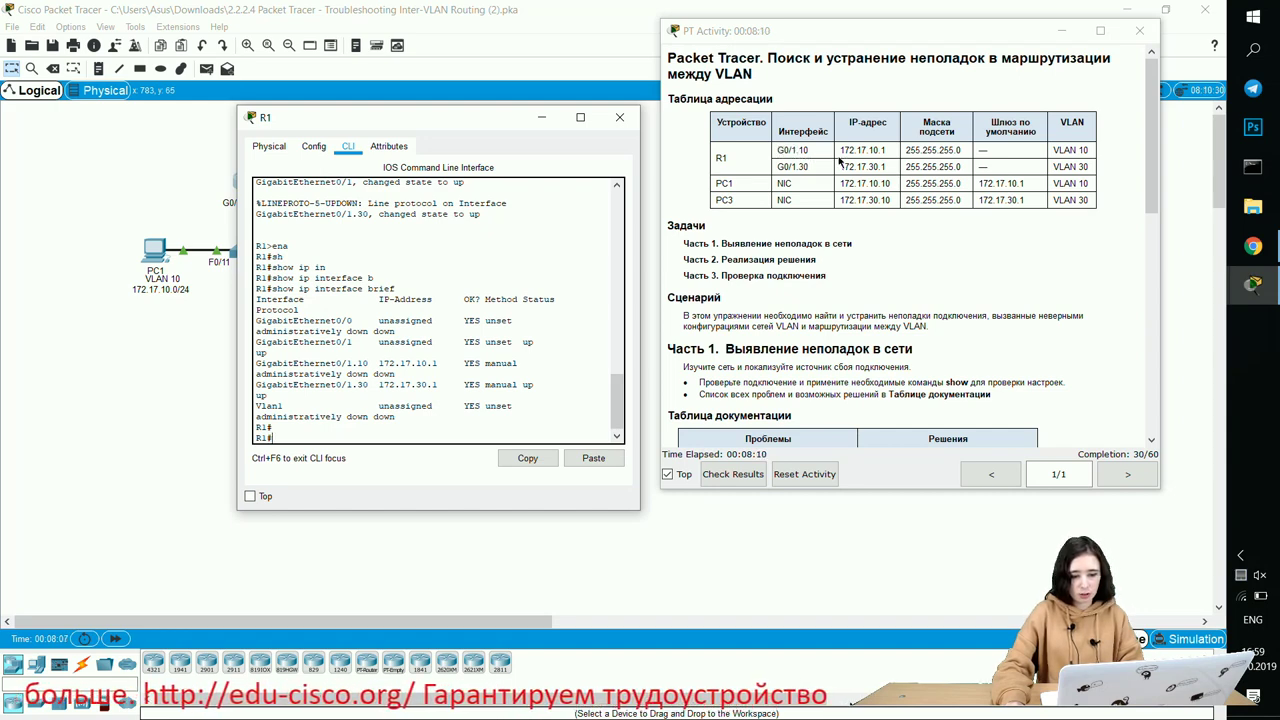
pyautogui.click(841, 152)
pyautogui.moveTo(839, 150); pyautogui.dragTo(886, 150)
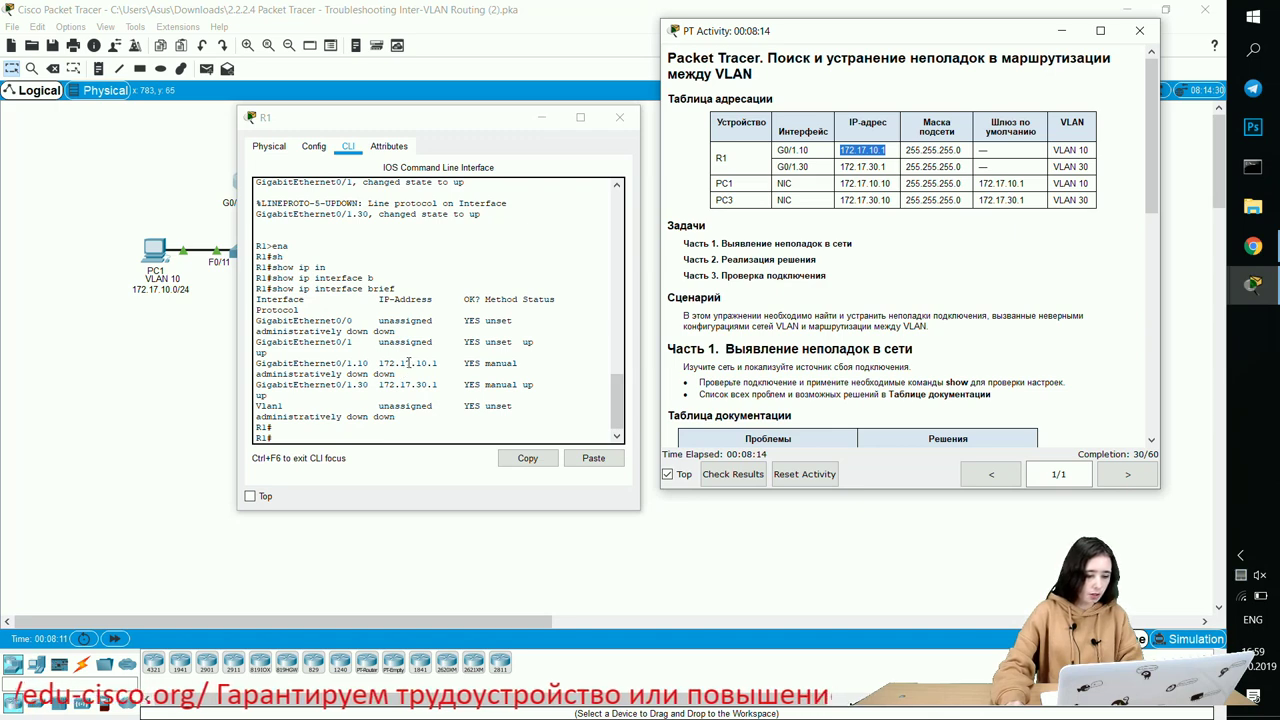
pyautogui.moveTo(380, 363); pyautogui.dragTo(438, 363)
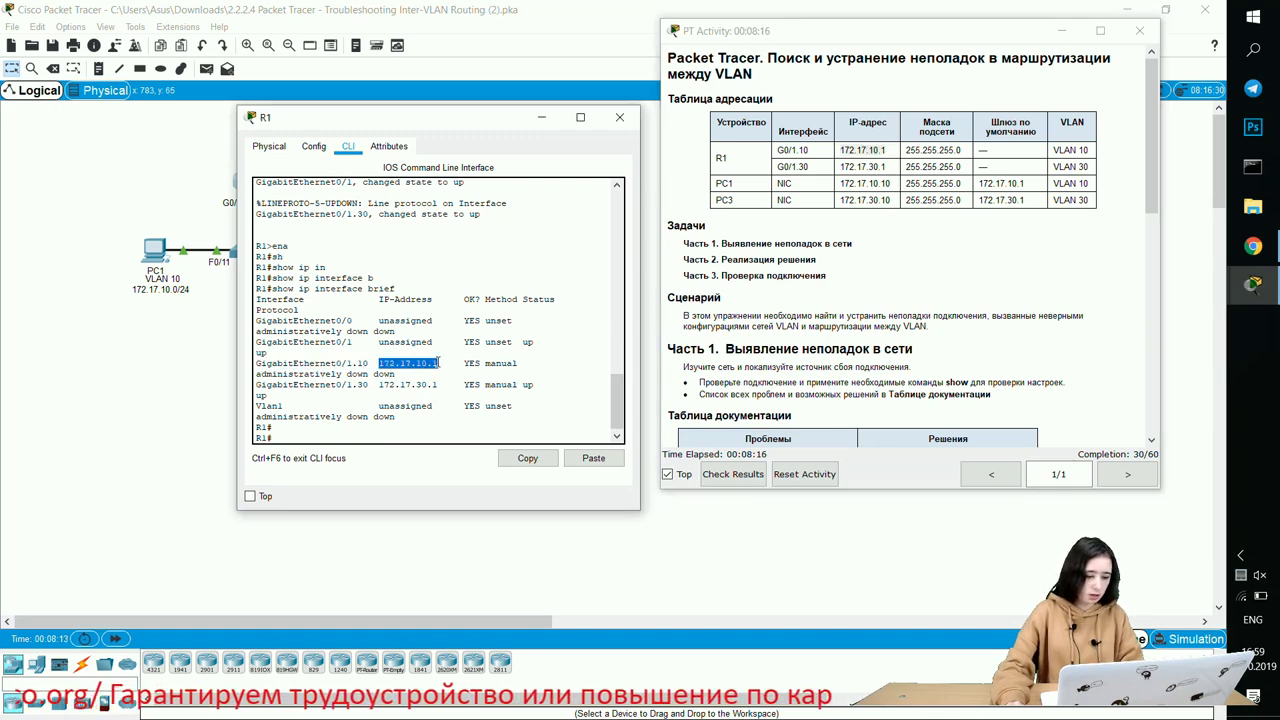
pyautogui.click(438, 363)
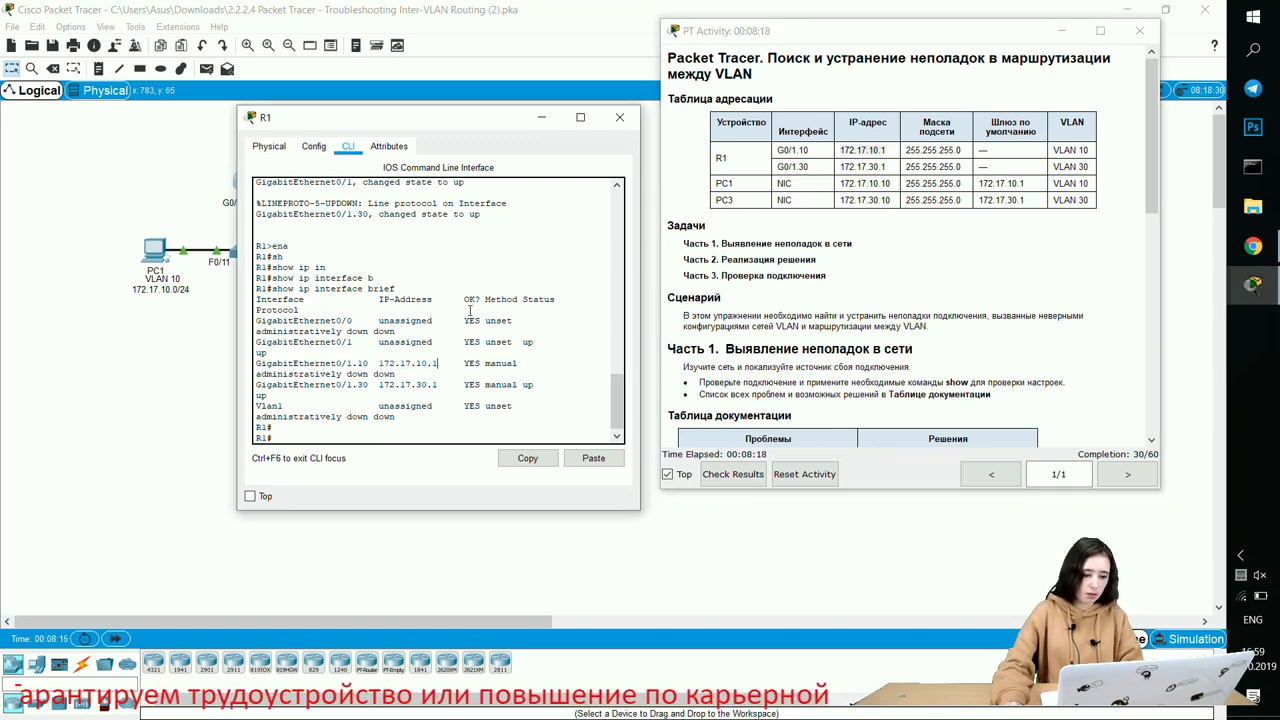
pyautogui.moveTo(375, 385); pyautogui.dragTo(441, 386)
pyautogui.moveTo(840, 152); pyautogui.dragTo(885, 152)
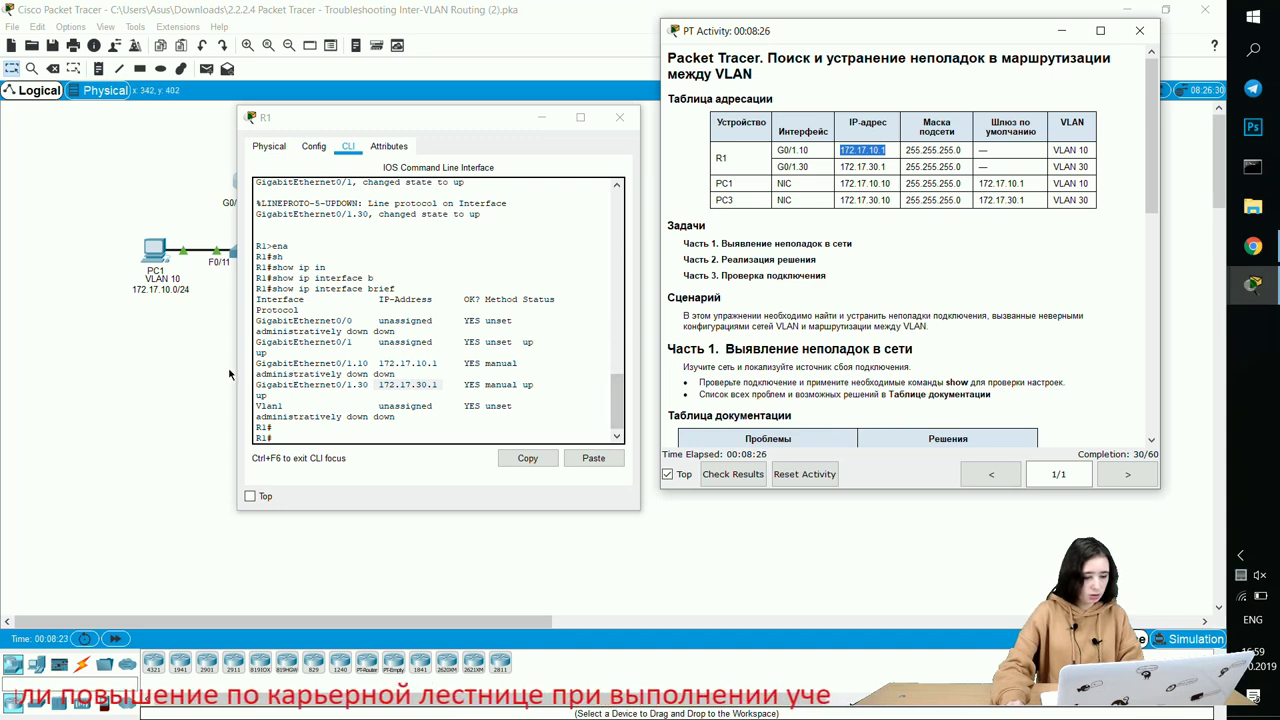
# Widen the R1 window so each interface row fits on one line, examine the GigabitEthernet0/1.10 status, and reposition the window
pyautogui.moveTo(237, 376); pyautogui.dragTo(167, 364)
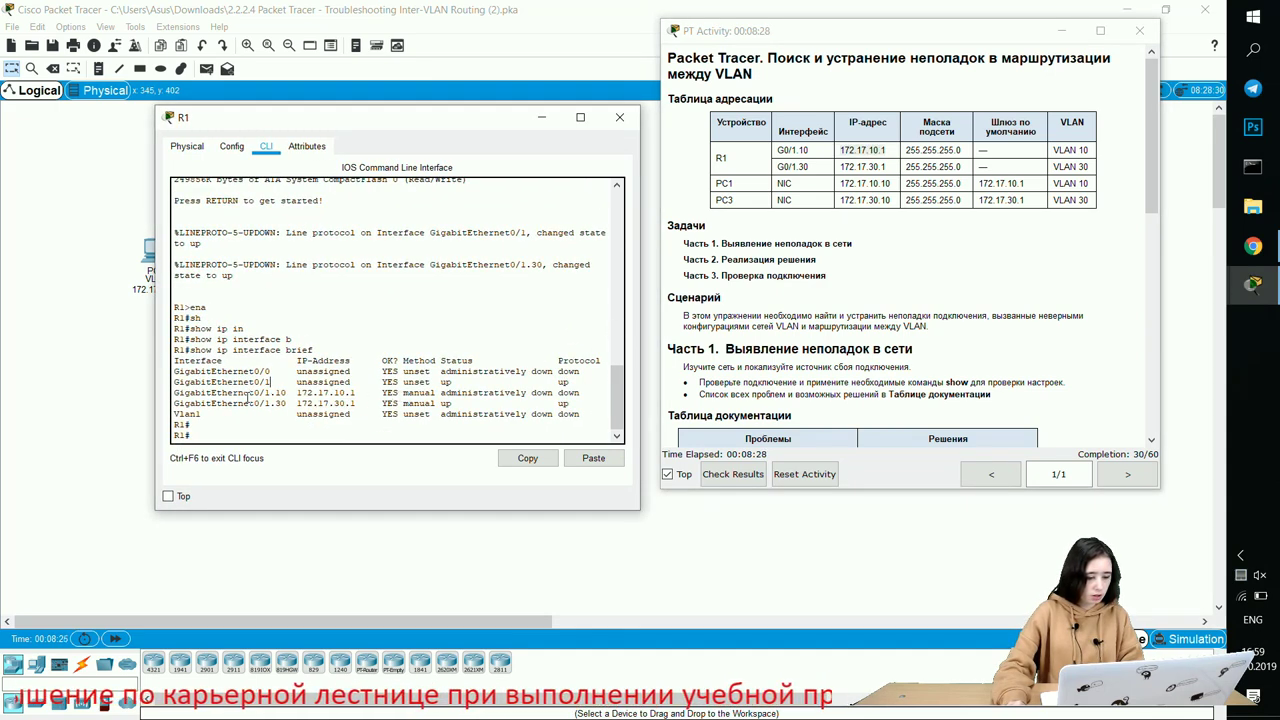
pyautogui.moveTo(249, 394); pyautogui.dragTo(585, 394)
pyautogui.click(550, 396)
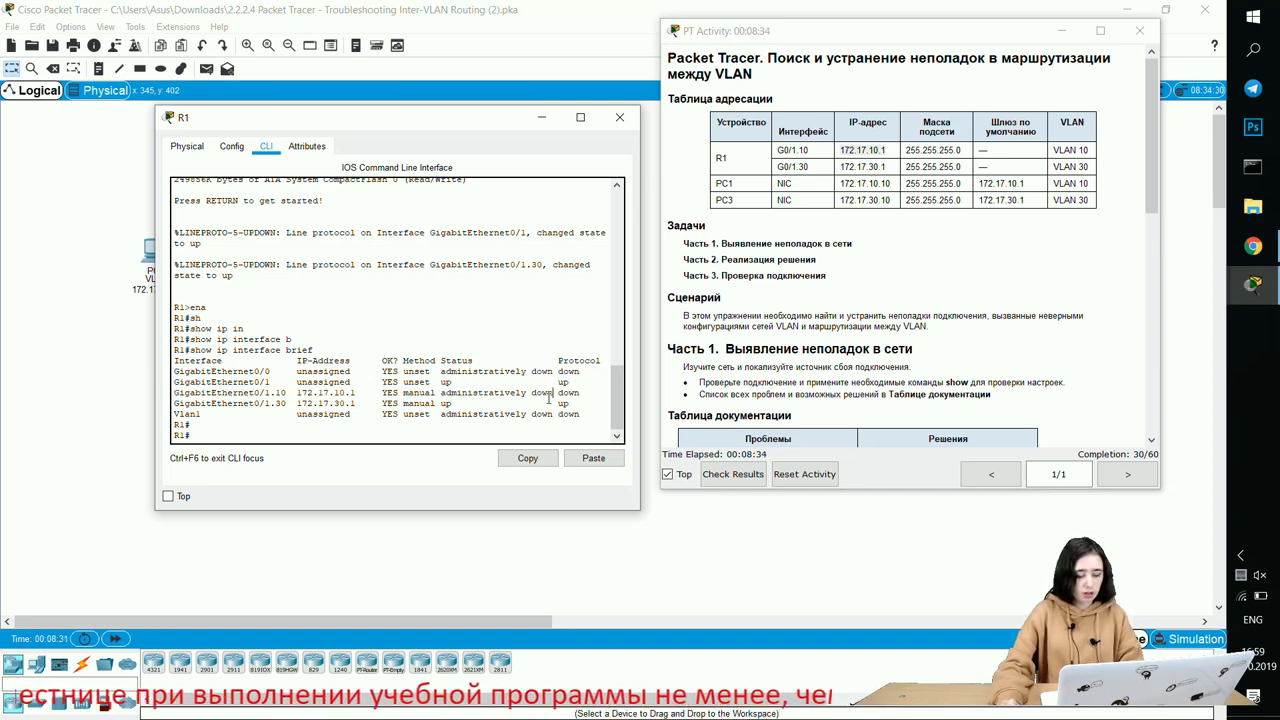
pyautogui.moveTo(423, 118)
pyautogui.mouseDown()
pyautogui.moveTo(416, 353)
pyautogui.moveTo(400, 138)
pyautogui.moveTo(416, 141)
pyautogui.mouseUp()
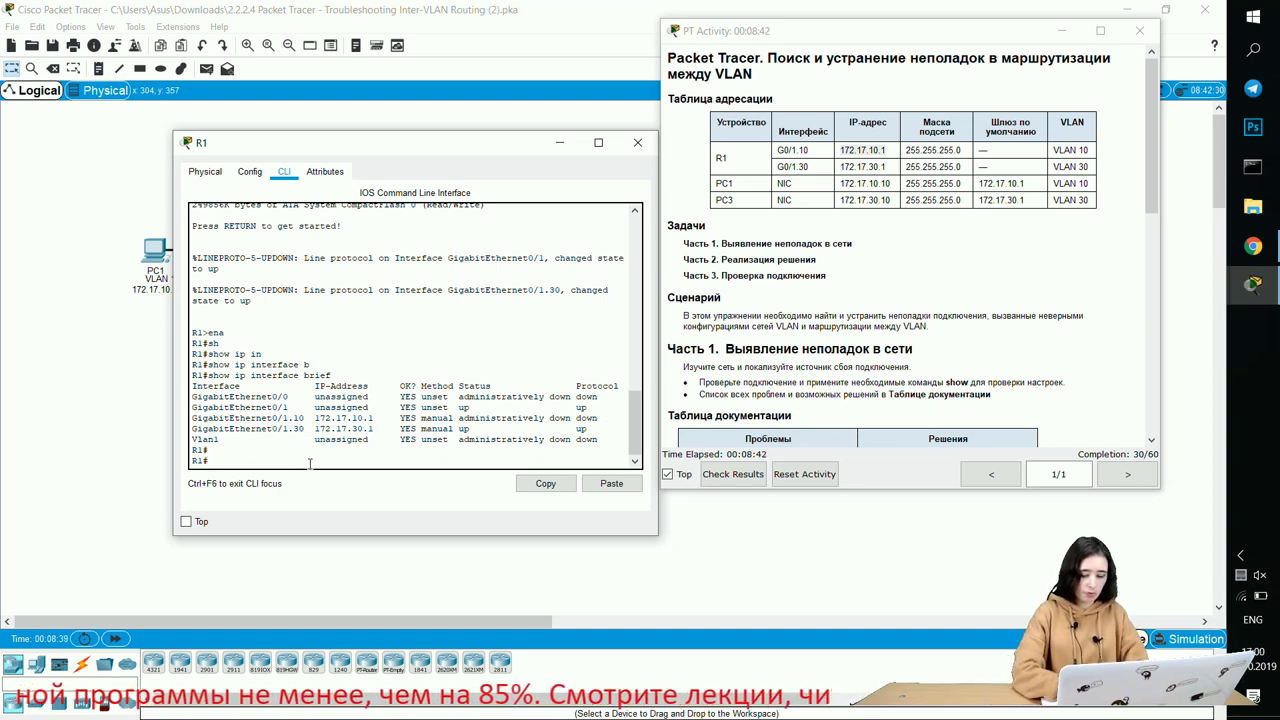
# Enter global configuration mode on R1 with the command conf t
pyautogui.write('e')
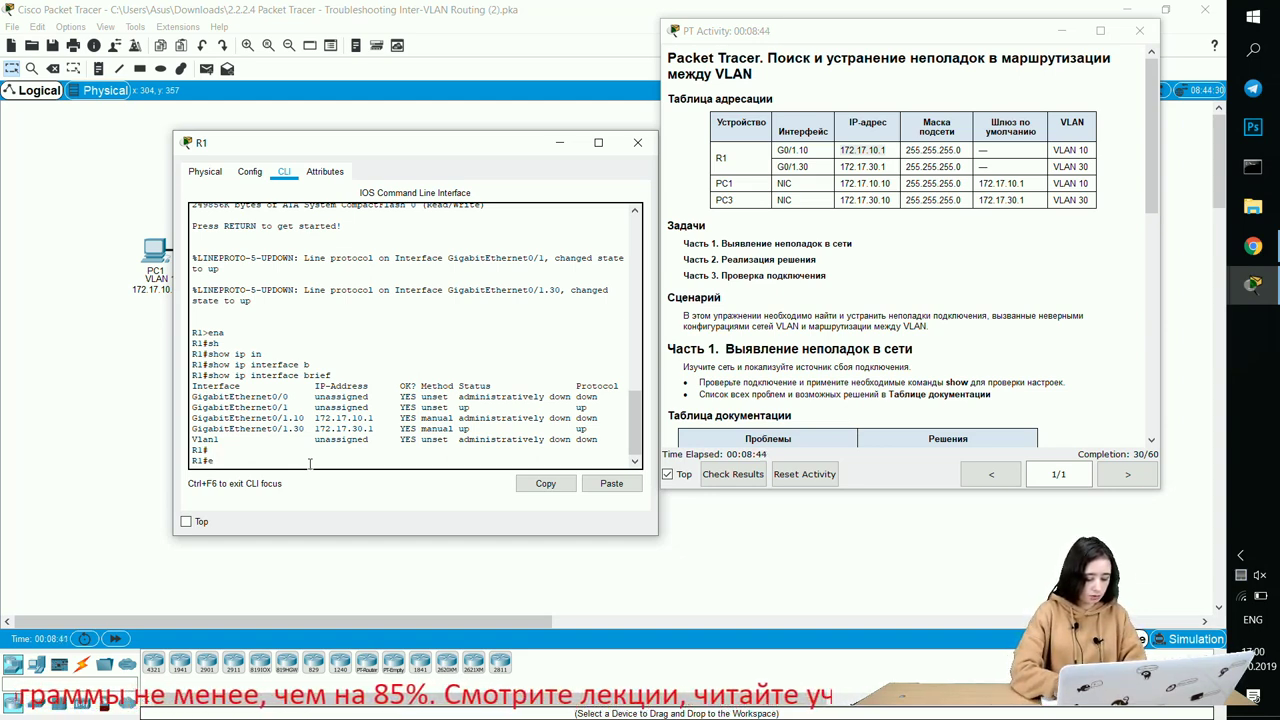
pyautogui.write('co')
pyautogui.write('nf t')
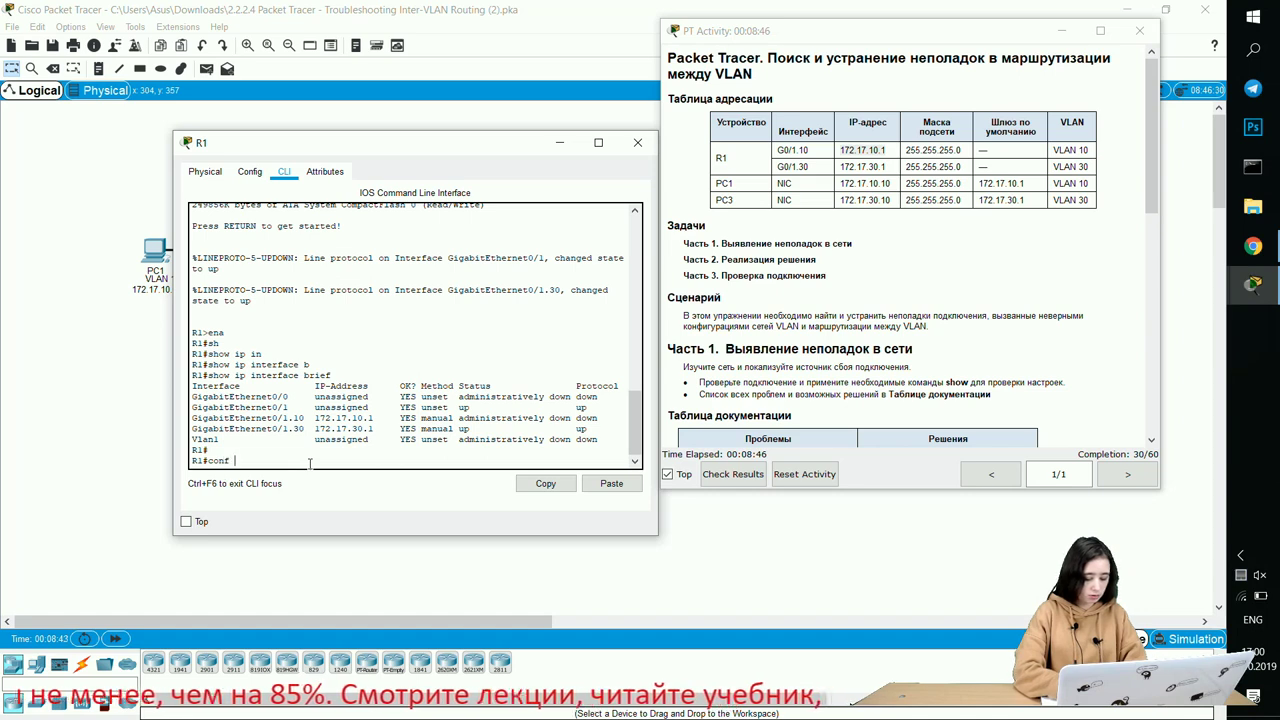
pyautogui.press('Return')
pyautogui.press('Return')
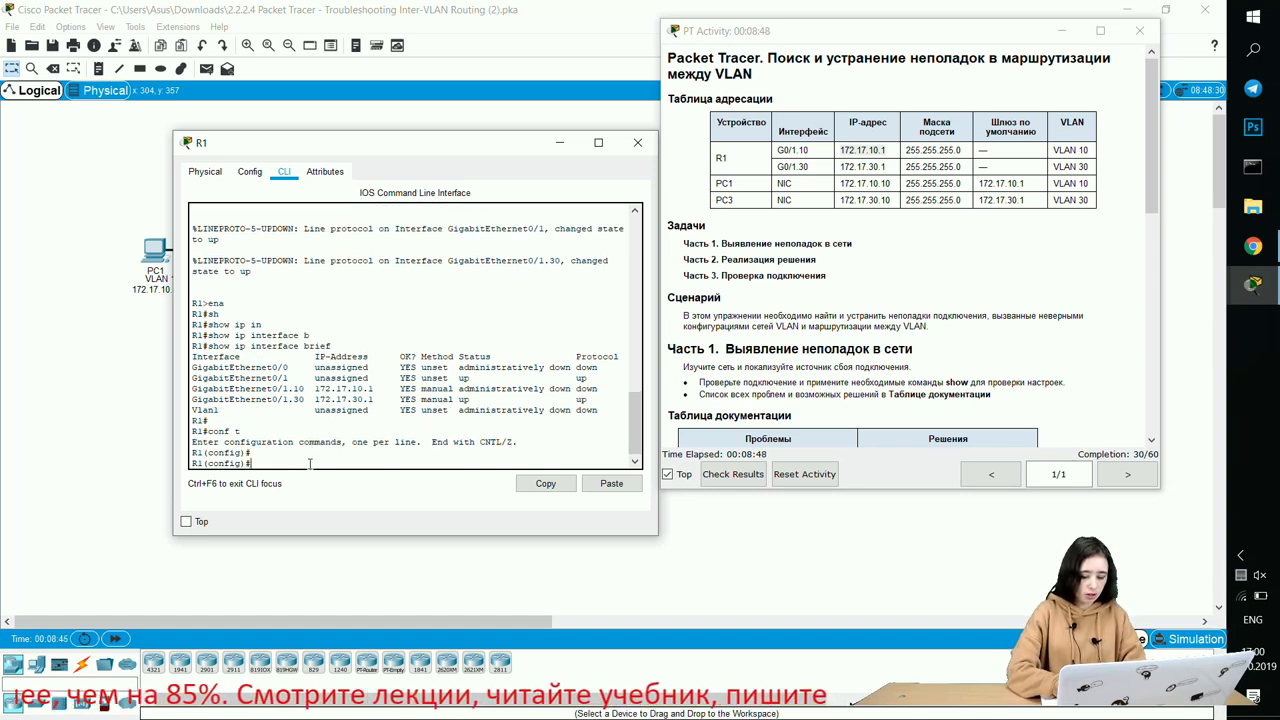
# Select subinterface g0/1.10 on R1 and enable it with the no shutdown command
pyautogui.write('i')
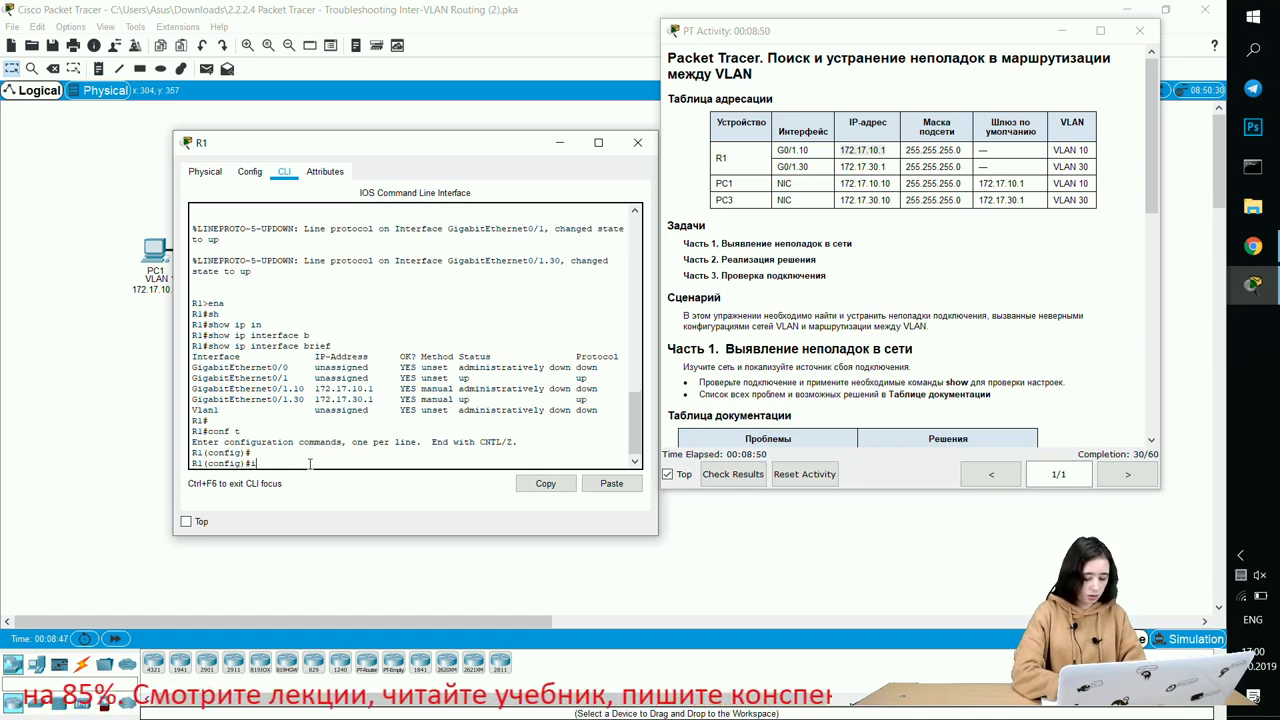
pyautogui.write('nt g')
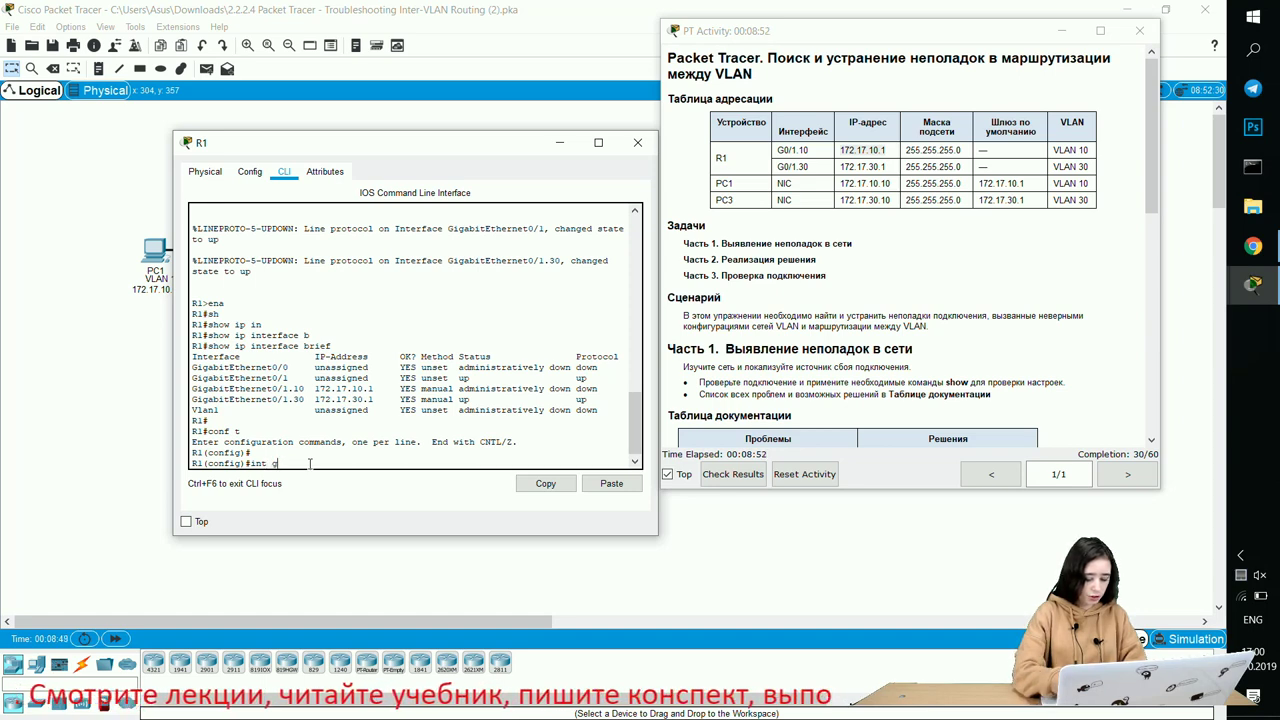
pyautogui.write('0/1.1')
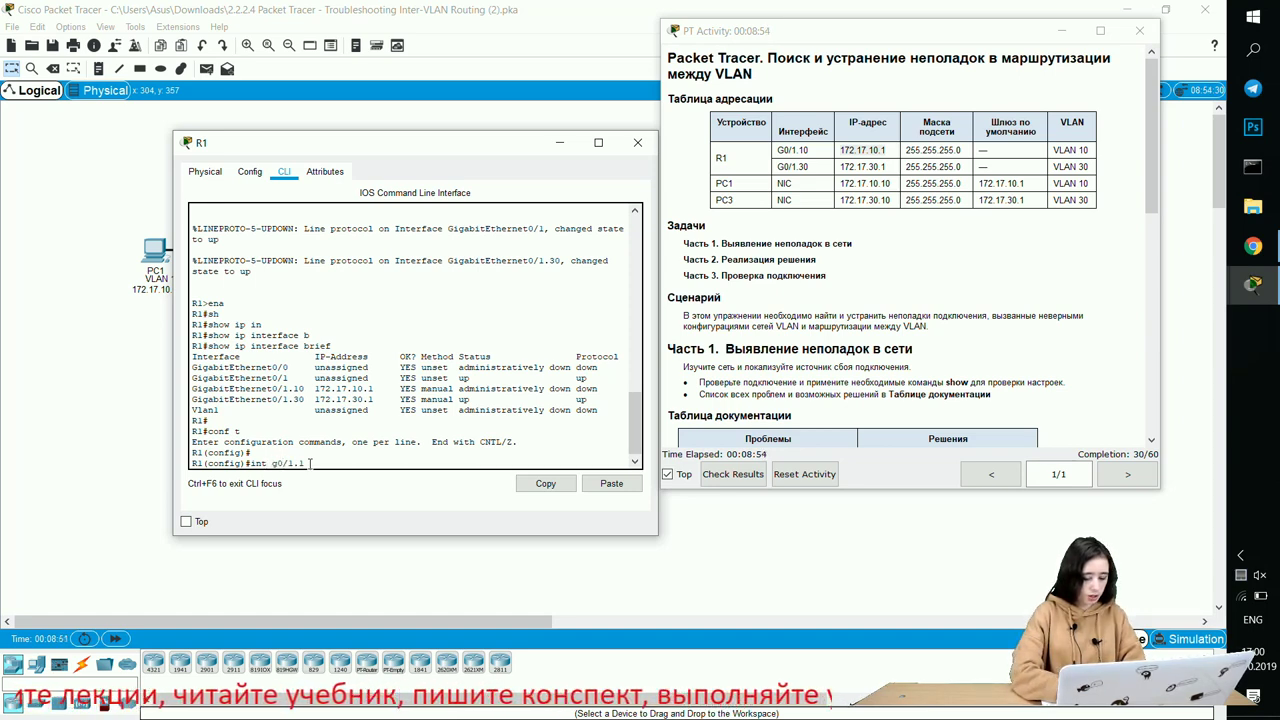
pyautogui.write('0')
pyautogui.press('Return')
pyautogui.write('no sh')
pyautogui.press('Tab')
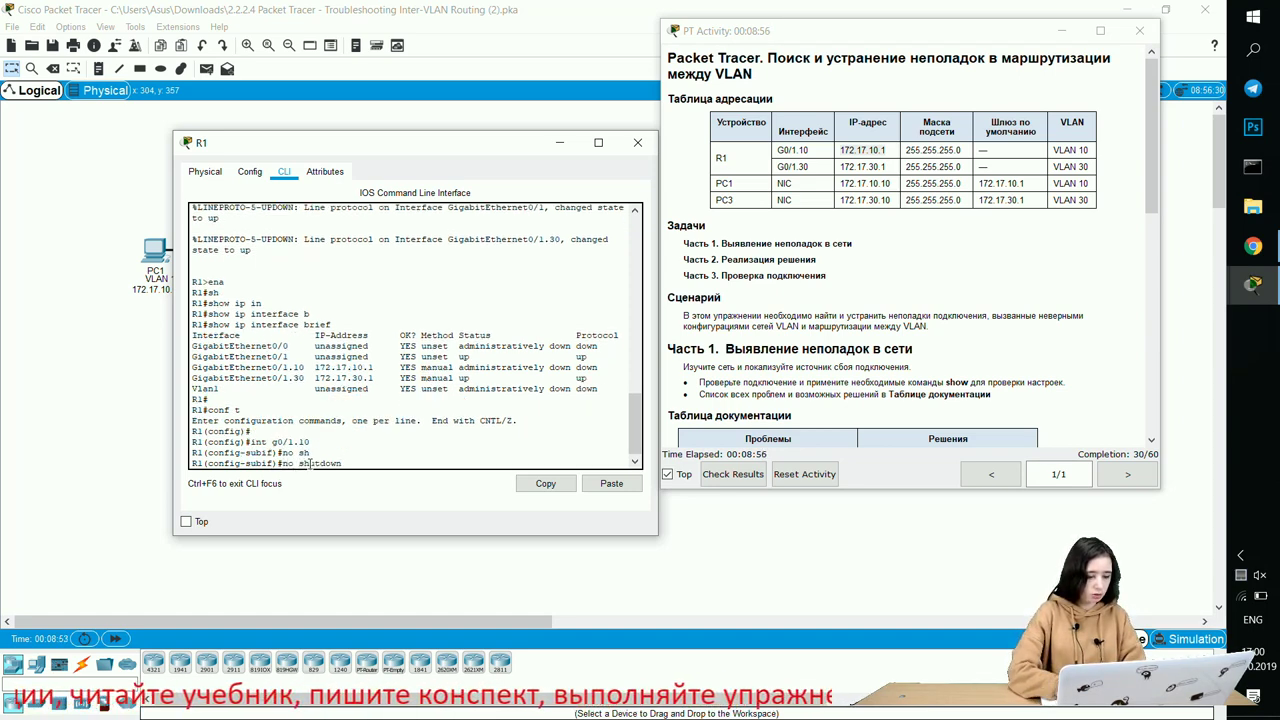
pyautogui.press('Return')
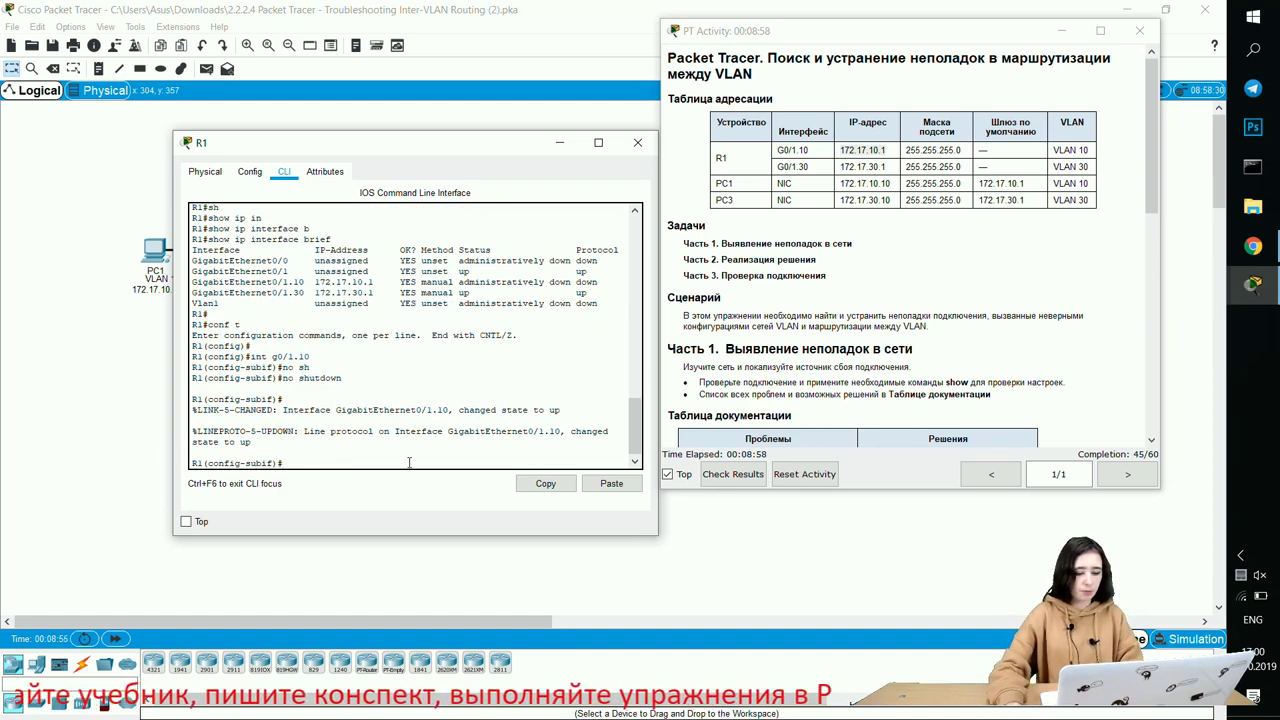